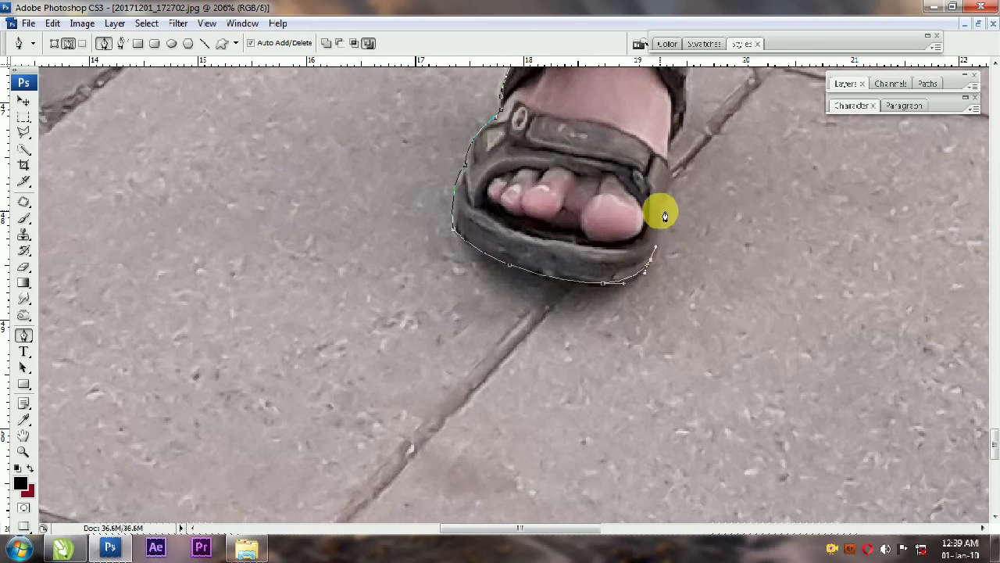
- Continue the Pen path up the inner edge of the image-left sandal, past its ankle strap, to the jeans cuff
drag(514, 229, 502, 305)
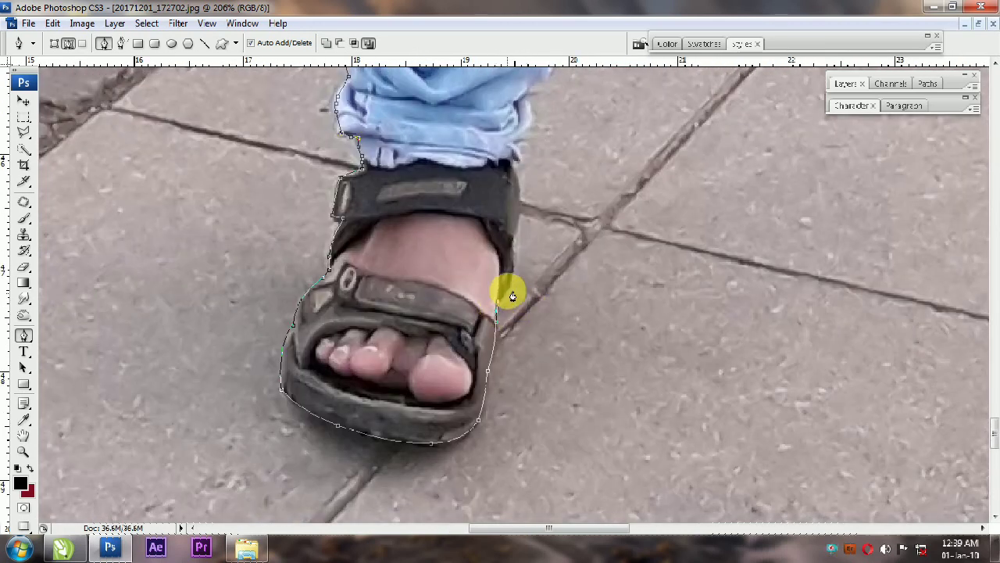
drag(518, 235, 523, 264)
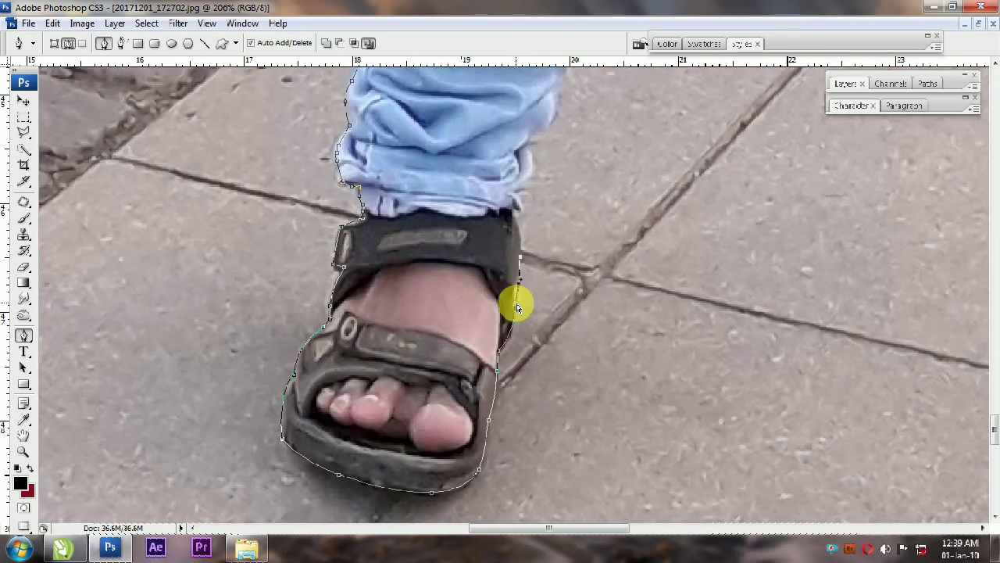
drag(516, 318, 520, 331)
drag(533, 241, 531, 289)
drag(506, 256, 530, 294)
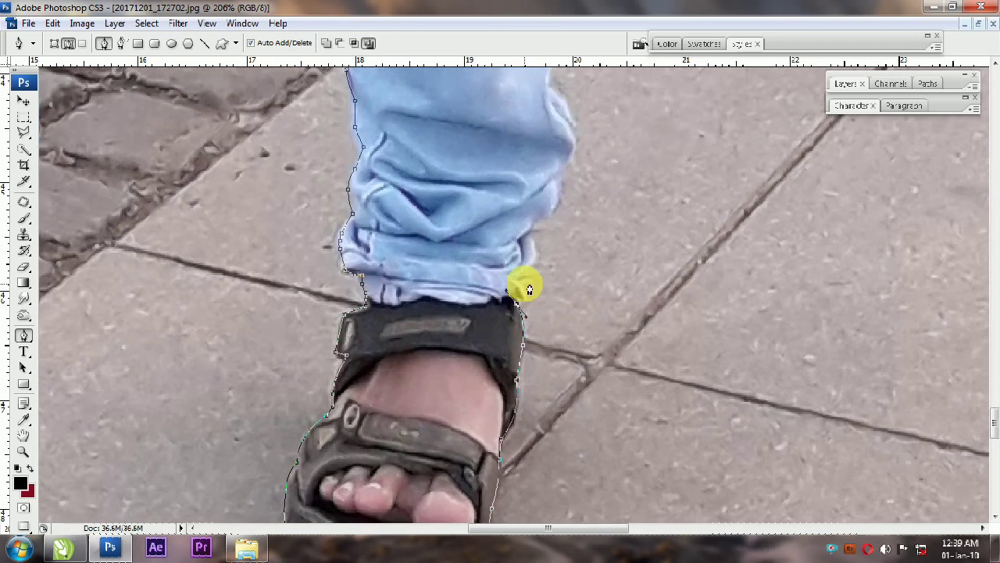
- Trace the inner edge of the image-left jeans leg's bunched cuff with curved path segments
drag(541, 246, 515, 289)
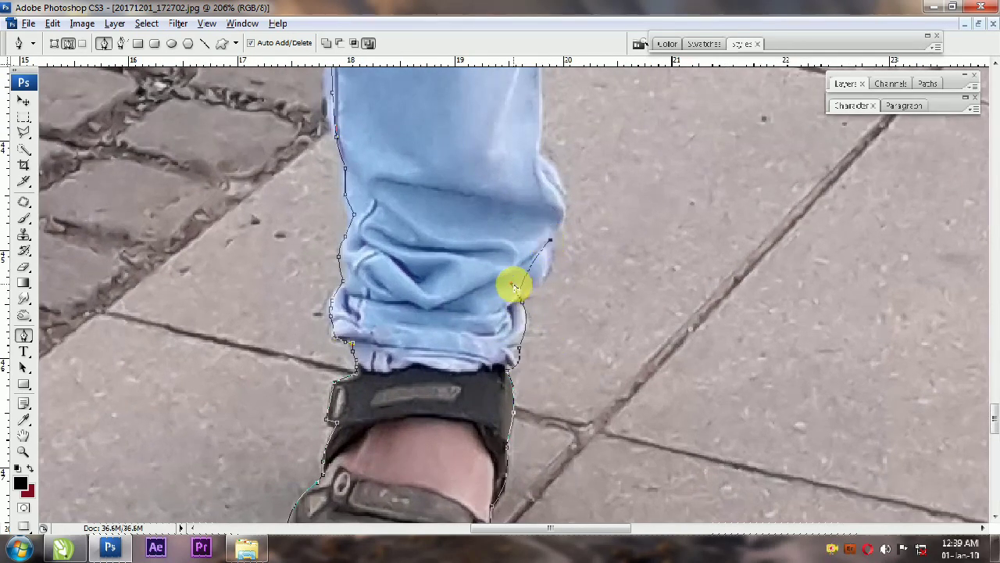
drag(586, 250, 584, 355)
drag(541, 264, 498, 212)
drag(565, 212, 563, 298)
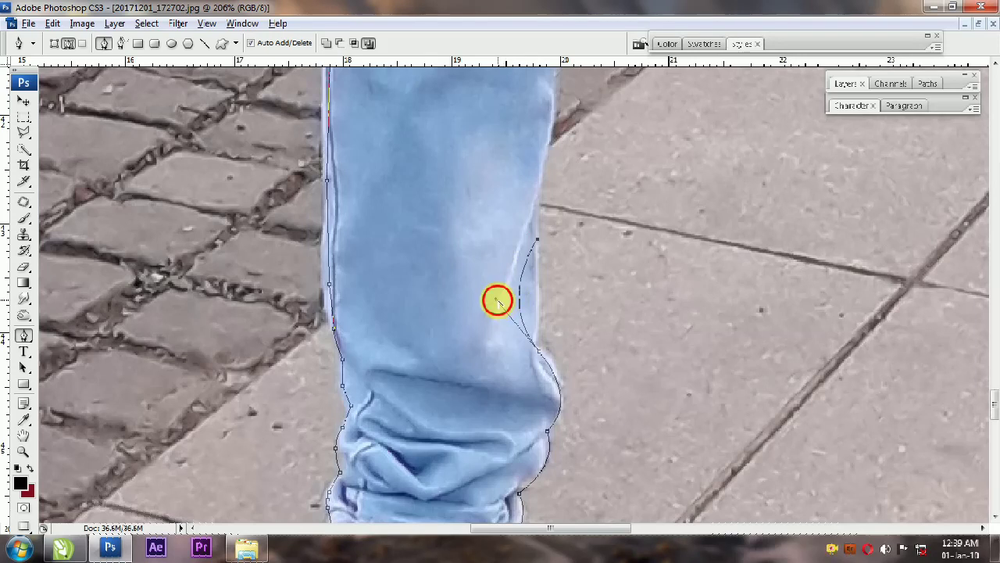
- Extend the path up the inner edge of the image-left jeans leg from the shin to the thigh
drag(560, 242, 570, 356)
drag(568, 183, 574, 270)
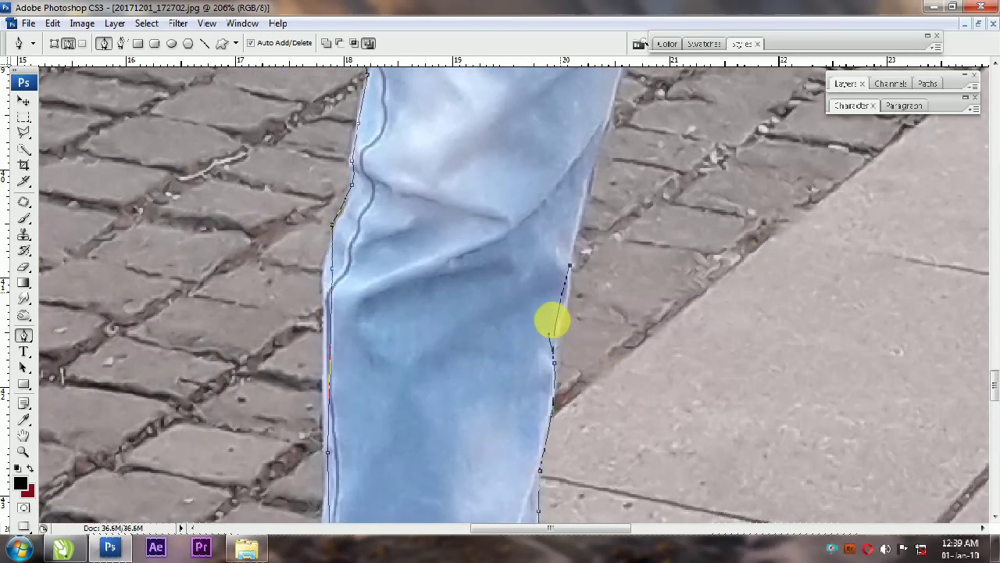
drag(558, 338, 560, 369)
click(594, 252)
click(634, 136)
drag(633, 144, 564, 383)
click(601, 250)
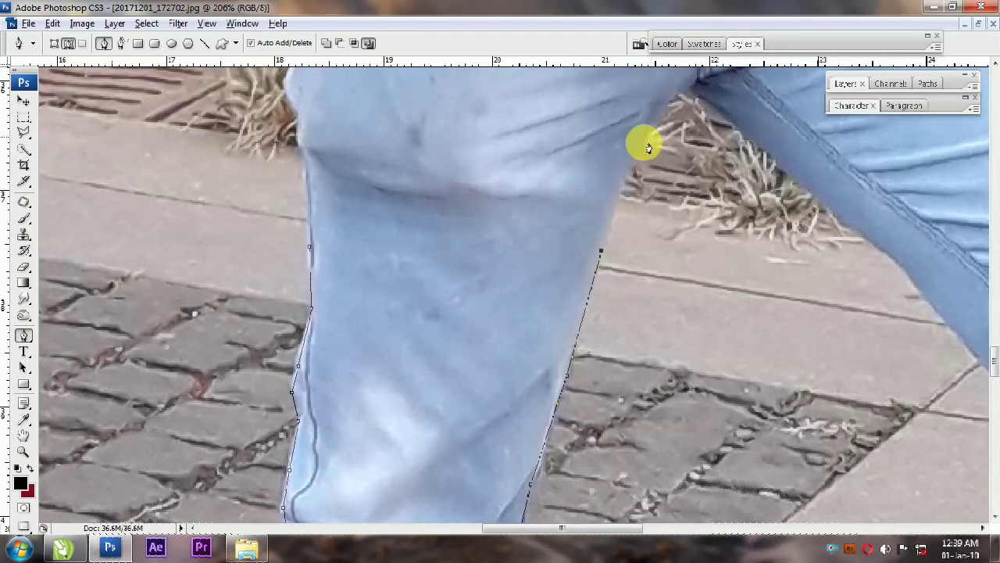
- Trace the path around the crotch and onto the upper inner edge of the image-right leg
click(637, 147)
drag(661, 141, 617, 262)
click(622, 227)
click(643, 211)
drag(702, 266, 453, 203)
click(472, 218)
click(531, 268)
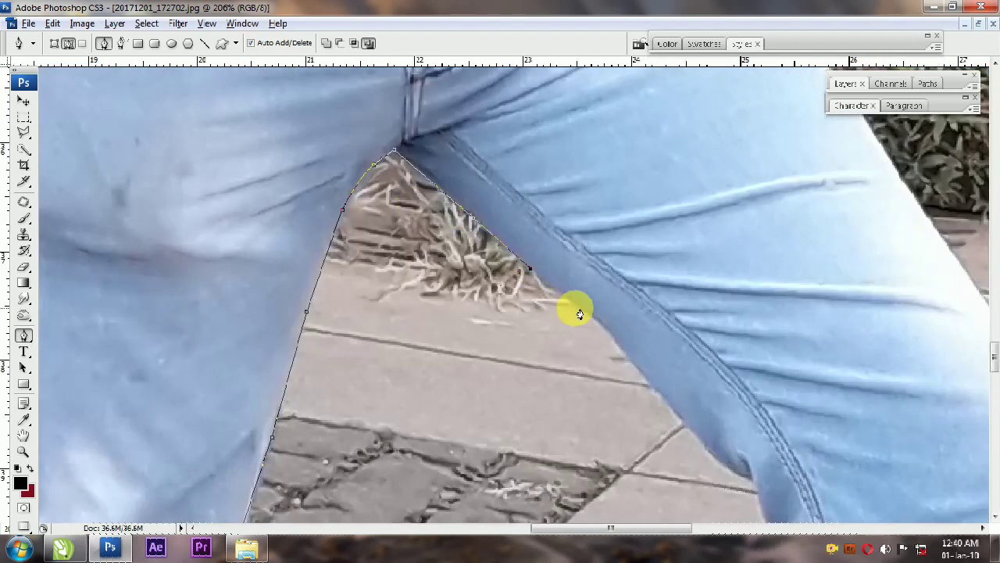
- Continue the path down the inner thigh and past the knee of the image-right leg
drag(612, 341, 458, 199)
click(527, 275)
drag(603, 335, 640, 336)
drag(634, 364, 470, 335)
click(508, 346)
drag(515, 405, 448, 270)
click(464, 341)
drag(480, 412, 453, 286)
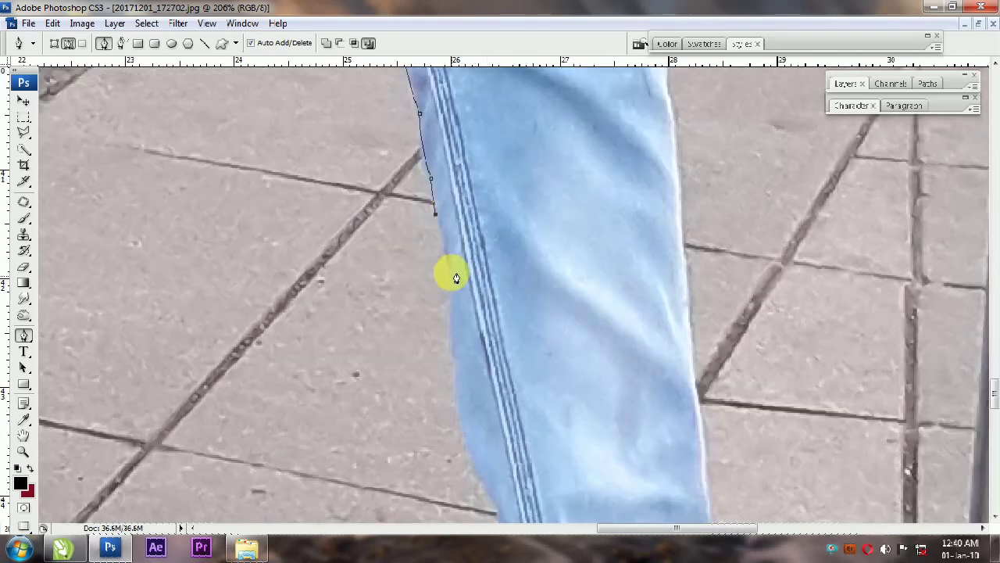
- Trace the inner edge of the image-right shin down to the first fold of the jeans cuff
click(453, 316)
drag(463, 348, 440, 203)
click(435, 229)
click(475, 368)
click(477, 384)
drag(557, 307, 620, 151)
- Outline the back of the image-right leg's bunched cuff with curved segments down to the heel
drag(518, 246, 518, 270)
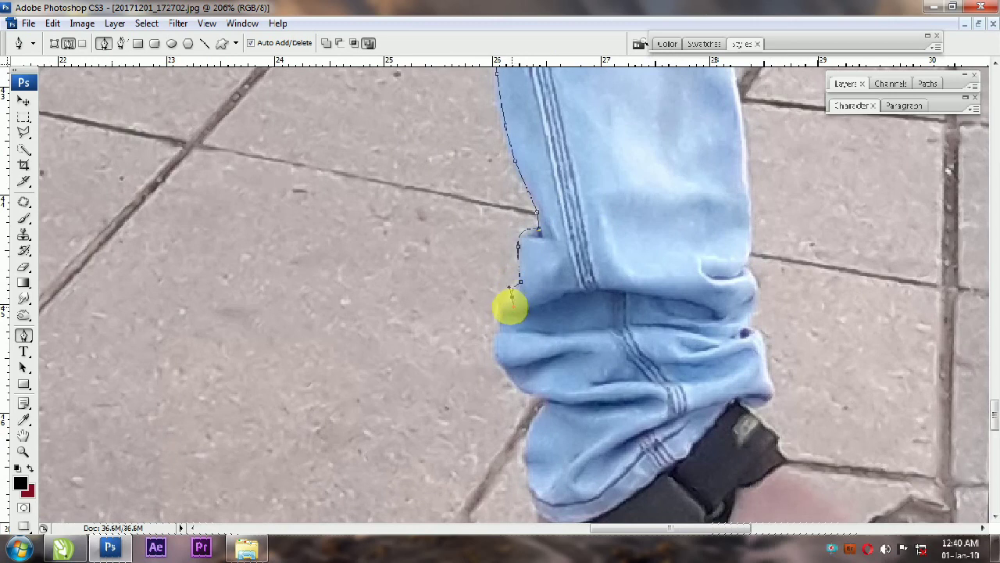
drag(504, 368, 522, 378)
drag(540, 406, 419, 222)
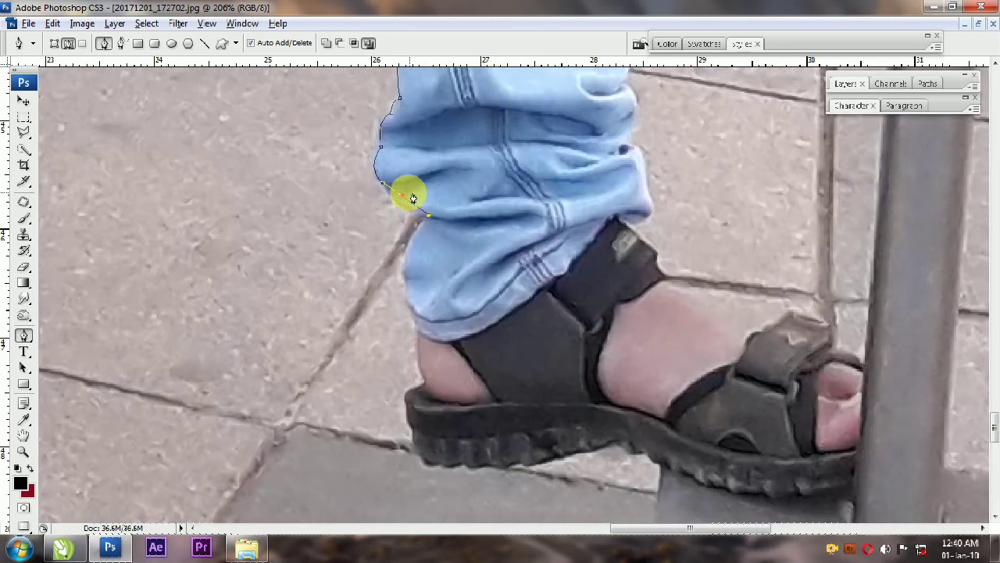
drag(415, 319, 419, 211)
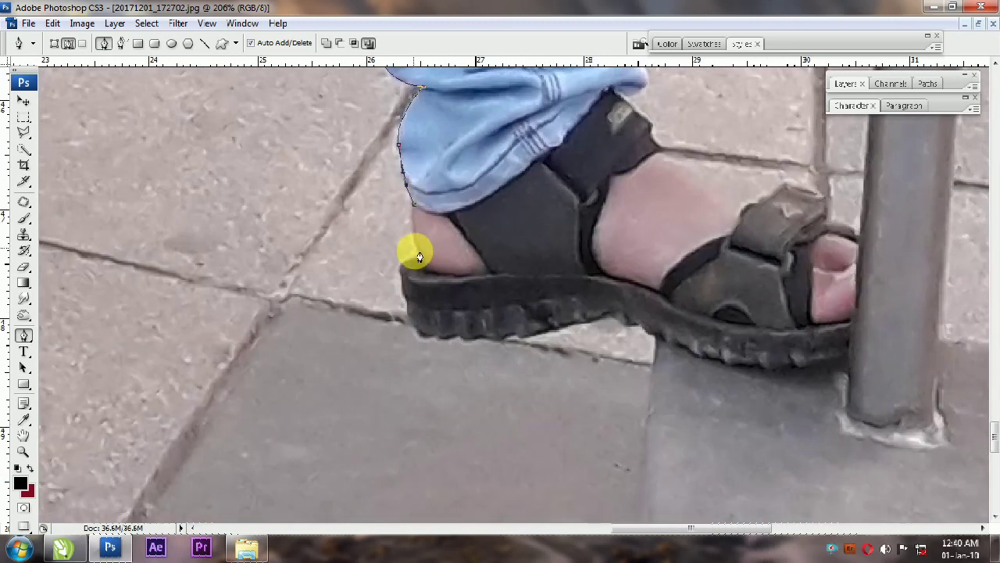
- Trace the path around the bare heel and along the underside of the image-right sandal's sole to its arch
mouse_move(414, 267)
mouse_down()
mouse_move(408, 228)
mouse_move(408, 274)
mouse_up()
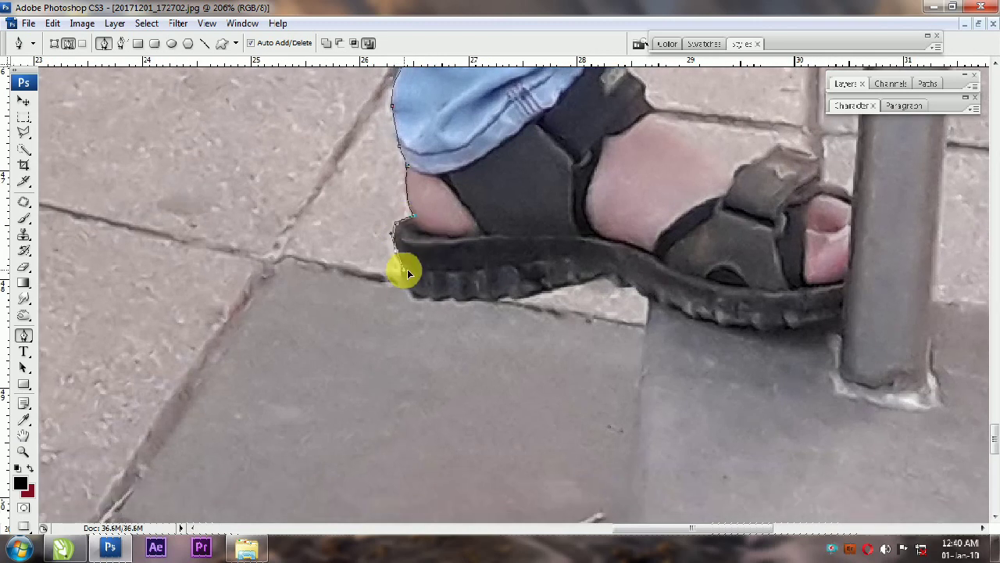
click(444, 300)
click(484, 299)
click(540, 292)
click(599, 279)
click(612, 278)
drag(655, 299, 226, 247)
- Outline the image-right sandal's front sole, the toes beside the metal pole and the upper toe strap
click(268, 266)
drag(360, 275, 412, 263)
click(412, 263)
drag(412, 269, 357, 410)
drag(368, 290, 345, 339)
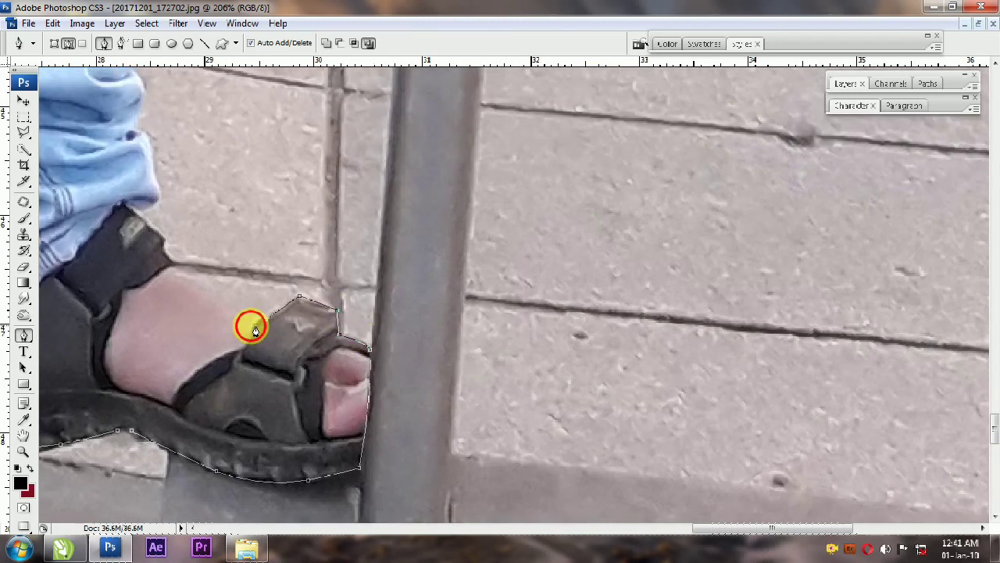
- Continue the path over the ankle strap and cuff folds and up the outer edge of the image-right leg
click(171, 264)
drag(200, 256, 386, 361)
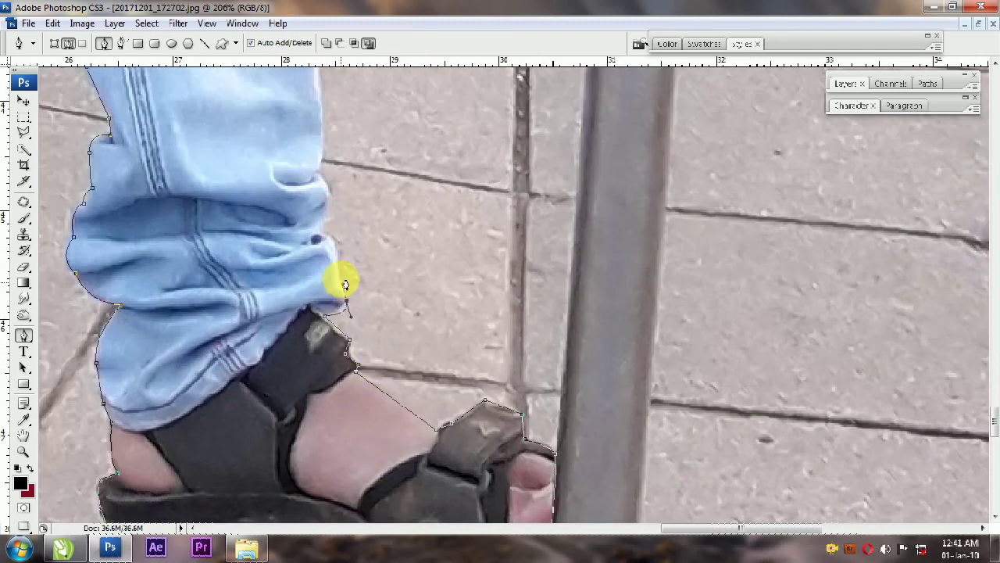
drag(324, 151, 351, 378)
drag(333, 141, 356, 400)
click(324, 298)
drag(318, 164, 316, 358)
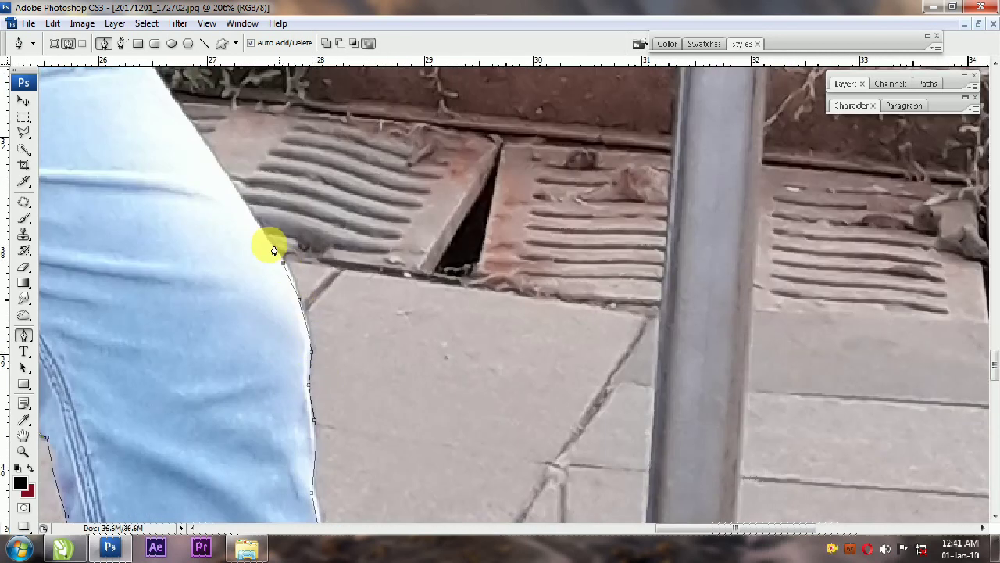
- Trace the outer edge of the image-right thigh up to the hip below the hand
click(284, 264)
drag(192, 133, 410, 433)
click(274, 220)
drag(363, 241, 564, 410)
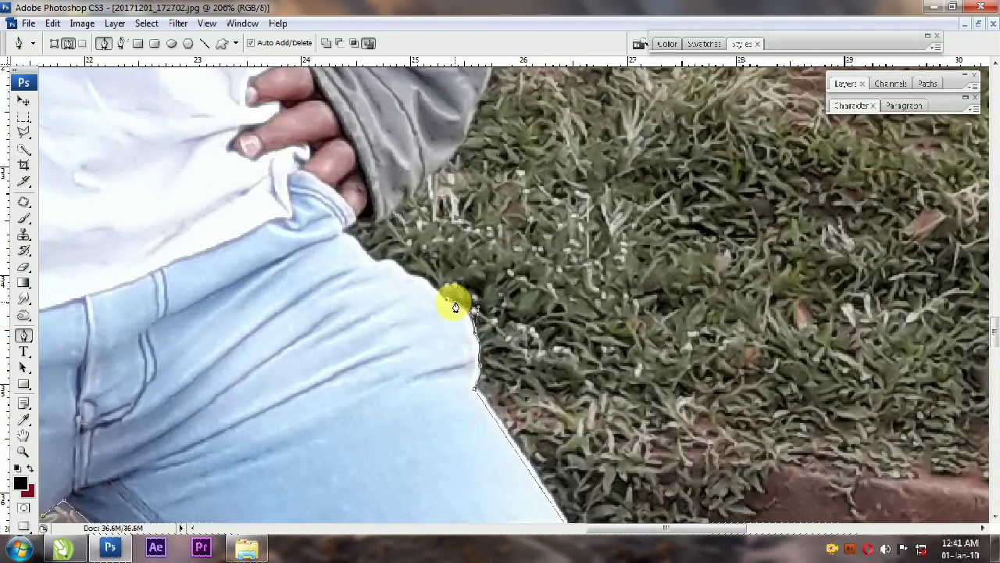
click(404, 275)
drag(385, 295, 453, 393)
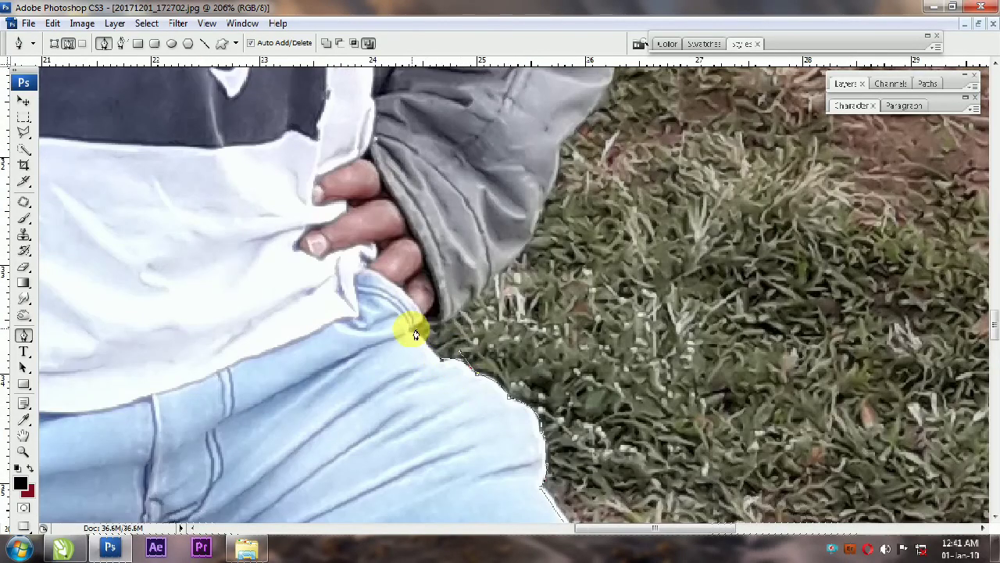
- Outline the hip beside the fingers, the jacket cuff and the lower edge of the image-right sleeve
click(411, 328)
drag(418, 335, 417, 363)
click(424, 348)
click(441, 348)
click(470, 326)
click(491, 303)
click(522, 273)
click(536, 248)
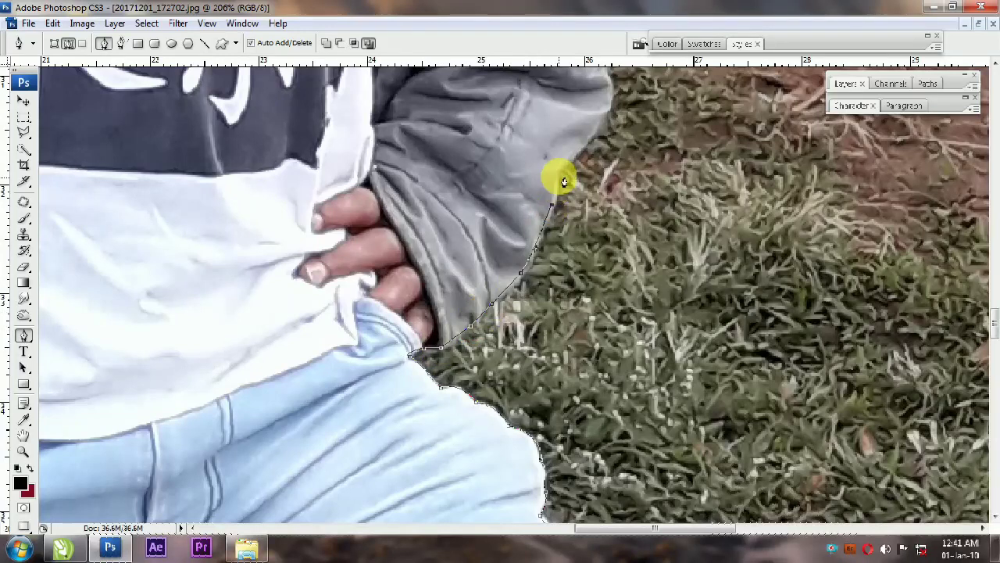
- Continue the path up the outer edge of the image-right jacket sleeve toward the elbow
drag(566, 173, 313, 440)
click(329, 417)
click(352, 384)
click(359, 364)
click(355, 330)
click(366, 297)
drag(379, 276, 332, 363)
- Trace around the image-right elbow and up the upper sleeve to just below the shoulder flap
drag(375, 360, 361, 410)
click(333, 393)
drag(370, 374, 305, 405)
click(314, 397)
drag(272, 350, 295, 422)
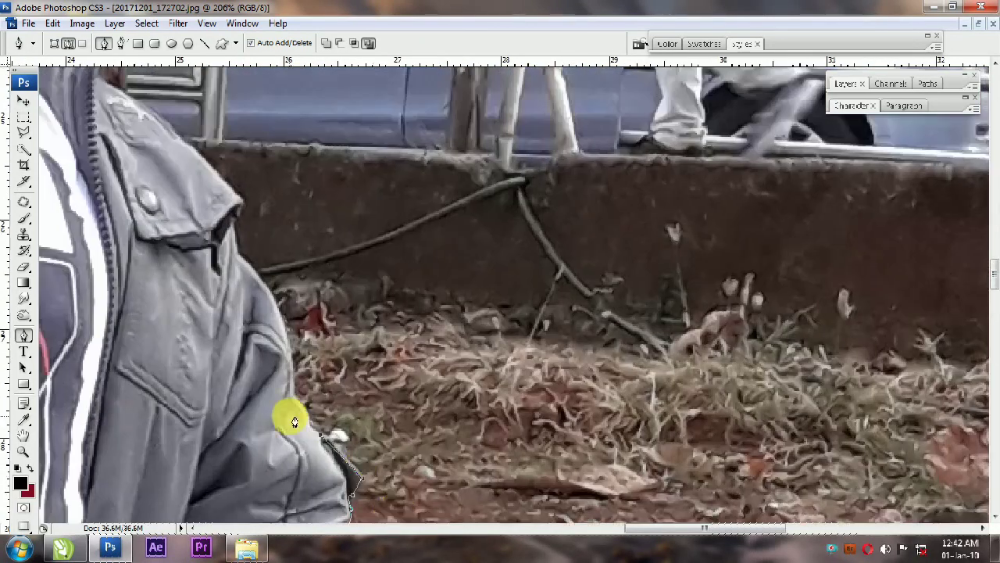
click(292, 396)
drag(171, 209, 397, 440)
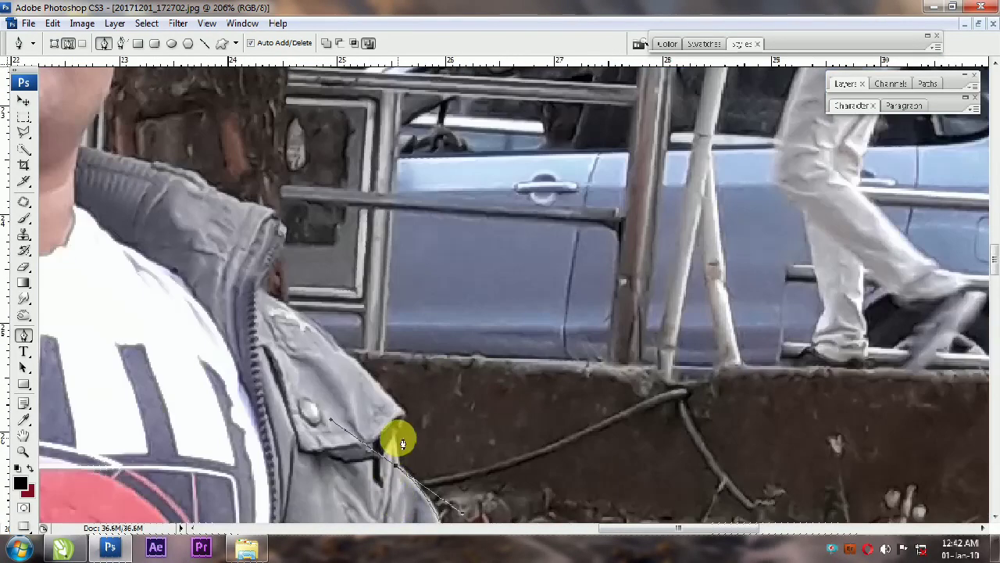
- Outline the image-right shoulder and the raised jacket collar up to the neck
click(259, 289)
drag(301, 304, 413, 468)
drag(397, 401, 399, 382)
click(385, 376)
click(322, 353)
click(285, 330)
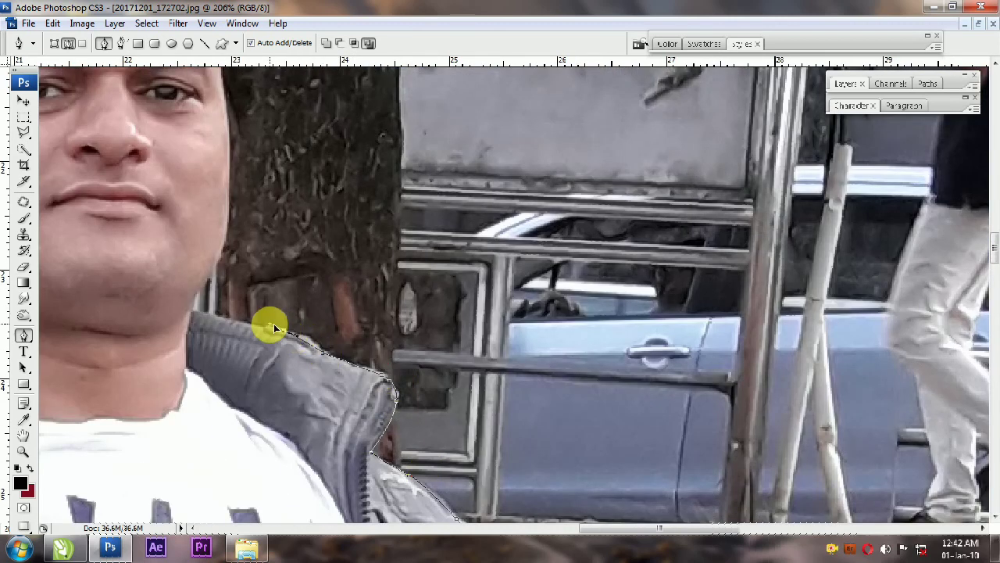
click(194, 312)
drag(219, 316, 597, 496)
- Trace the jawline and cheek on the image-right side of the face up to the hair
scroll(596, 497, up, 4)
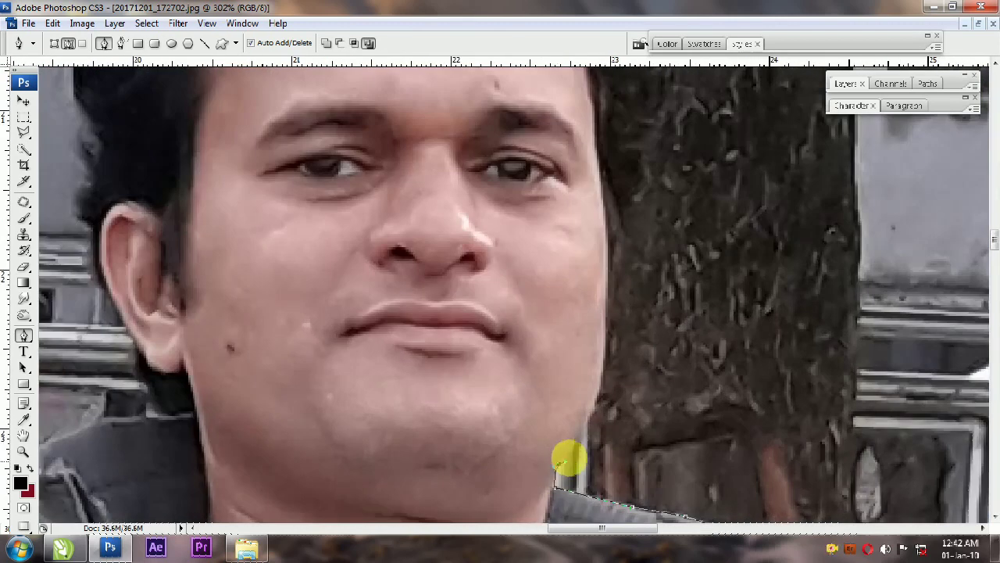
drag(603, 321, 483, 425)
click(473, 366)
scroll(469, 367, down, 3)
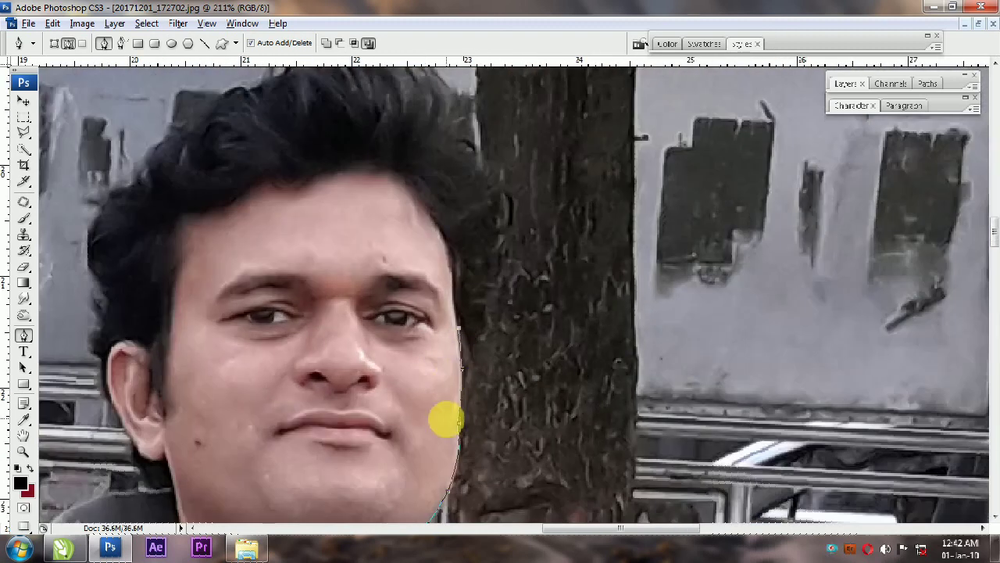
drag(472, 354, 505, 238)
- Add closely spaced anchor points along the image-right side of the hair
click(510, 183)
click(501, 170)
click(490, 164)
click(477, 154)
drag(499, 126, 560, 315)
- Trace the top contour of the hair from image right to image left with closely spaced anchor points
click(533, 323)
click(528, 294)
click(504, 275)
click(480, 242)
click(471, 239)
click(448, 237)
click(435, 235)
click(419, 240)
click(397, 235)
click(388, 232)
click(373, 233)
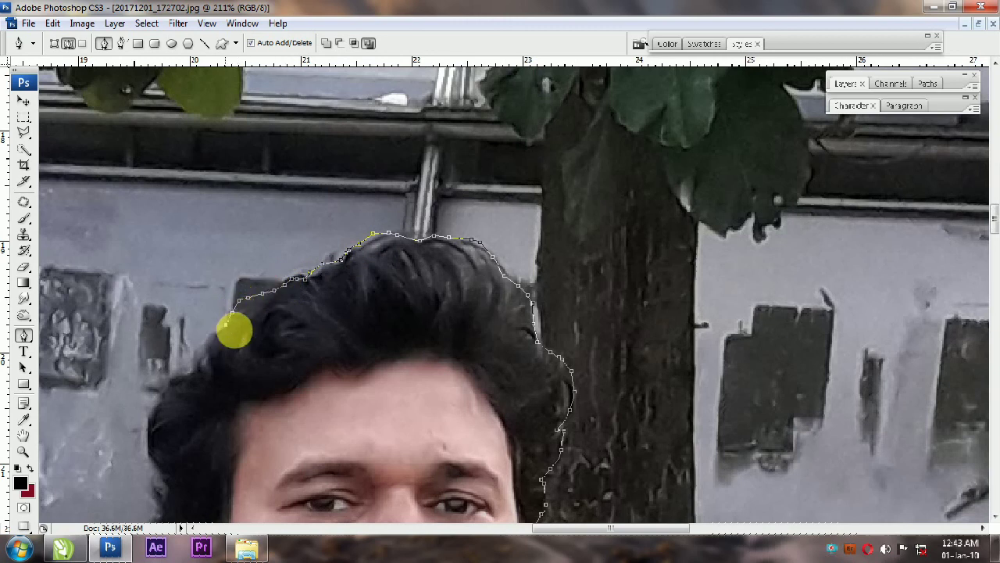
- Continue the path down the image-left side of the hair toward the ear
drag(225, 341, 343, 229)
click(300, 293)
click(304, 325)
click(315, 339)
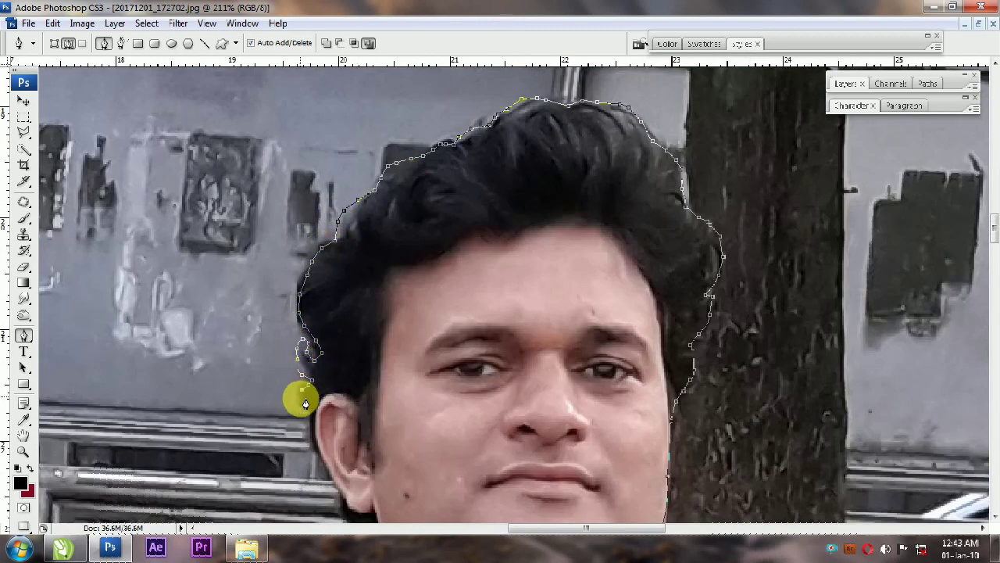
- Outline the image-left ear, the hair behind it and the raised jacket collar
drag(318, 419, 215, 216)
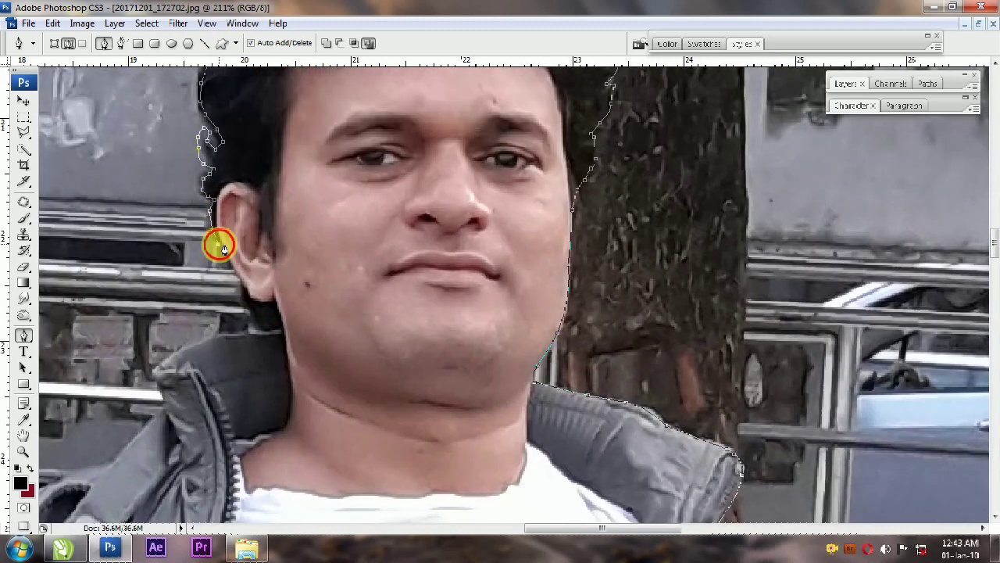
drag(237, 323, 349, 205)
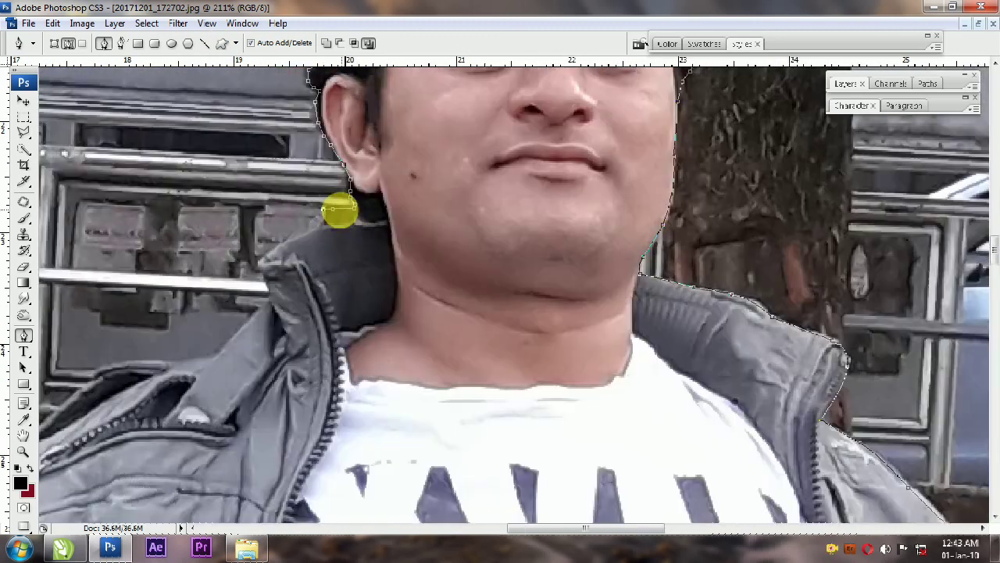
click(312, 226)
drag(268, 296, 522, 143)
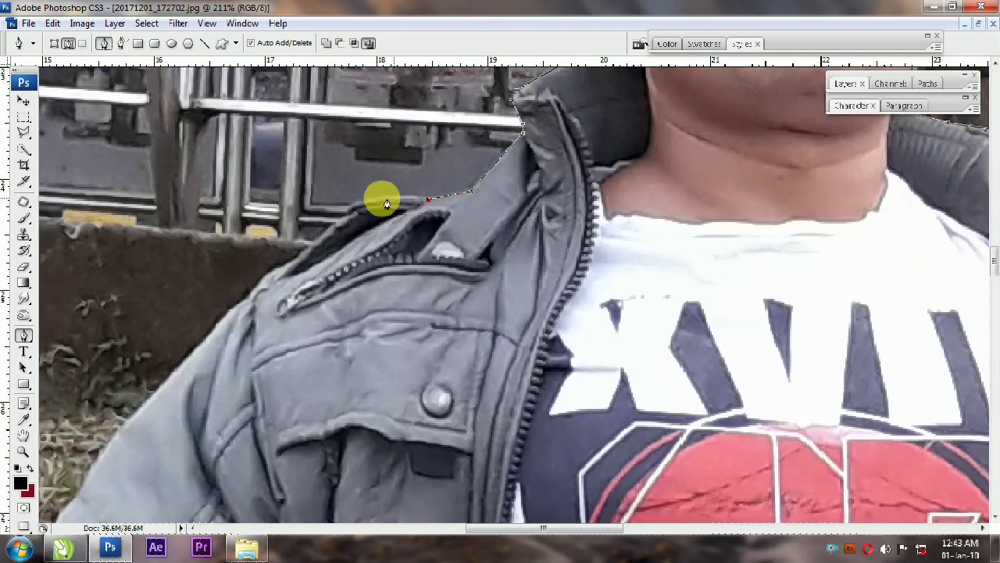
- Trace the image-left shoulder and the outer edge of the upper jacket sleeve
drag(295, 260, 266, 277)
drag(382, 262, 498, 119)
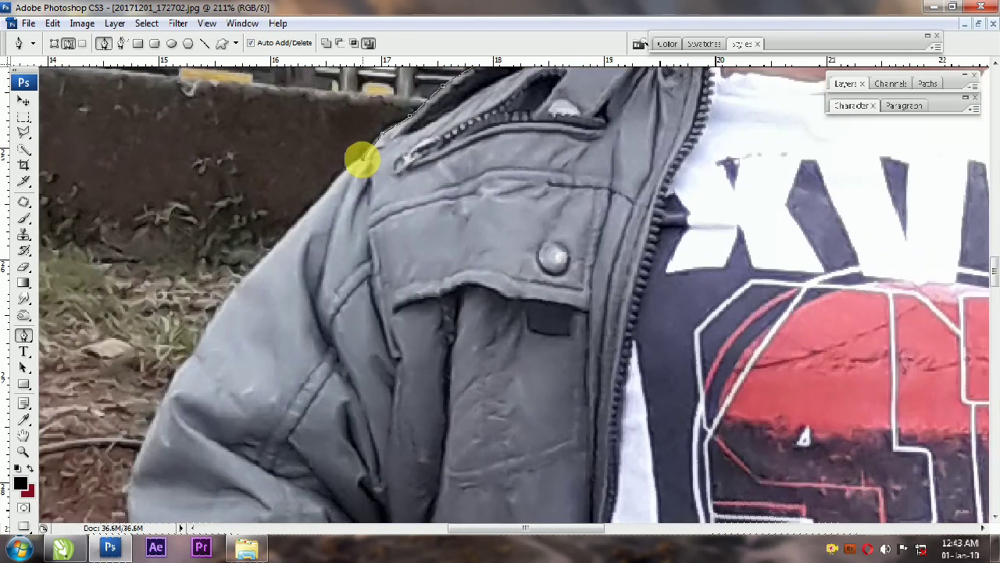
click(363, 160)
drag(313, 201, 436, 179)
click(422, 200)
click(373, 251)
drag(441, 234, 515, 119)
click(394, 206)
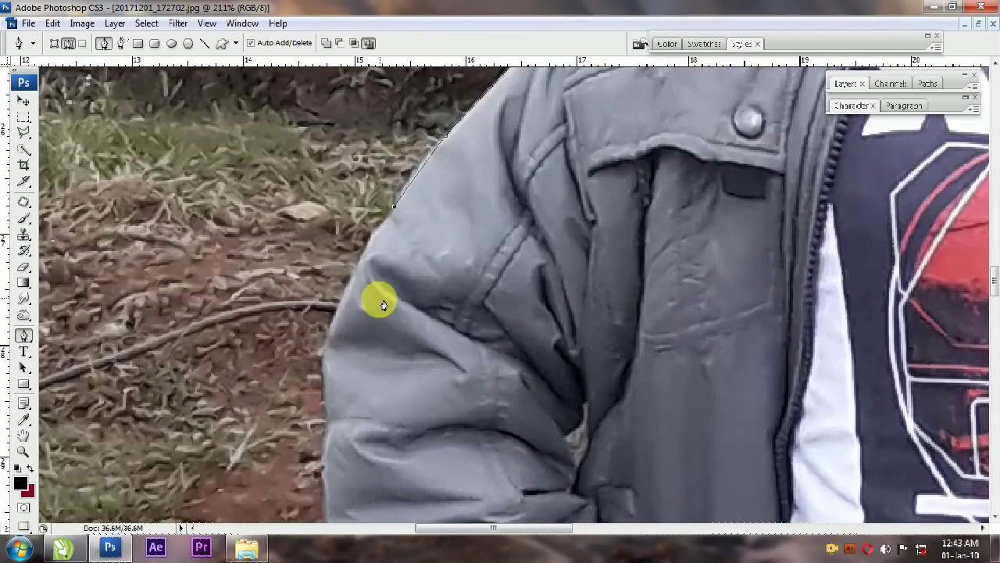
- Continue the path around the image-left elbow and onto the lower sleeve
click(344, 293)
click(331, 323)
click(325, 351)
click(326, 376)
drag(318, 257, 247, 81)
drag(260, 243, 269, 256)
click(255, 294)
drag(272, 336, 197, 204)
- Trace the outer edge of the image-left lower sleeve down toward the hip
click(184, 217)
click(202, 274)
click(233, 323)
click(266, 381)
click(312, 447)
click(351, 485)
drag(375, 504, 231, 139)
- Extend the path past the end of the image-left sleeve to the jeans at the hip
click(207, 161)
click(208, 312)
click(232, 314)
click(276, 333)
click(408, 352)
- Trace the outer edge of the image-left thigh down toward the path's starting point above the knee
drag(453, 379, 406, 120)
click(375, 128)
click(375, 169)
click(378, 142)
click(370, 275)
click(371, 302)
drag(377, 344, 374, 183)
click(374, 205)
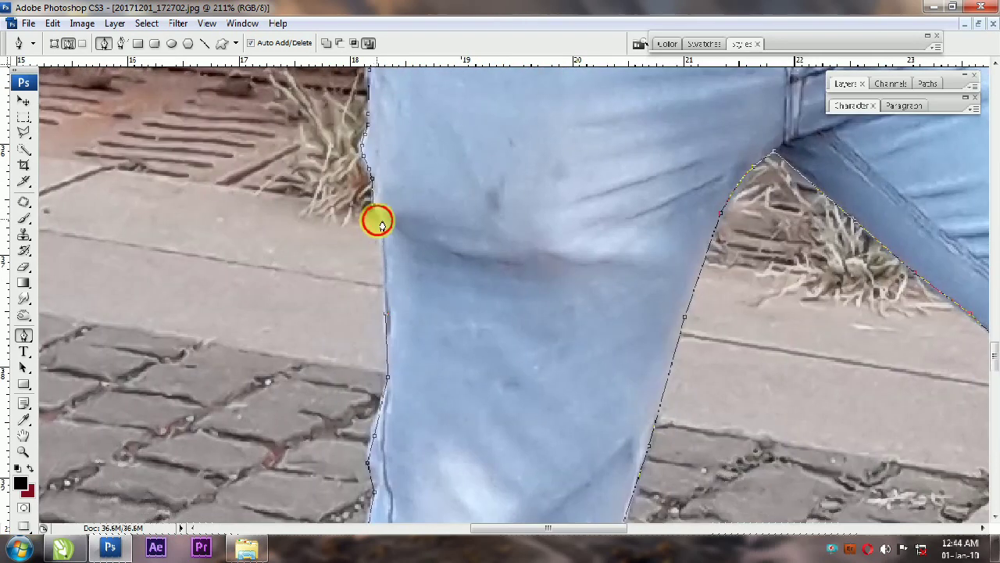
- Convert the finished path around the man into a selection and copy him onto a new layer
right_click(391, 291)
click(453, 362)
click(561, 159)
key(ctrl+j)
scroll(533, 182, down, 10)
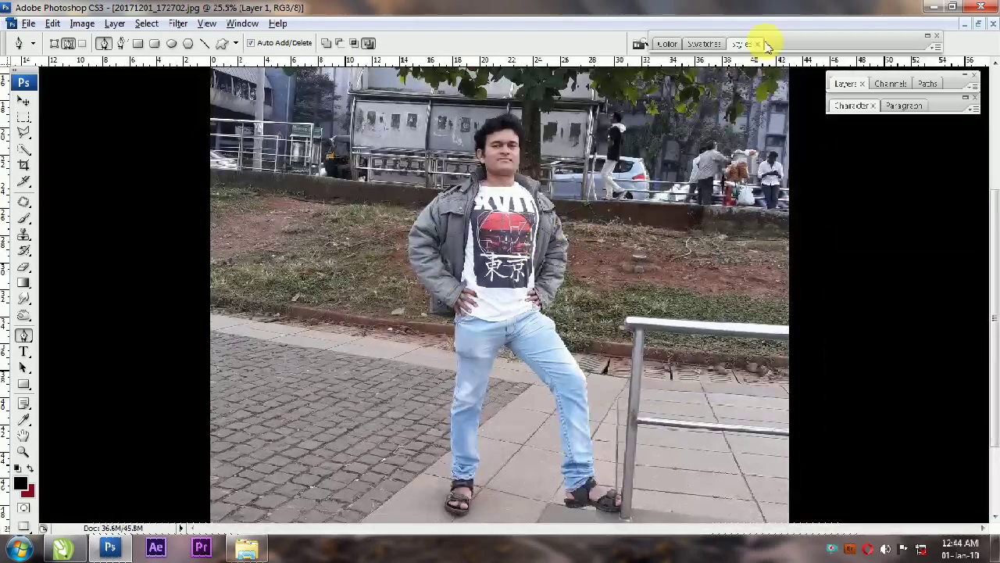
click(842, 84)
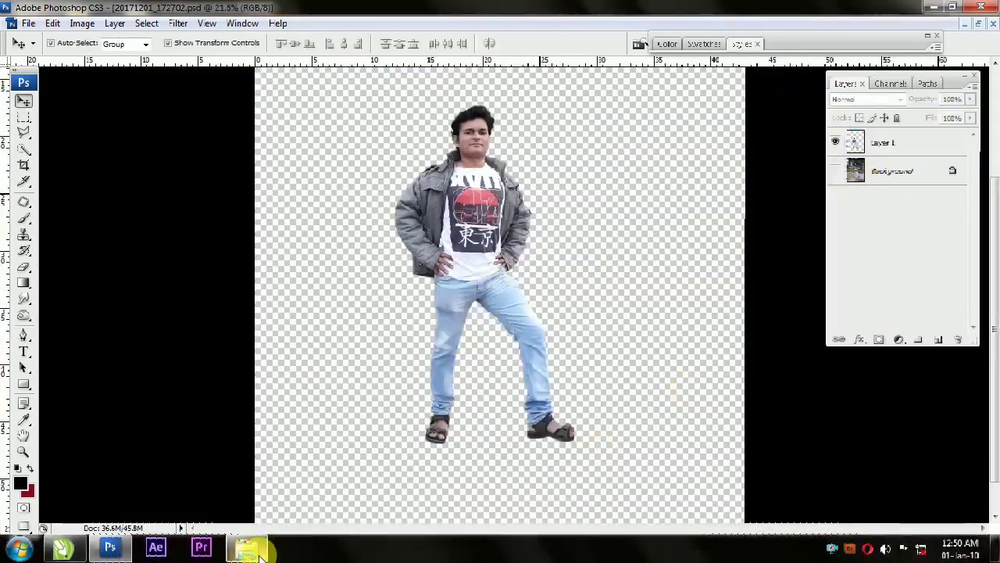
- Switch to File Explorer, open Beautiful_Nature_2880x1800 in Photoshop, and copy the cut-out man into that landscape
click(261, 554)
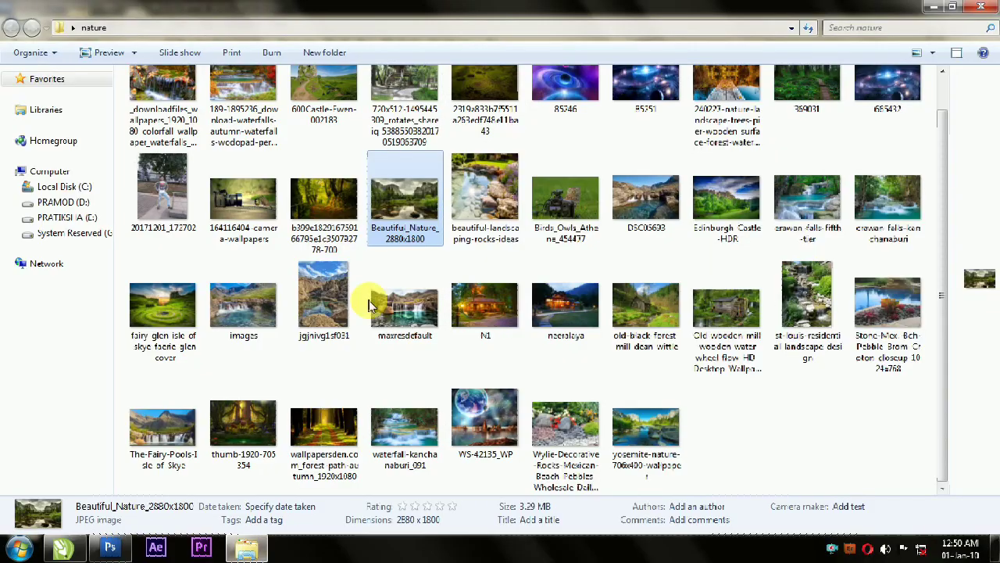
drag(404, 200, 340, 240)
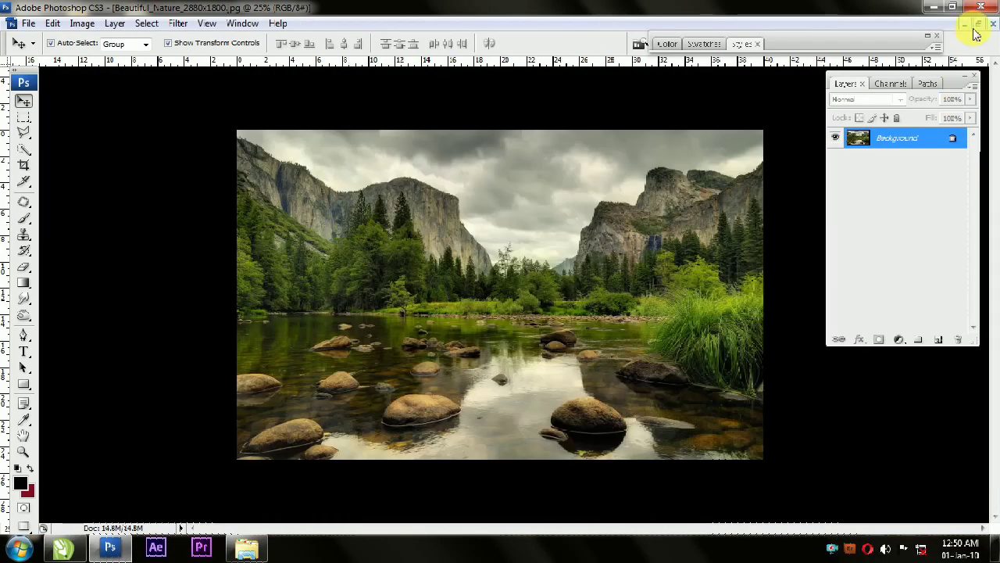
click(978, 24)
drag(420, 107, 703, 88)
drag(235, 414, 504, 283)
click(298, 70)
key(n)
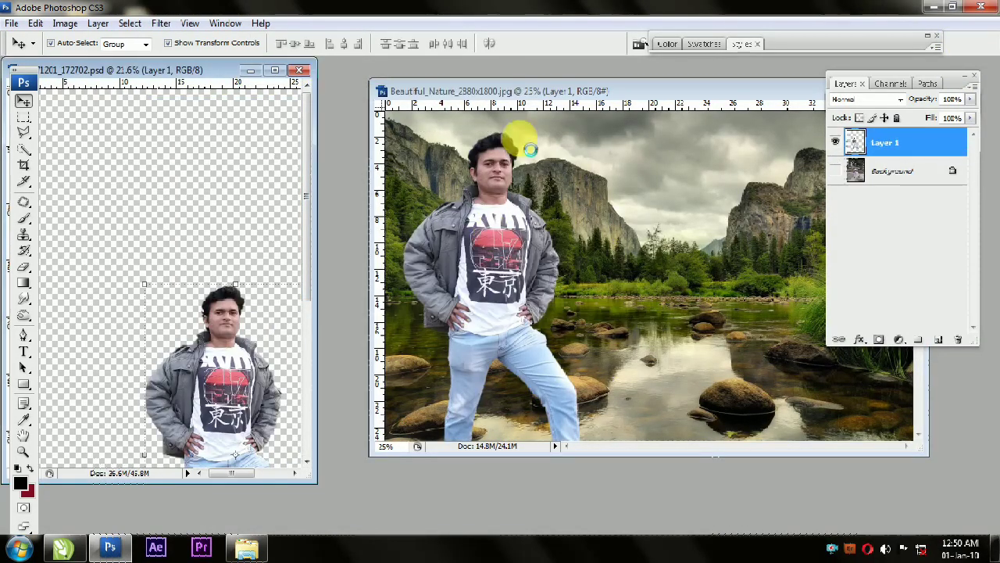
- Scale and position the cut-out man so his whole figure stands in the image-left part of the river landscape
drag(627, 95, 457, 190)
click(693, 122)
key(Return)
mouse_move(362, 268)
mouse_down()
mouse_move(326, 235)
mouse_move(313, 237)
mouse_move(387, 257)
mouse_move(369, 264)
mouse_up()
drag(438, 177, 484, 153)
key(Return)
click(443, 106)
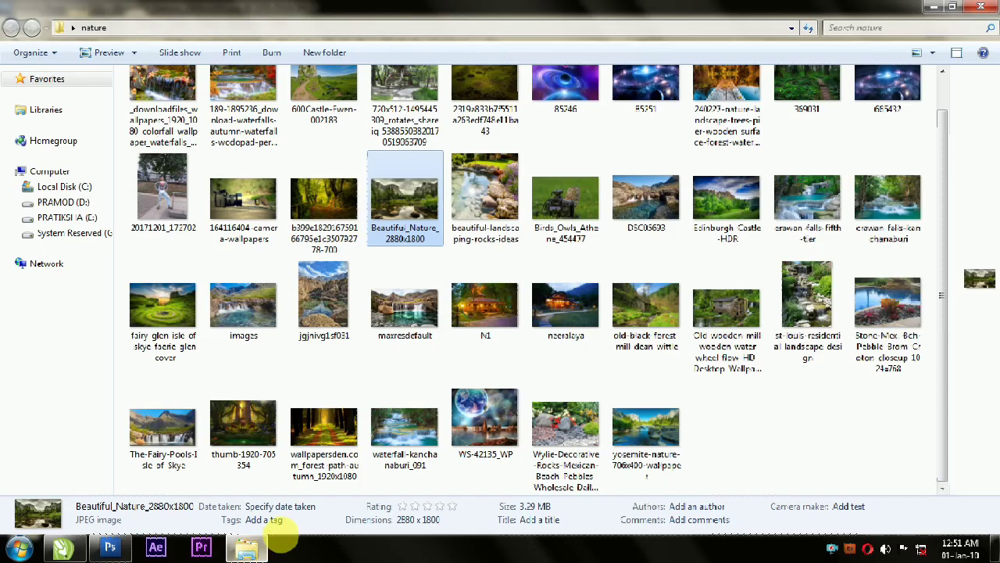
- Switch to File Explorer and open the fairy glen isle of skye image from the nature folder in Photoshop
click(246, 547)
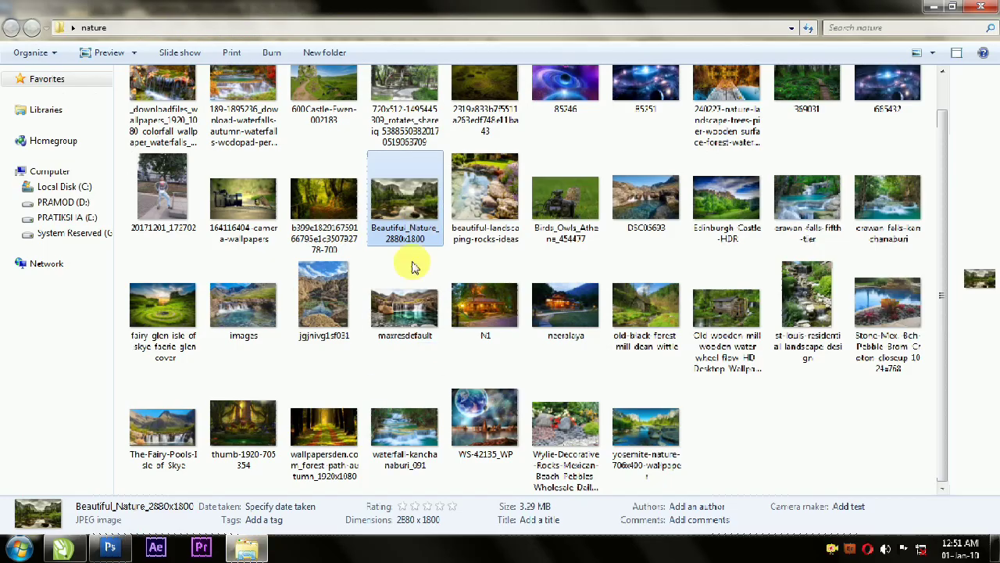
click(412, 321)
drag(167, 308, 532, 278)
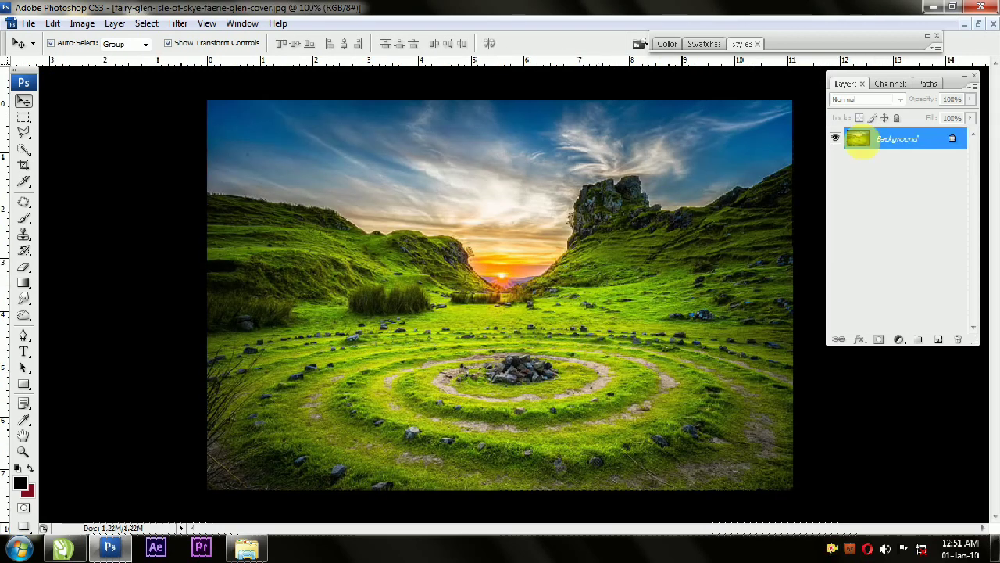
- Copy the fairy glen sunset image into the landscape composite and enlarge it to cover the whole canvas
click(978, 26)
drag(183, 375, 781, 127)
click(686, 117)
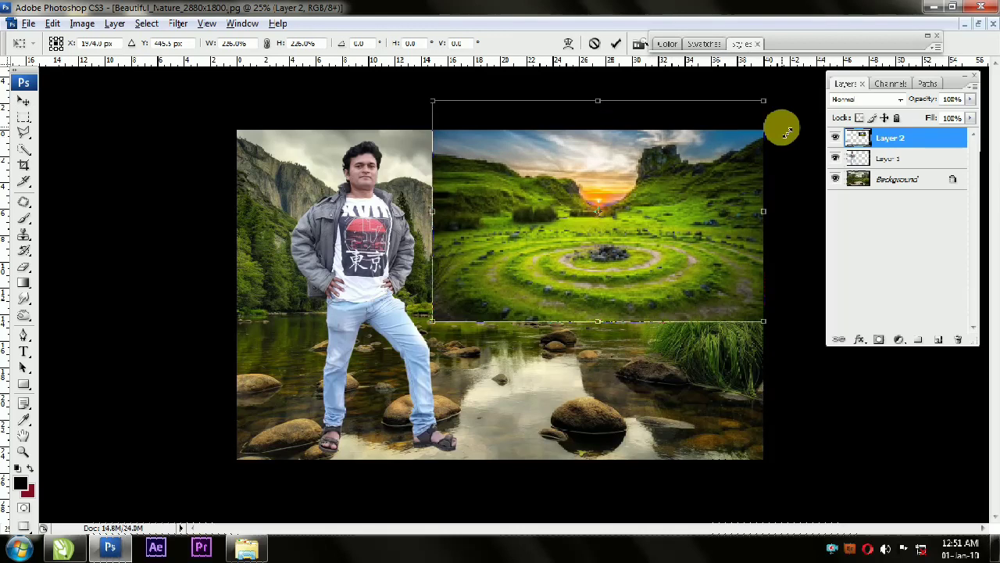
drag(432, 321, 228, 453)
key(Return)
- Place the sunset layer below the man's layer in the layer order
double_click(904, 161)
click(936, 107)
drag(905, 163, 896, 133)
click(638, 368)
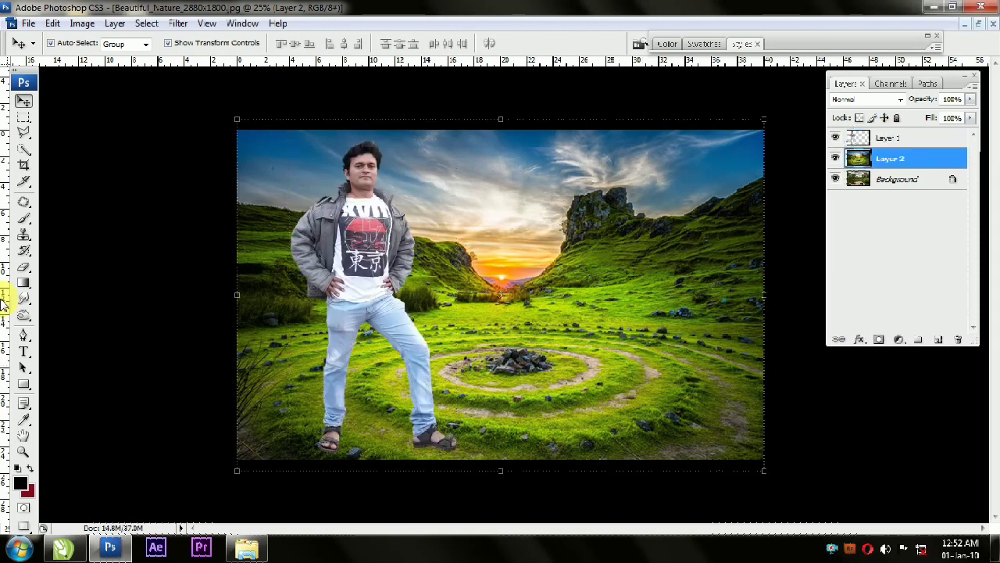
- Erase the lower part of the sunset layer with the Eraser so the river and rocks show beneath the hills
click(24, 267)
mouse_move(199, 444)
mouse_down()
mouse_move(764, 406)
mouse_move(336, 355)
mouse_move(773, 373)
mouse_move(745, 397)
mouse_move(357, 375)
mouse_move(324, 440)
mouse_move(723, 461)
mouse_up()
- Scale the man's layer down to about 99.2% and toggle the sunset layer's visibility to compare
key(v)
click(363, 270)
key(ctrl+t)
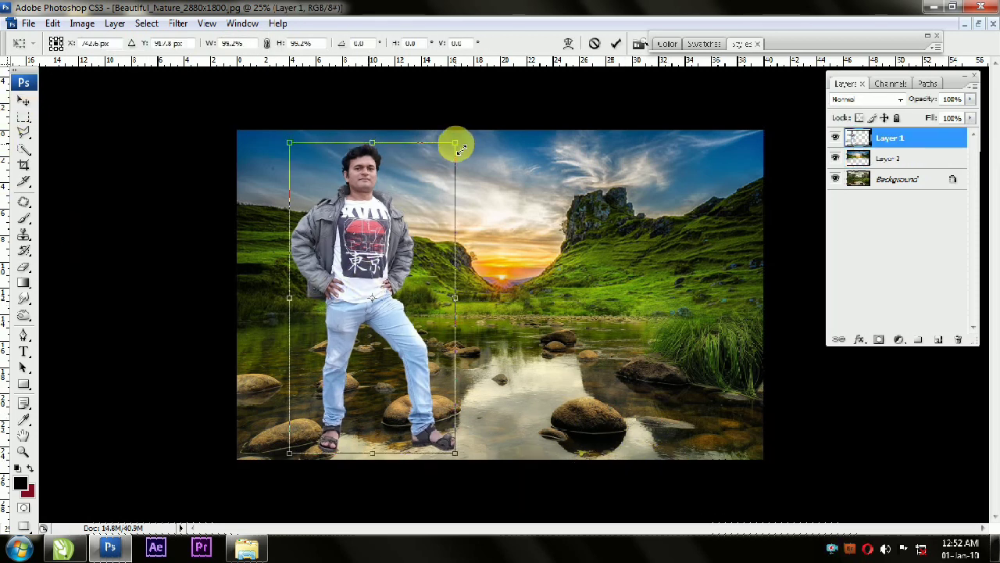
key(Return)
key(ctrl+0)
click(836, 157)
click(835, 158)
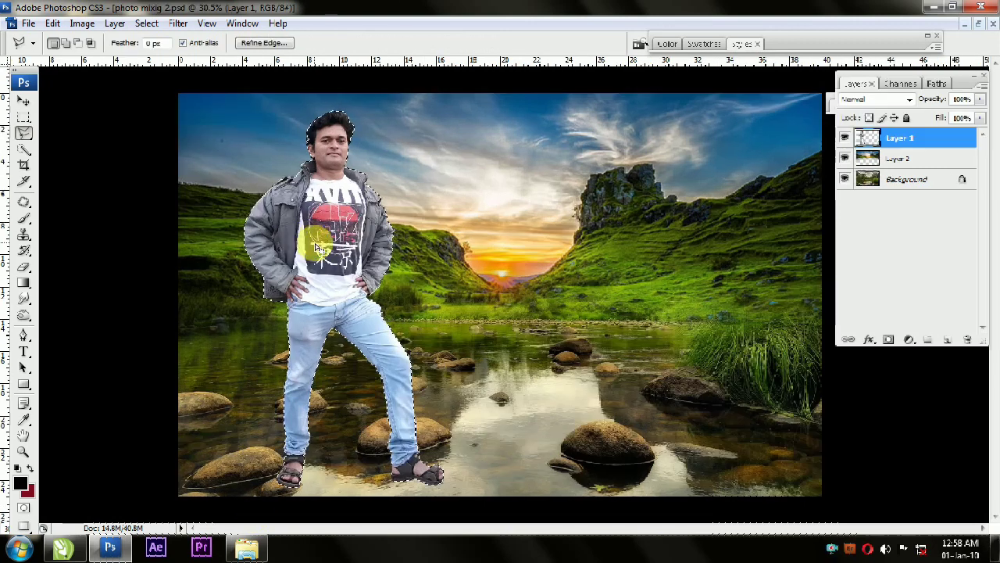
- Feather the selection around the man and invert it to soften the cut-out's edge, and clear the selection
right_click(315, 245)
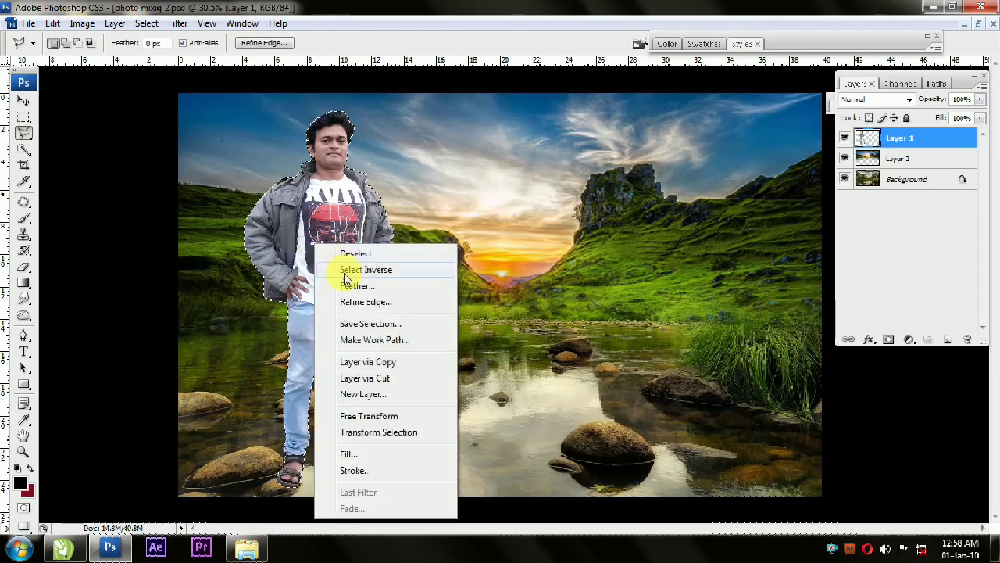
click(351, 287)
click(558, 187)
key(ctrl+shift+i)
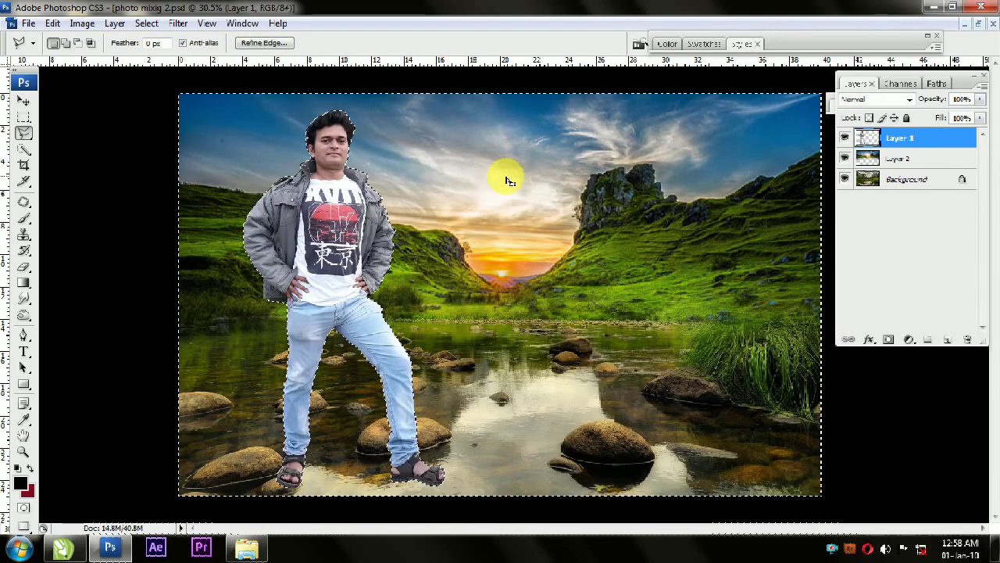
key(ctrl+d)
- Move the man nearer to the image centre and enlarge him slightly
click(23, 100)
drag(263, 195, 387, 195)
drag(477, 106, 491, 106)
key(Return)
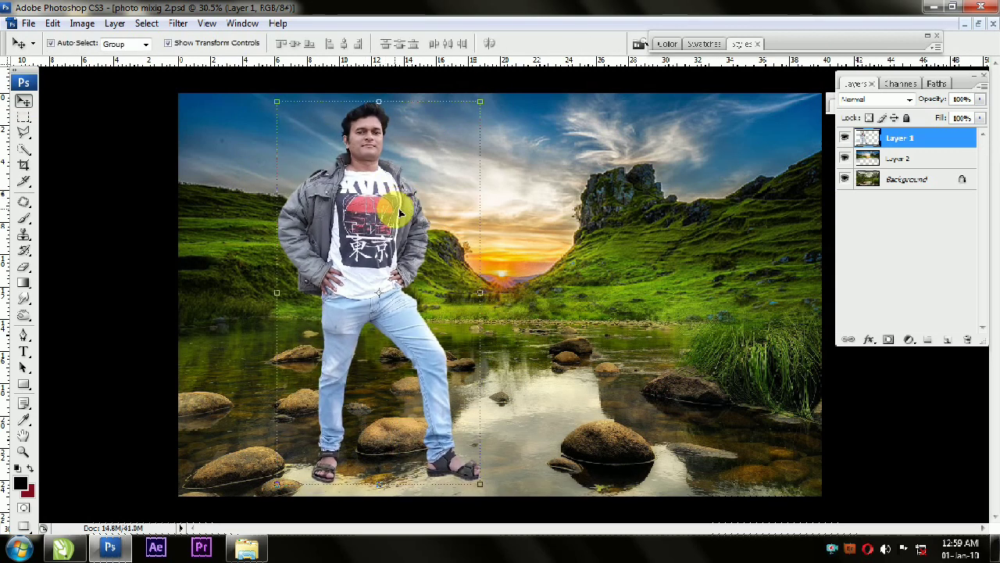
- Open the old wooden mill water wheel wallpaper from File Explorer in Photoshop and copy it into the composite
key(alt+Tab)
drag(727, 308, 571, 324)
click(969, 25)
drag(488, 129, 299, 132)
drag(207, 301, 558, 128)
- Resize the mill image and position it on the image-right riverbank below the rocky hill
click(136, 223)
click(457, 128)
click(685, 118)
key(Return)
drag(597, 228, 589, 283)
- Erase the lower edge of the mill image with the Eraser and enlarge the layer slightly toward the image-right border
click(24, 266)
mouse_move(518, 346)
mouse_down()
mouse_move(661, 380)
mouse_move(818, 359)
mouse_move(816, 315)
mouse_up()
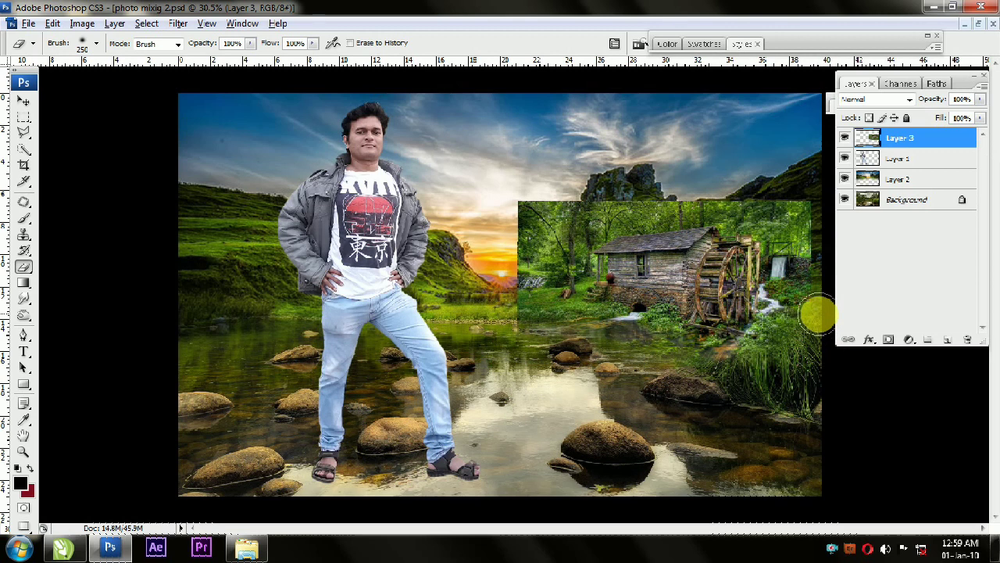
click(23, 102)
drag(813, 364, 831, 373)
key(Return)
- Erase the mill image's remaining hard edges with a size 250 Eraser to blend it into the hills and riverbank
click(24, 266)
mouse_move(759, 377)
mouse_down()
mouse_move(614, 364)
mouse_move(610, 329)
mouse_move(512, 212)
mouse_move(568, 186)
mouse_move(538, 258)
mouse_move(508, 282)
mouse_move(573, 185)
mouse_move(818, 203)
mouse_move(654, 185)
mouse_move(617, 130)
mouse_up()
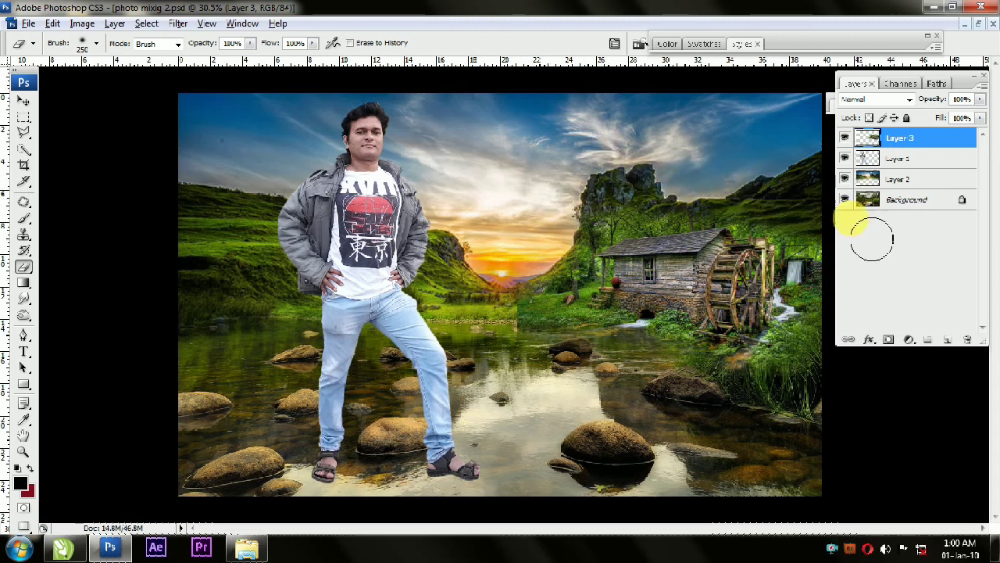
mouse_move(534, 300)
mouse_down()
mouse_move(487, 331)
mouse_move(534, 298)
mouse_move(482, 307)
mouse_up()
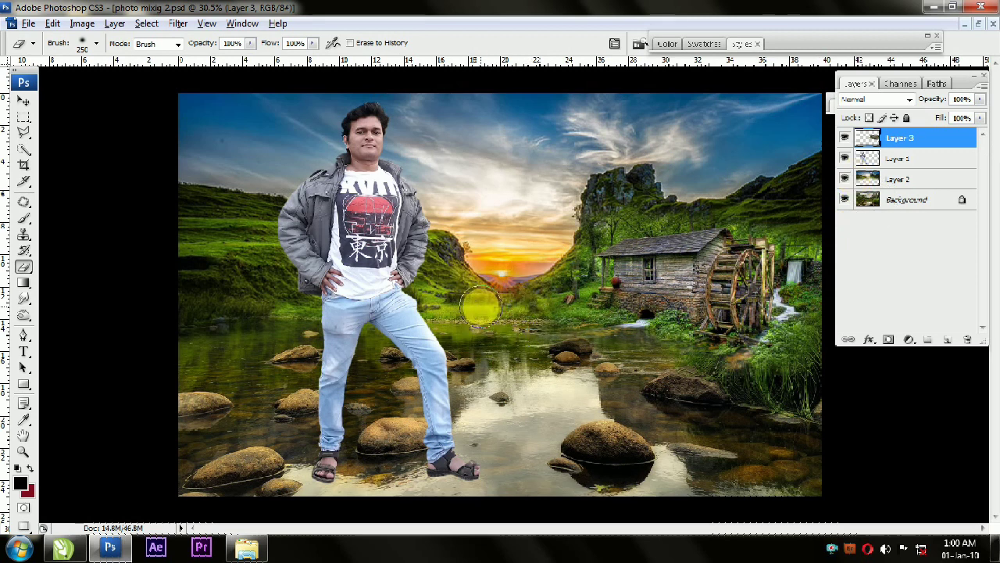
- Add a Hue/Saturation adjustment limited to the mill's shape with Hue -13, Saturation -19 and Lightness -7
click(22, 102)
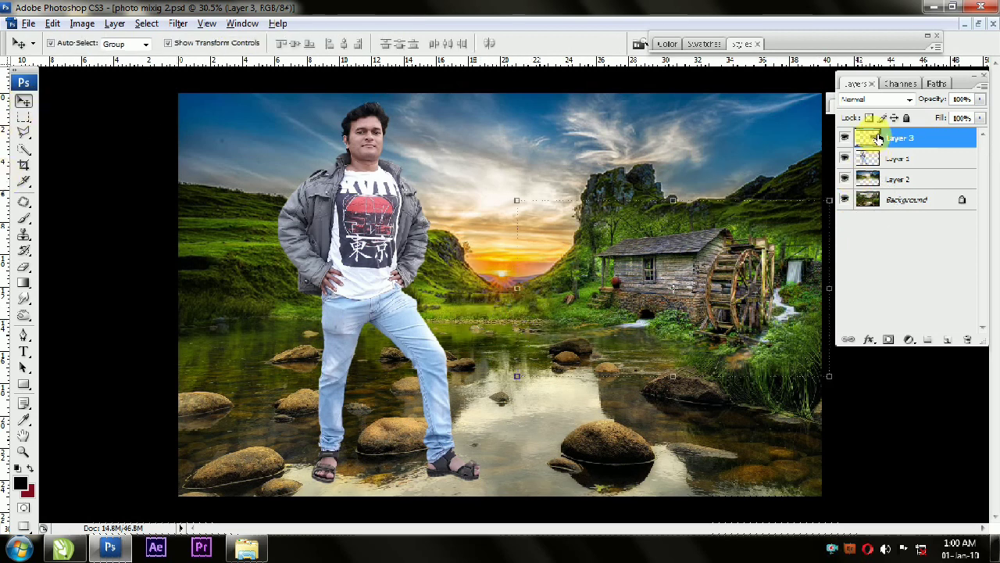
ctrl+click(869, 179)
click(908, 339)
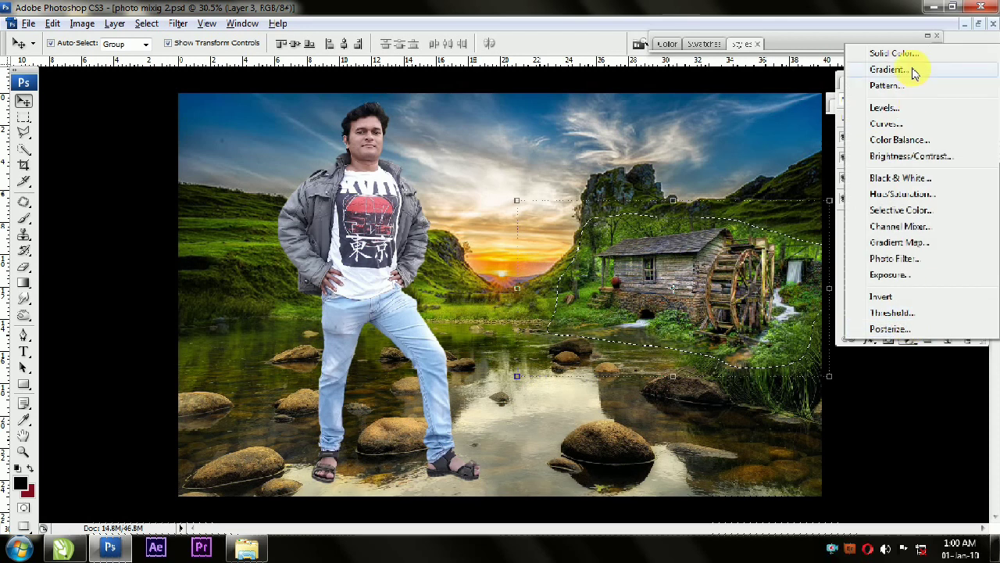
click(900, 194)
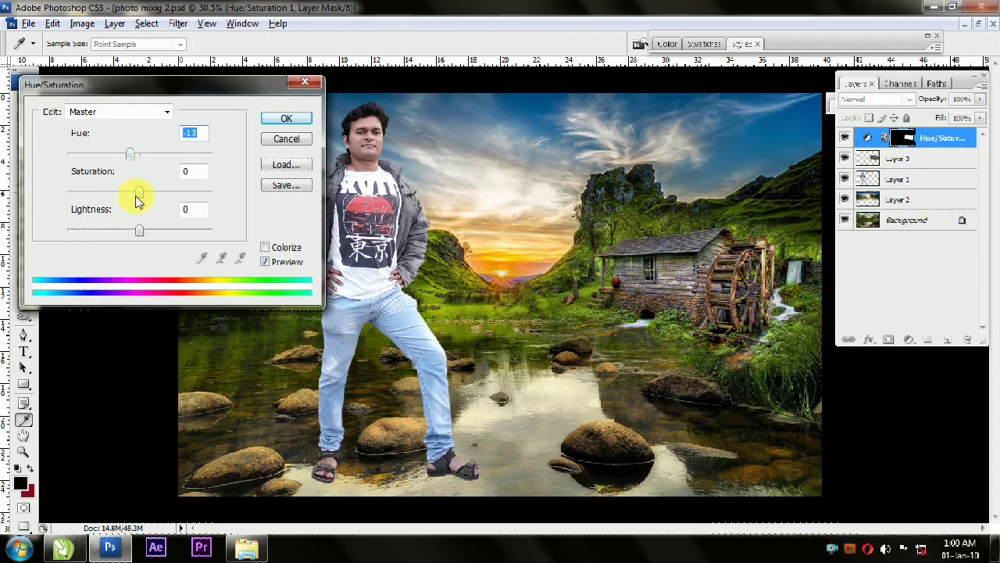
mouse_move(139, 230)
mouse_down()
mouse_move(152, 234)
mouse_move(137, 238)
mouse_up()
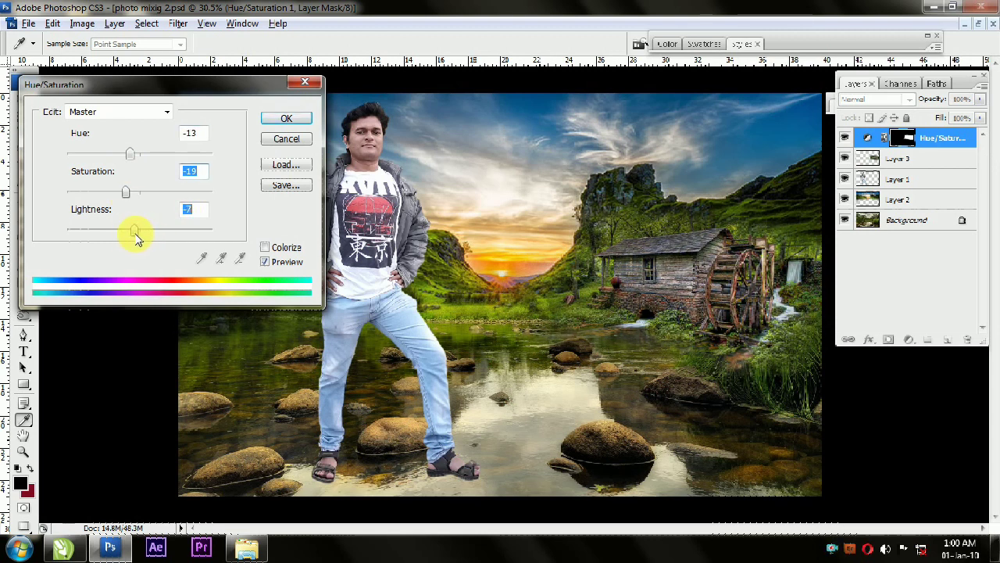
click(297, 117)
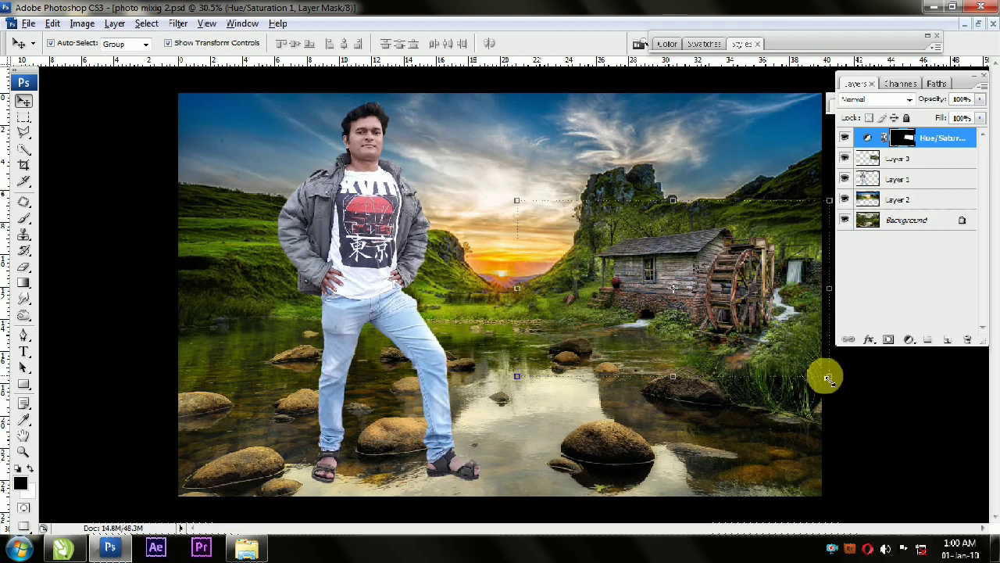
- Transform the Hue/Saturation mask and the mill layer to enlarge both slightly toward the image-right border
key(ctrl+t)
drag(845, 388, 859, 392)
key(Return)
click(904, 163)
drag(848, 386, 835, 378)
double_click(774, 350)
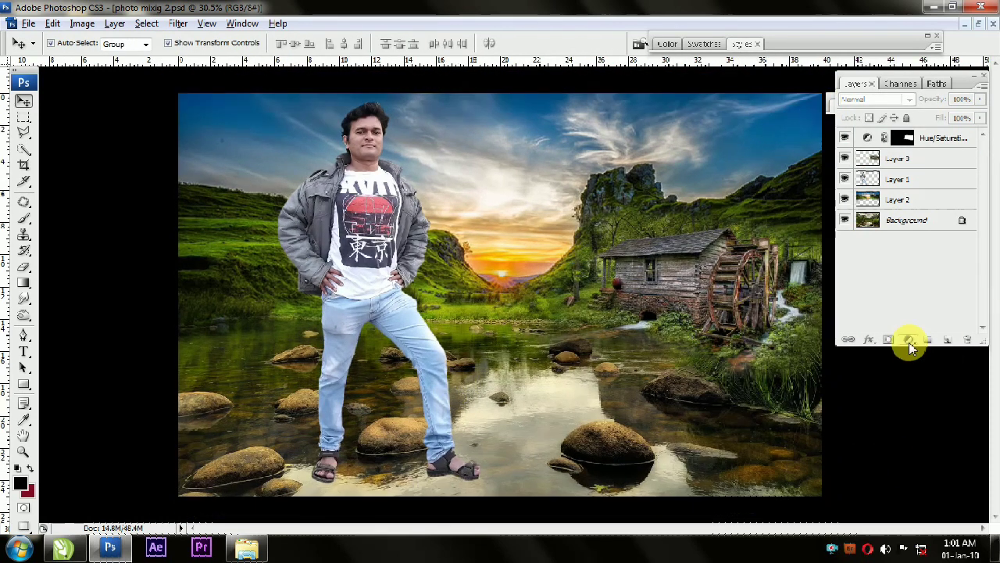
- Add a Brightness/Contrast adjustment layer over the whole composite with Brightness -5 and Contrast +41
click(908, 341)
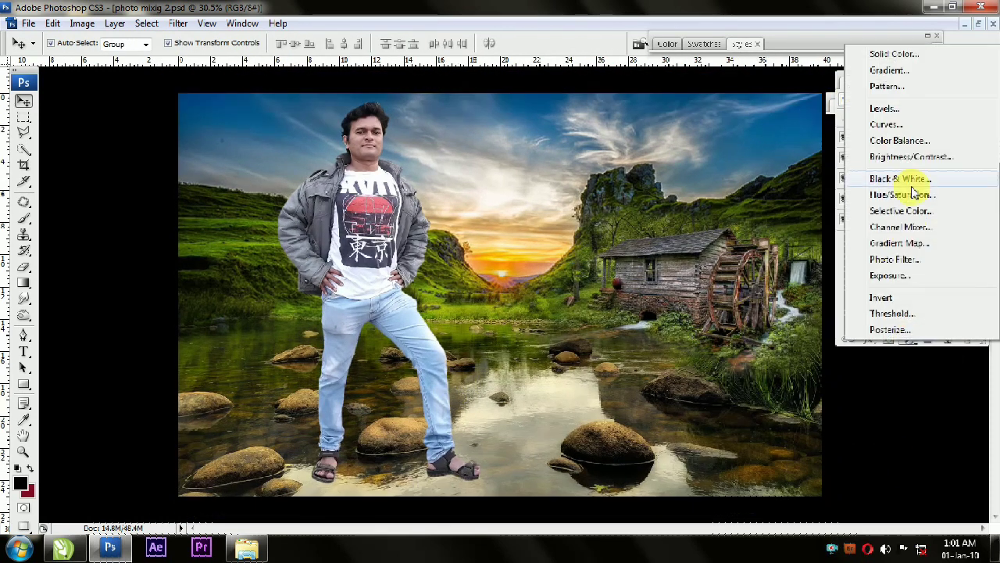
click(915, 159)
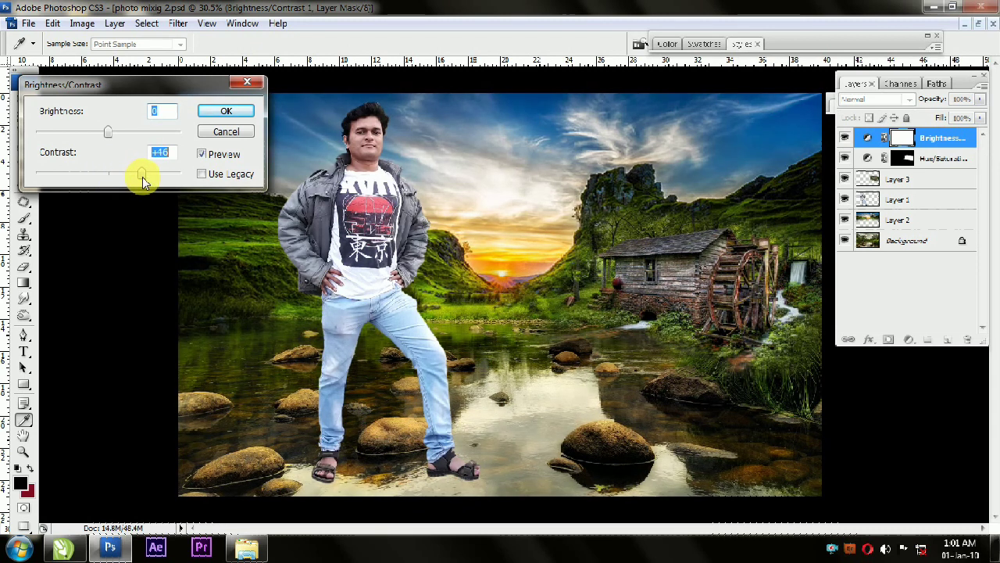
mouse_move(108, 137)
mouse_down()
mouse_move(117, 139)
mouse_move(108, 139)
mouse_up()
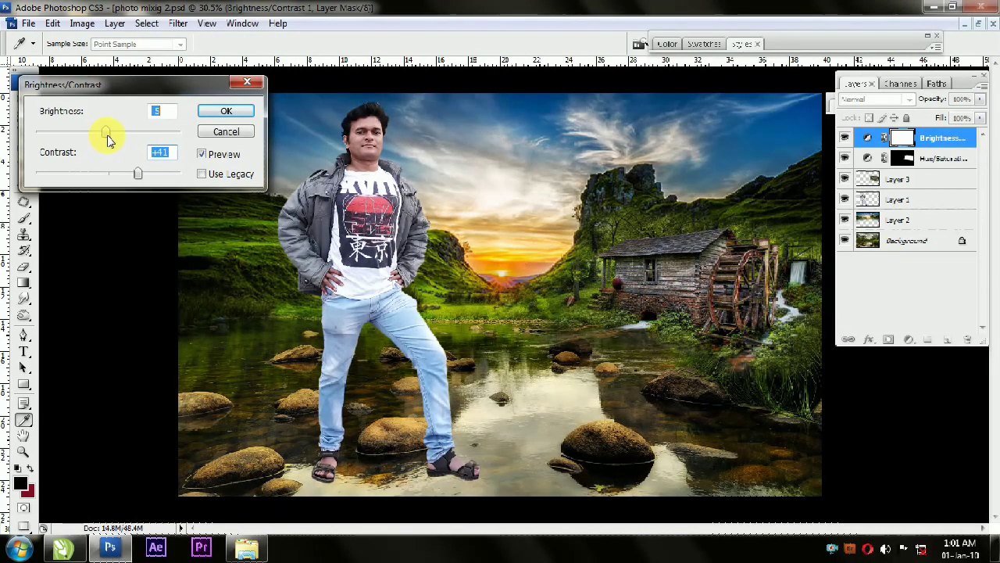
click(211, 113)
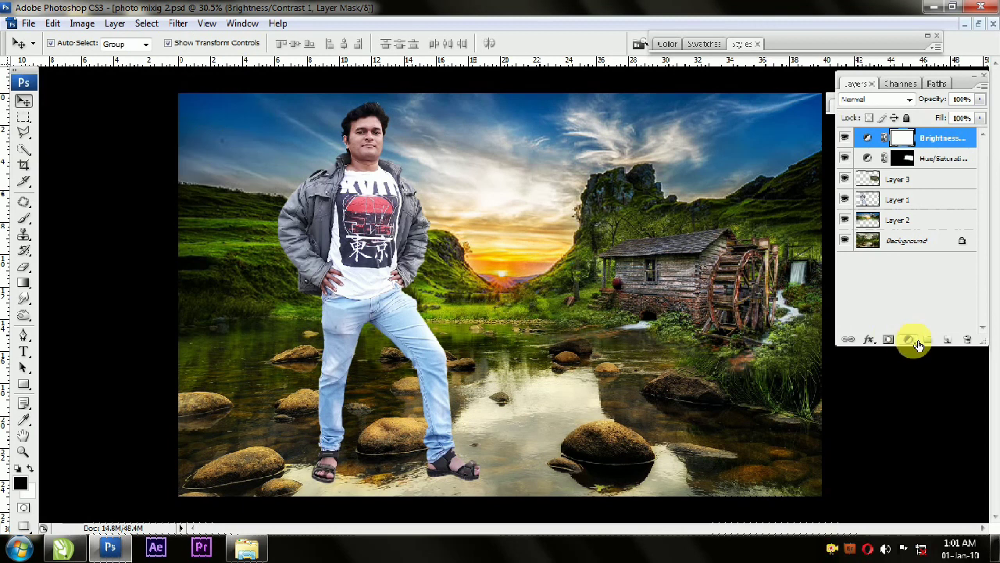
- Add a Solid Color fill layer in dark gray above the other layers
click(909, 340)
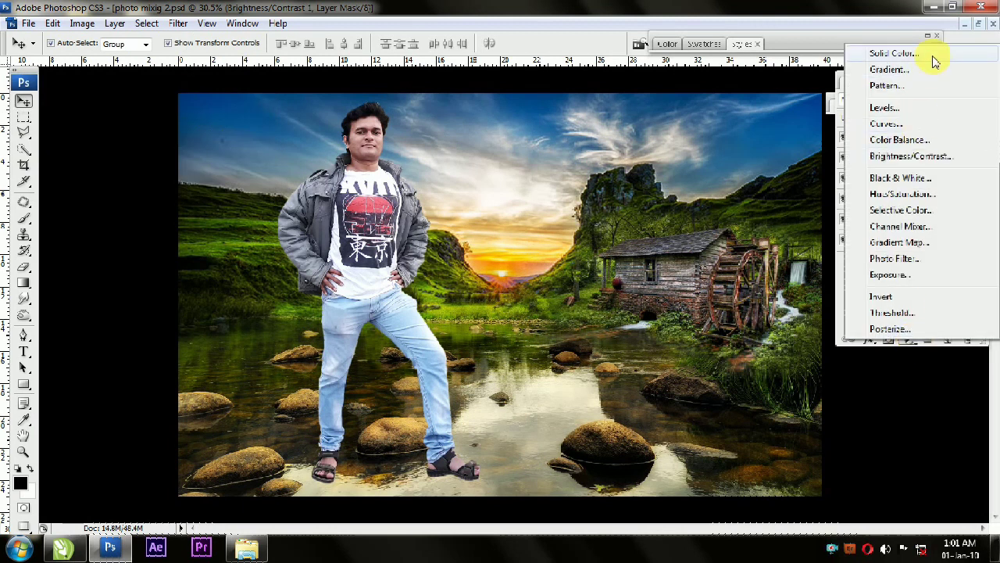
click(893, 54)
click(509, 226)
click(508, 375)
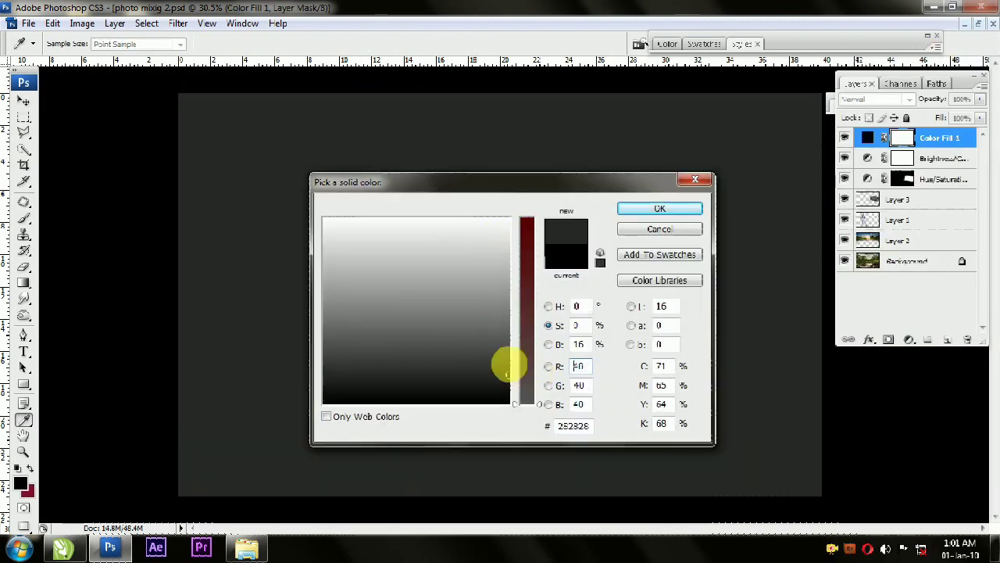
drag(497, 334, 518, 379)
click(657, 209)
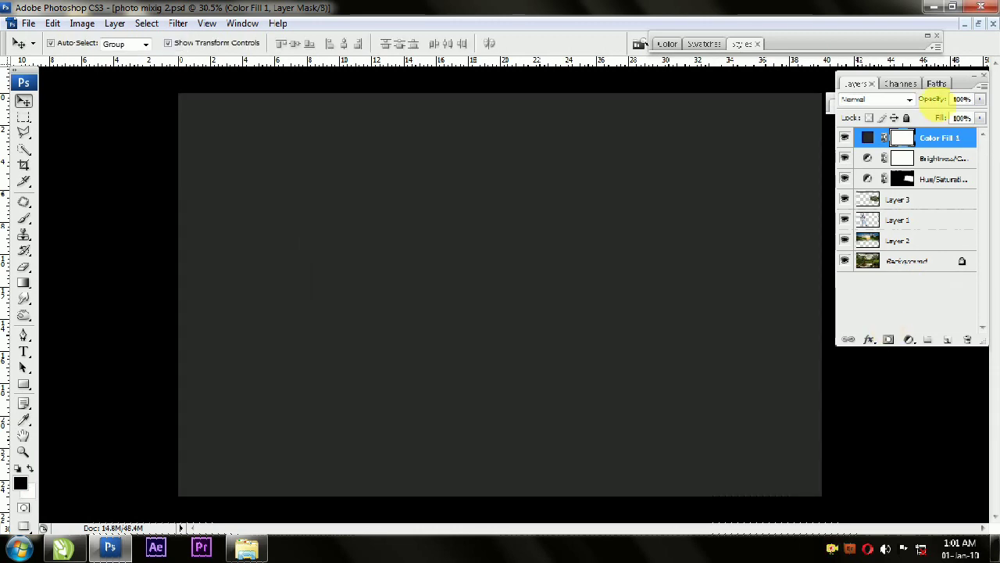
- Invert the gray fill's mask and paint a dark vignette along the image edges with a large, soft white brush at 31% opacity
key(ctrl+i)
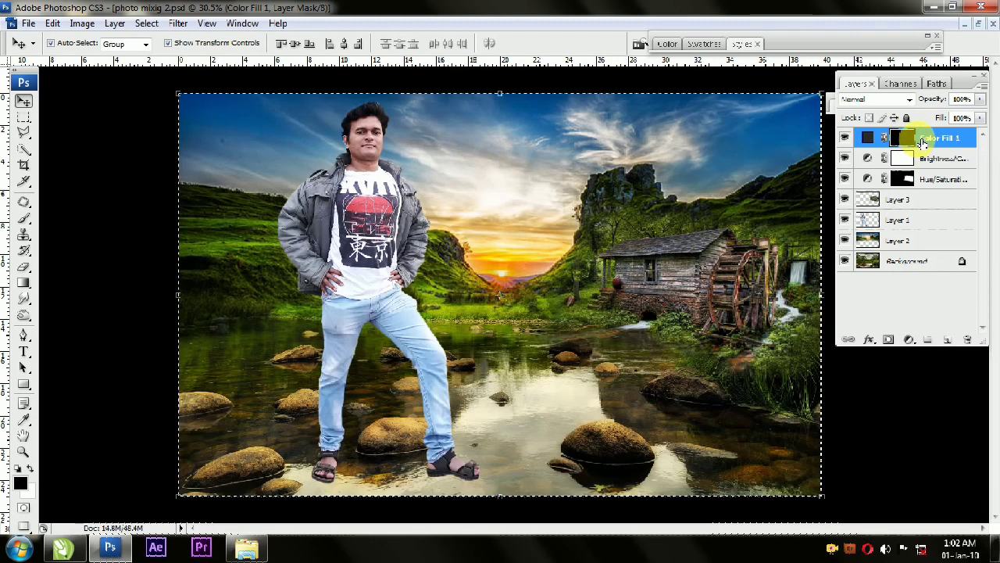
click(22, 222)
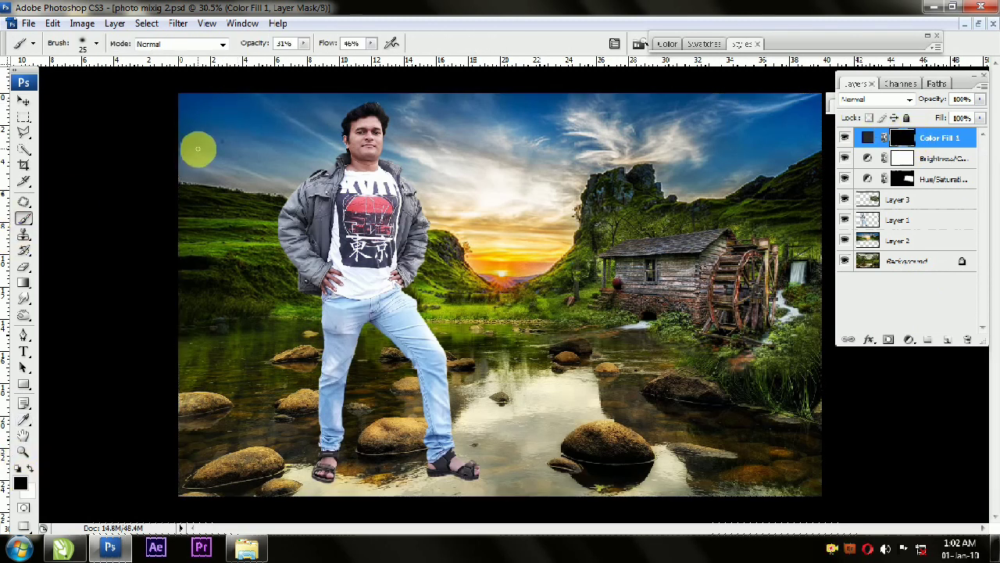
click(32, 467)
mouse_move(238, 99)
mouse_down()
mouse_move(186, 196)
mouse_move(215, 555)
mouse_up()
mouse_move(783, 119)
mouse_down()
mouse_move(752, 104)
mouse_move(810, 368)
mouse_move(842, 372)
mouse_move(678, 546)
mouse_up()
key(])
key(])
key(])
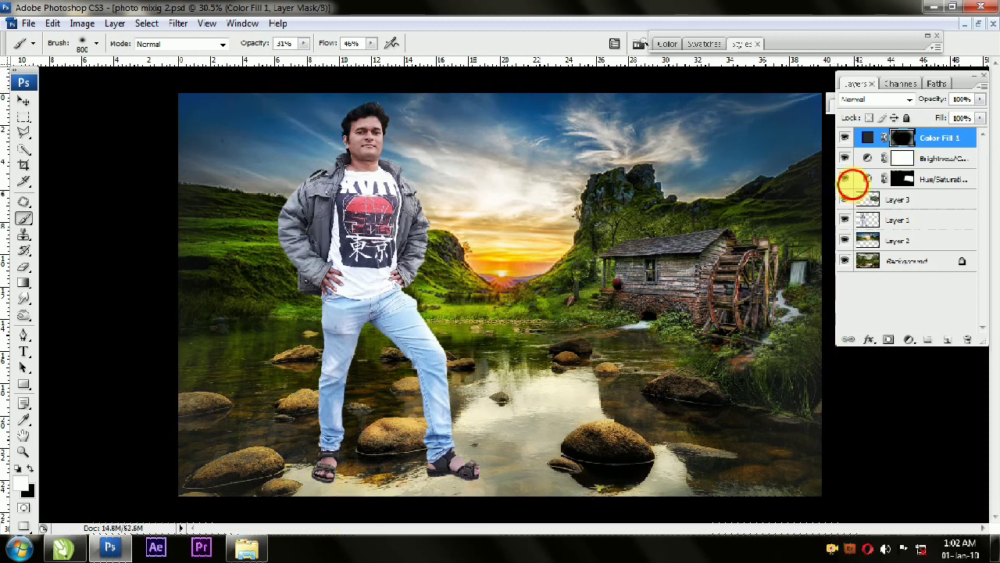
- Hide the Hue/Saturation and Brightness/Contrast adjustment layers to compare the image without them
drag(845, 180, 845, 159)
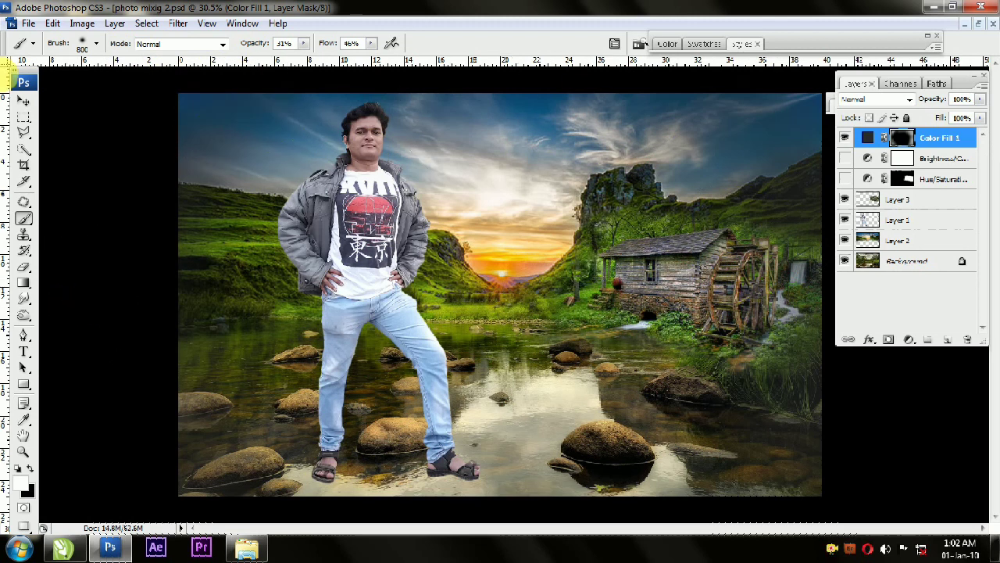
- Bring the 240227 nature-landscape photo of an autumn lake with a wooden pier from the nature folder into Photoshop
click(23, 101)
click(945, 158)
click(438, 263)
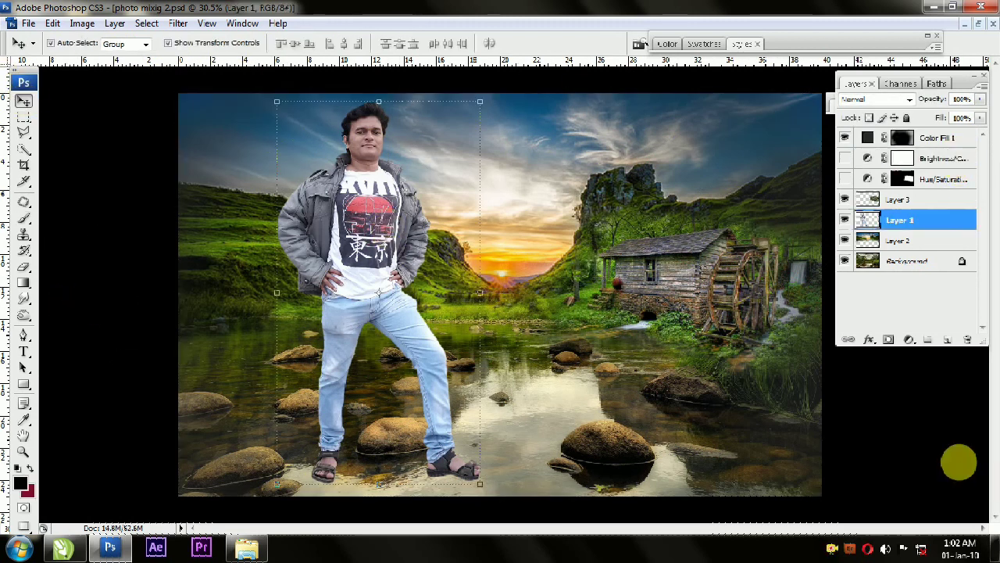
click(246, 547)
click(566, 202)
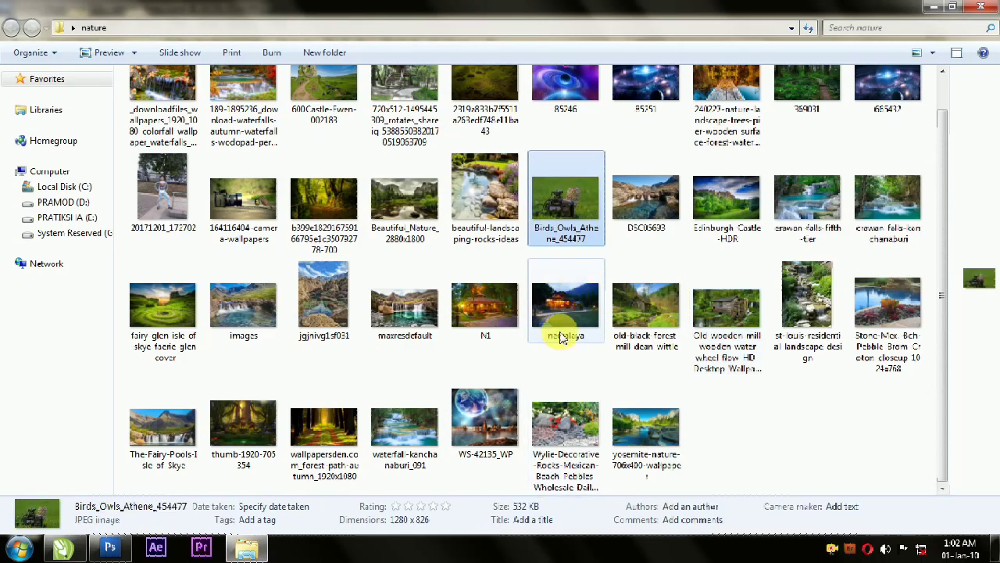
scroll(563, 344, up, 1)
drag(720, 131, 592, 340)
- Copy the pier photo into the photo mixig 2.psd composite as a new layer and maximize the composite's window
click(982, 26)
drag(542, 128, 665, 248)
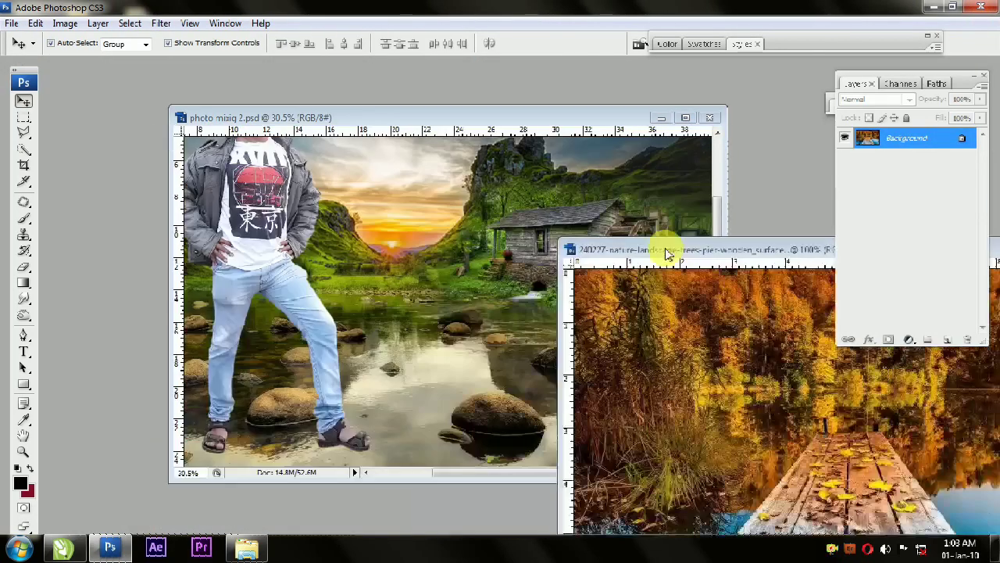
drag(672, 328, 399, 330)
click(687, 119)
- Place the pier layer in the lower right of the composite and erase its hard upper and left edges with a soft eraser
drag(654, 306, 769, 148)
mouse_move(612, 311)
mouse_down()
mouse_move(627, 272)
mouse_move(605, 302)
mouse_up()
click(23, 266)
mouse_move(348, 215)
mouse_down()
mouse_move(563, 204)
mouse_move(514, 230)
mouse_move(730, 283)
mouse_move(339, 286)
mouse_move(420, 415)
mouse_move(419, 352)
mouse_move(347, 496)
mouse_move(397, 454)
mouse_move(440, 276)
mouse_move(217, 279)
mouse_up()
key(v)
mouse_move(621, 446)
mouse_down()
mouse_move(631, 464)
mouse_move(687, 469)
mouse_move(651, 465)
mouse_up()
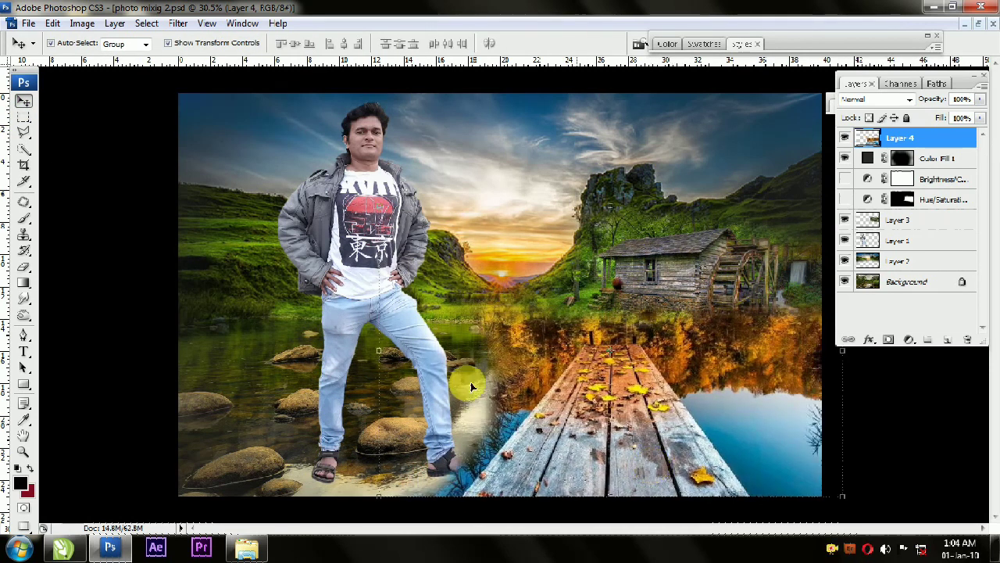
- Scale the pier layer down slightly and shift it a little to the left
key(ctrl+t)
drag(382, 207, 398, 219)
key(Return)
drag(576, 450, 558, 451)
- Soften the pier layer's upper edge below the water mill with a soft eraser enlarged to 700 px
click(23, 266)
key(bracketright)
key(bracketright)
key(bracketright)
key(bracketright)
key(bracketright)
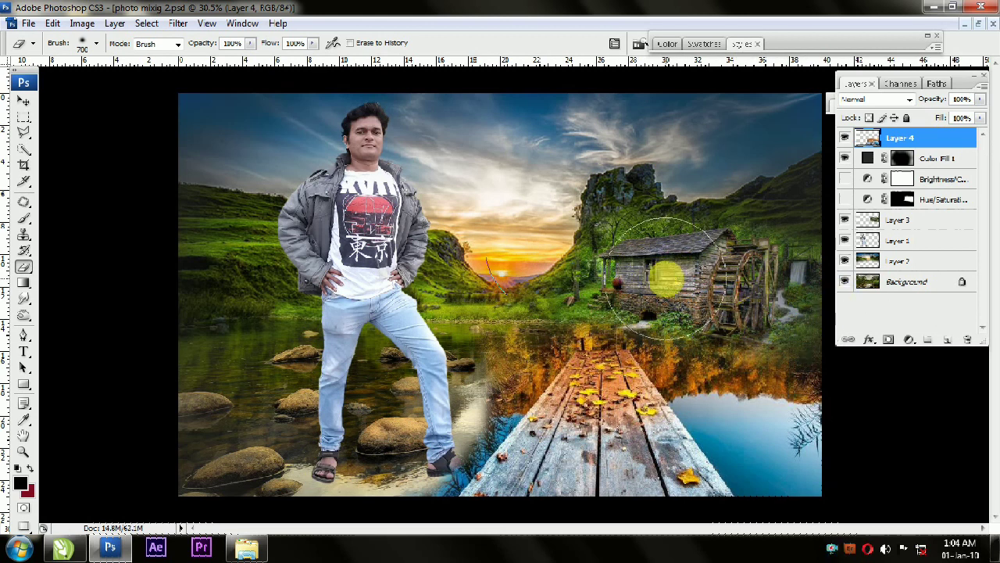
key(v)
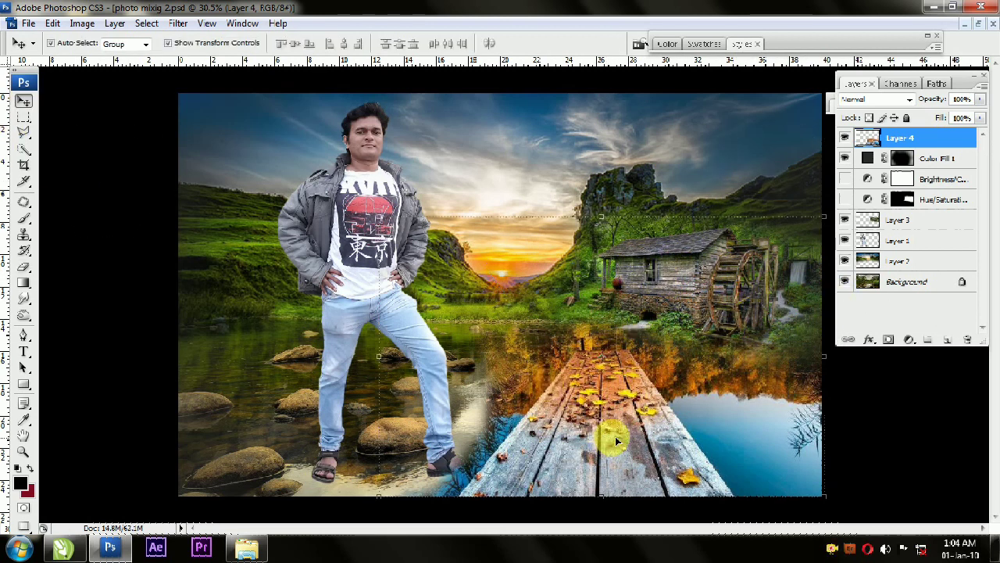
- Add a Hue/Saturation adjustment layer limited to the pier layer's area and adjust its hue and saturation
click(910, 340)
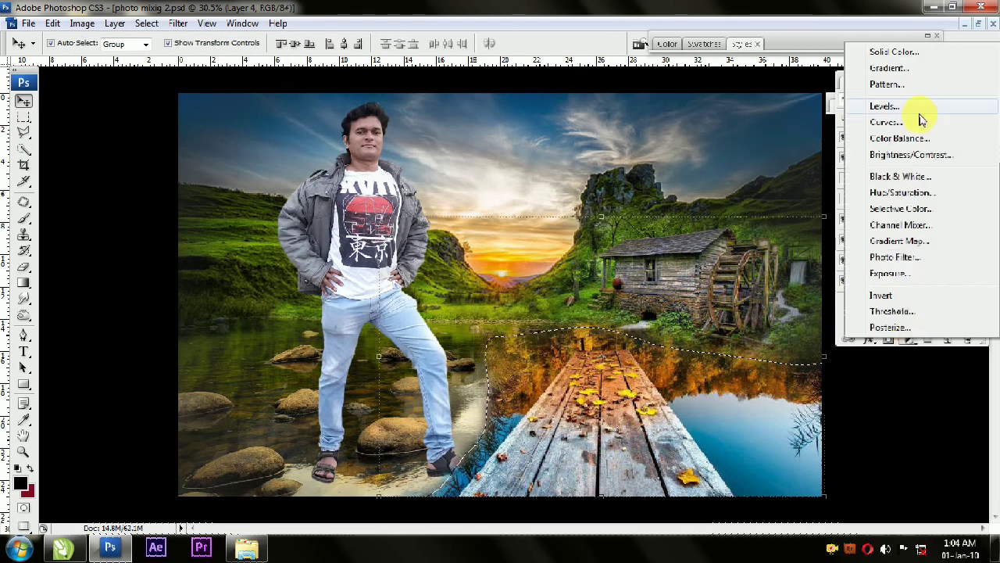
click(902, 192)
mouse_move(141, 156)
mouse_down()
mouse_move(128, 156)
mouse_move(152, 161)
mouse_move(137, 162)
mouse_up()
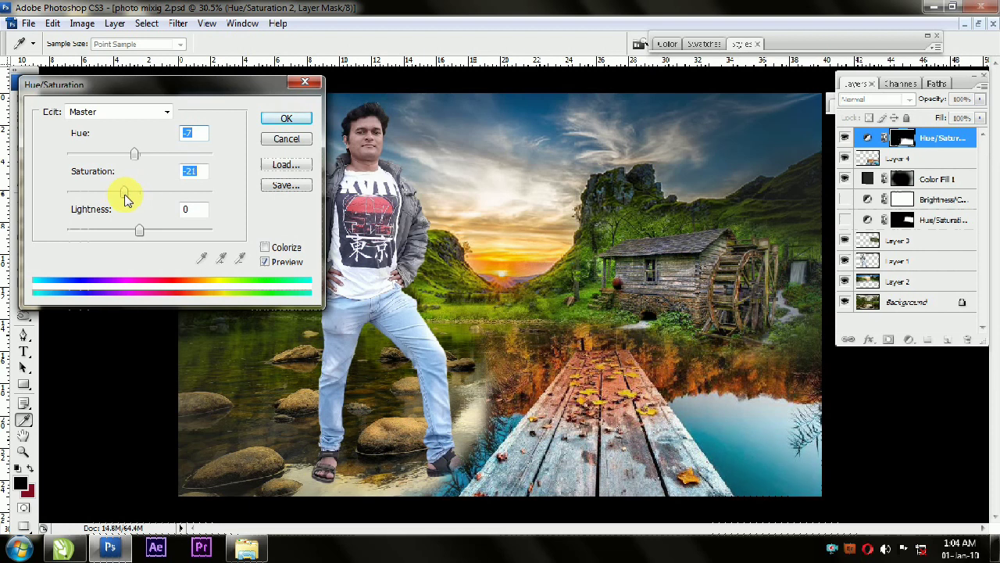
drag(134, 154, 148, 160)
click(544, 461)
click(286, 118)
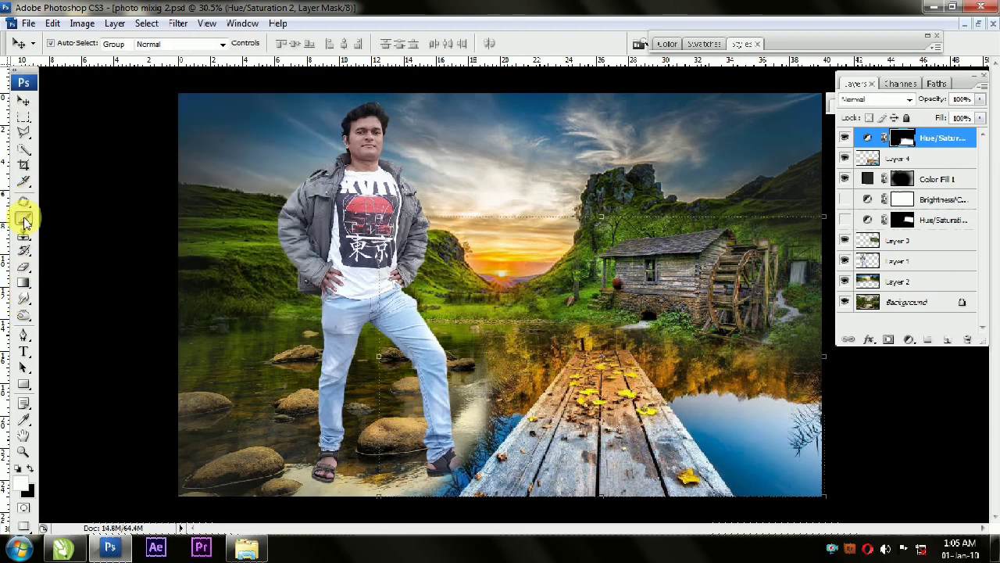
- Outline the area around the man's front foot with the Pen tool, turn it into a selection and remove the pier layer there
click(23, 335)
click(458, 499)
click(399, 506)
click(368, 498)
click(354, 406)
click(420, 352)
click(467, 352)
click(483, 394)
click(489, 403)
right_click(476, 429)
click(515, 339)
click(559, 164)
click(876, 160)
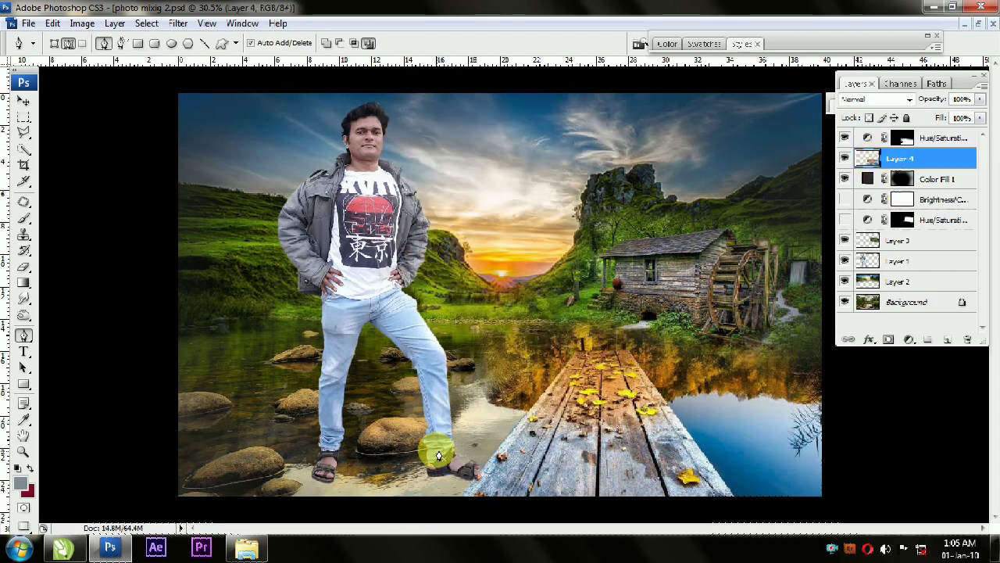
- Erase the leftover water on Layer 4 between the man's leg and the pier with a soft eraser reduced to 250 and 125 px
click(23, 100)
click(631, 385)
click(24, 268)
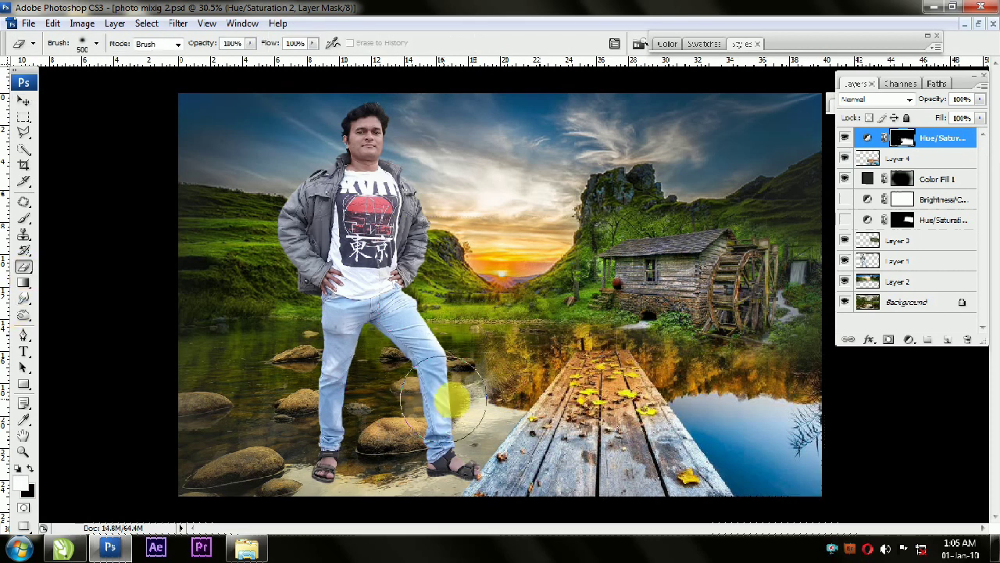
click(891, 158)
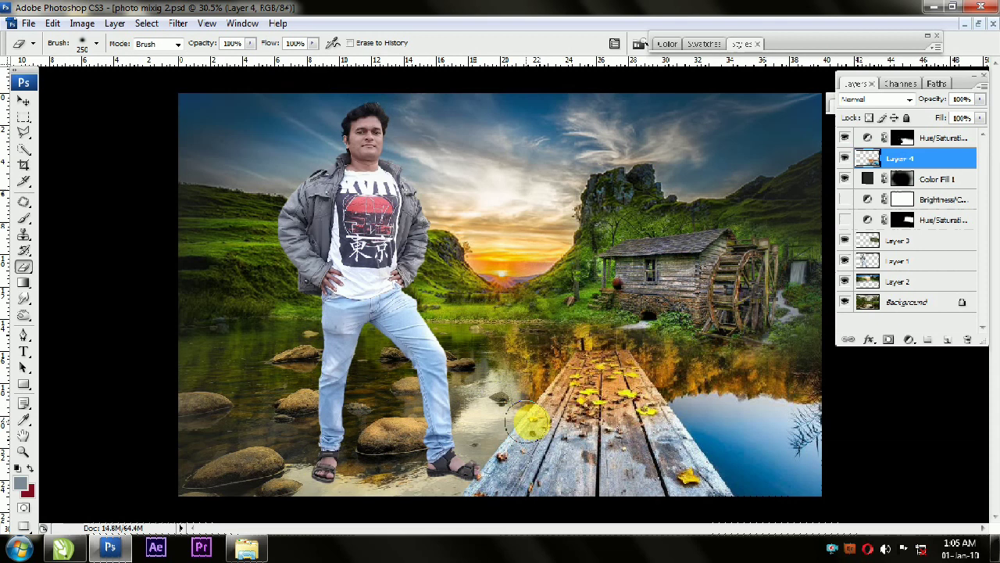
click(24, 101)
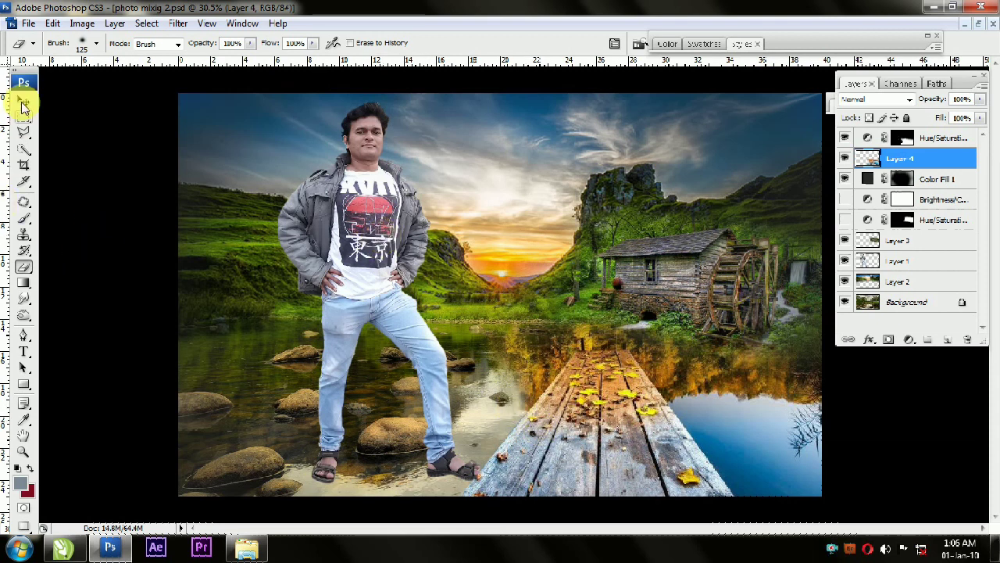
- Restack the man, the pier's Hue/Saturation adjustment and the pier above the dark gray fill, with the pier layer on top
click(346, 199)
key(ctrl+shift+bracketright)
key(alt+bracketleft)
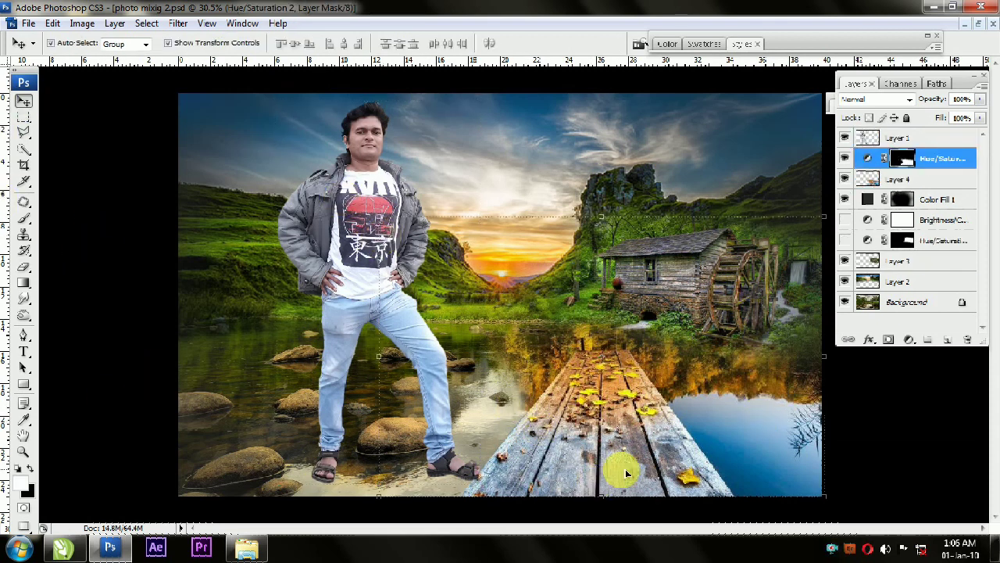
key(ctrl+shift+bracketright)
click(898, 178)
key(ctrl+shift+bracketleft)
key(ctrl+shift+bracketright)
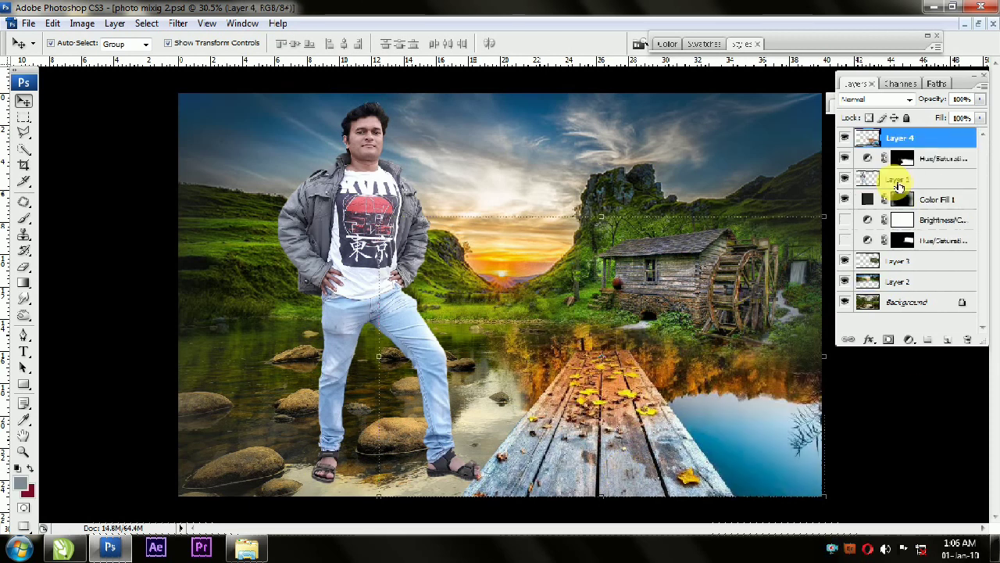
click(893, 410)
scroll(372, 182, down, 2)
scroll(372, 182, up, 2)
click(565, 330)
click(923, 462)
click(623, 472)
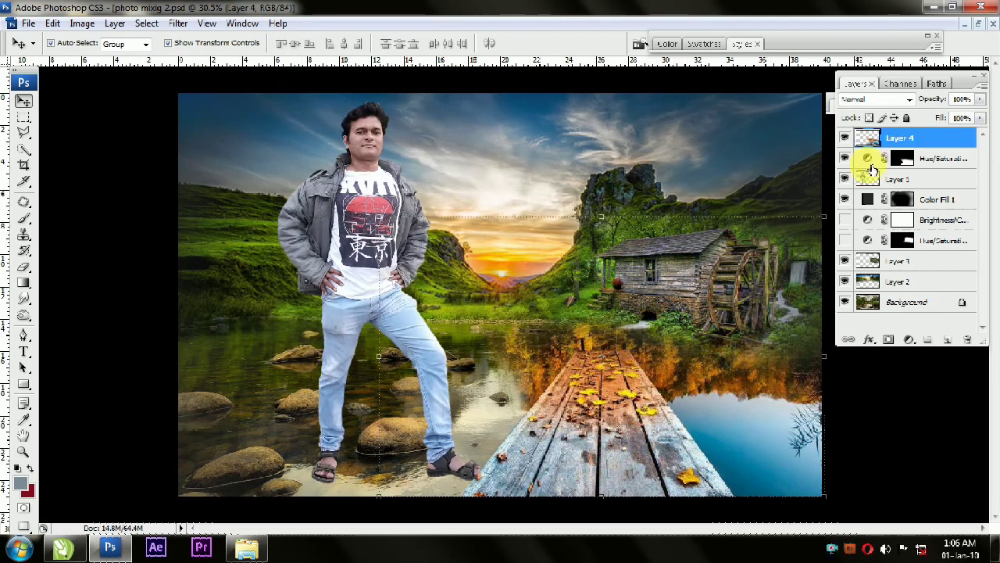
- Add a Solid Color fill layer in bright green (#28da63) above all layers
click(898, 342)
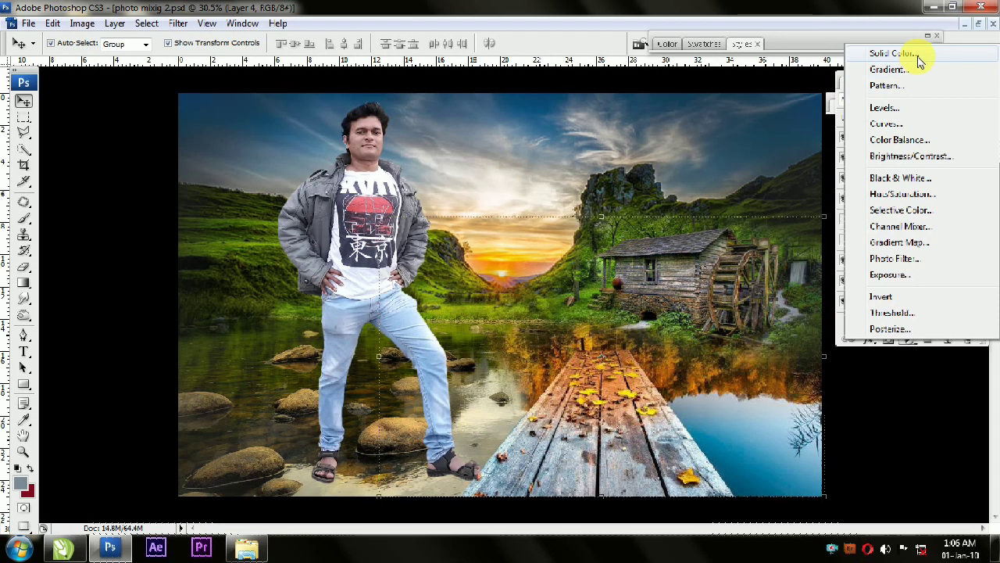
click(918, 56)
click(530, 254)
drag(394, 233, 404, 253)
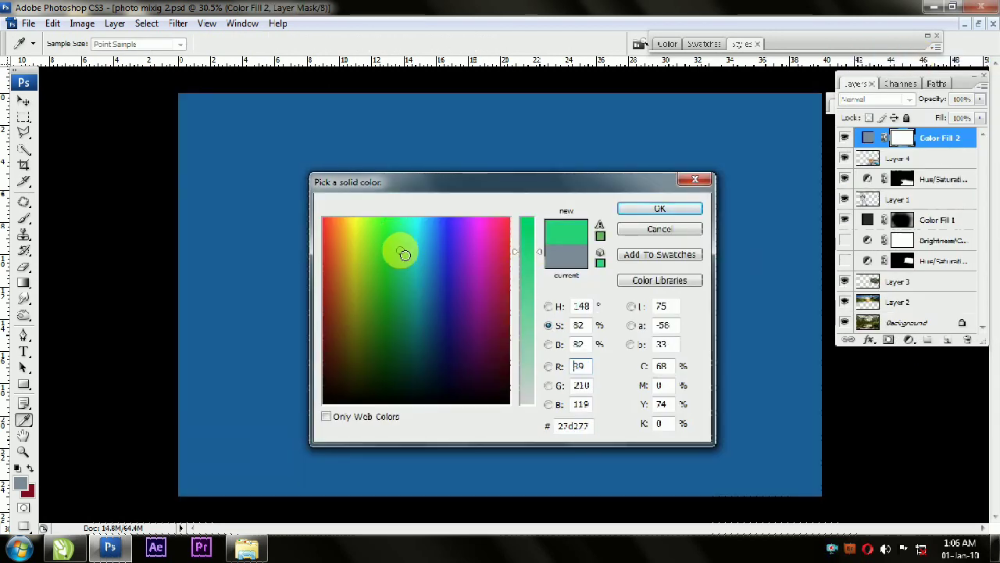
click(660, 209)
- Set the green fill to Overlay at 67% opacity and move the man's layer above it
click(906, 99)
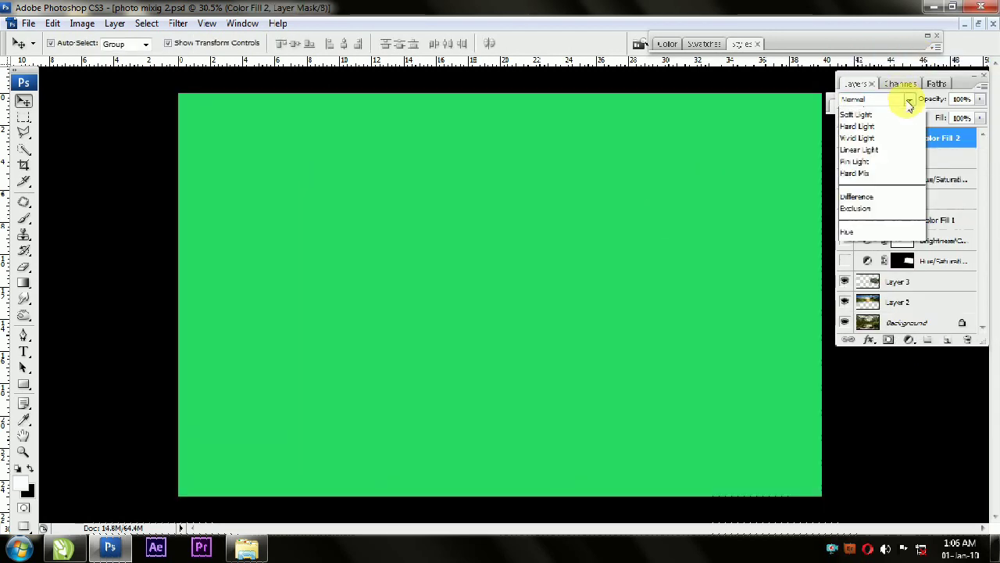
click(879, 295)
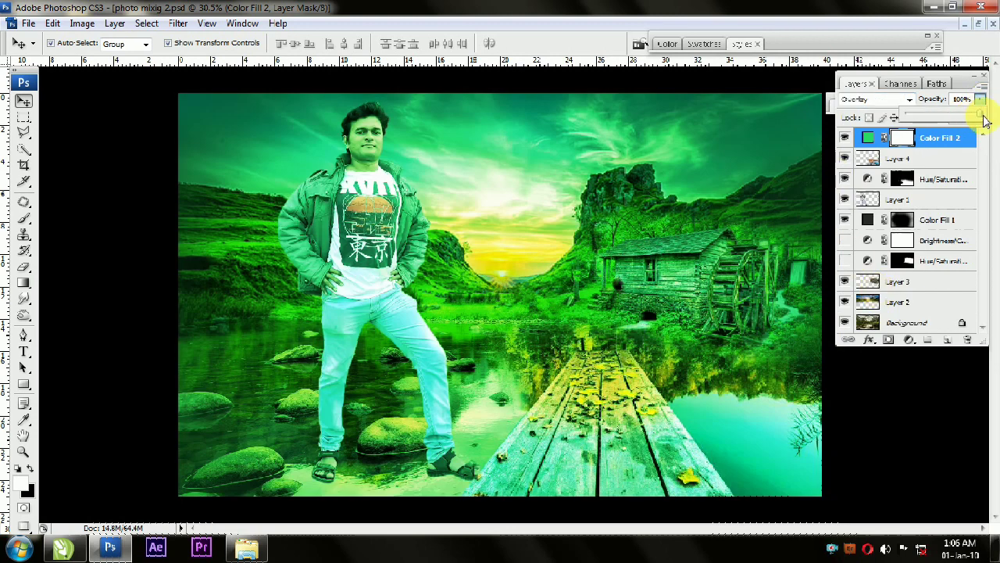
drag(980, 99, 941, 124)
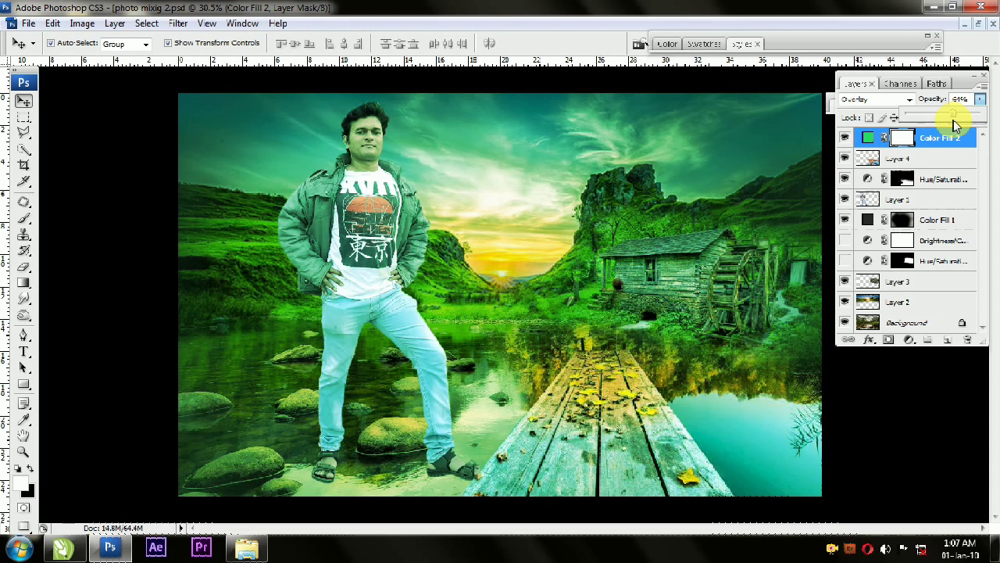
drag(953, 119, 955, 134)
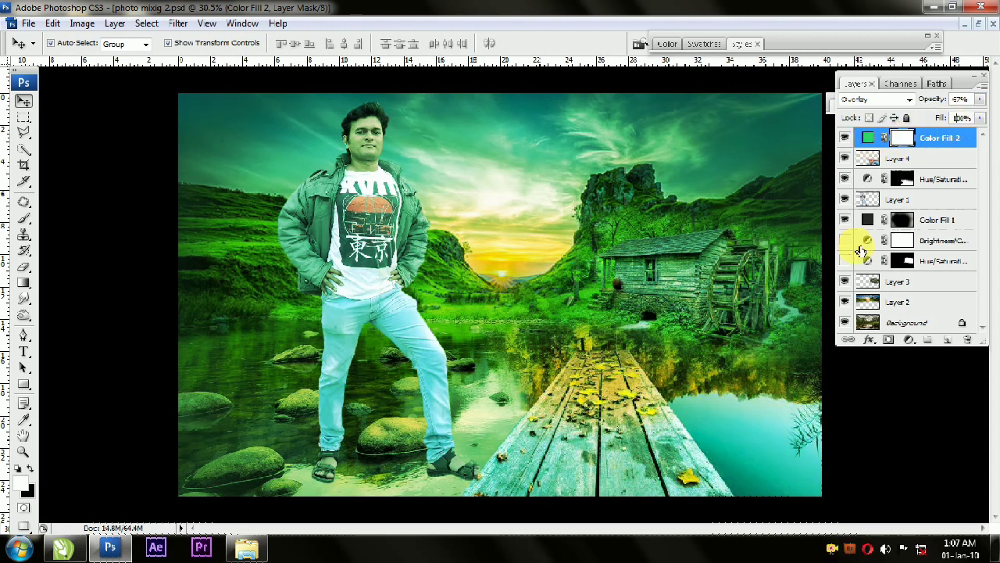
drag(866, 198, 938, 137)
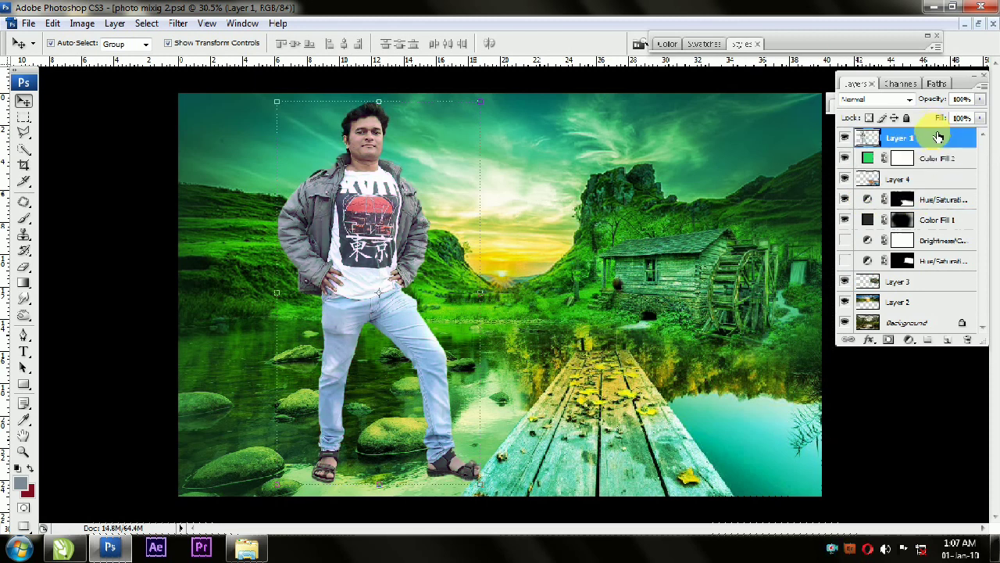
- Adjust the green fill's color slightly and lower its opacity to 29%
click(868, 160)
double_click(869, 159)
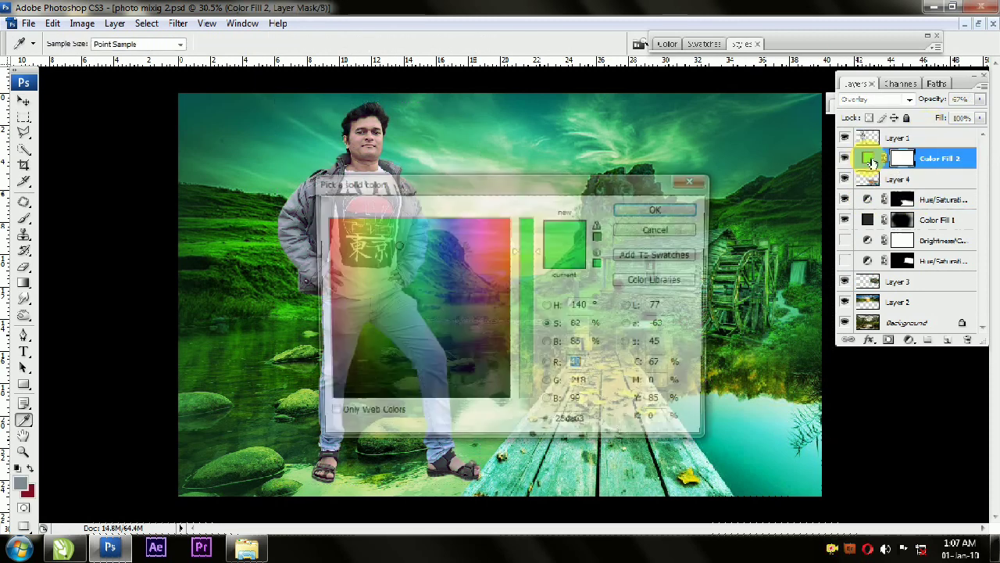
click(402, 230)
click(661, 208)
drag(958, 119, 941, 118)
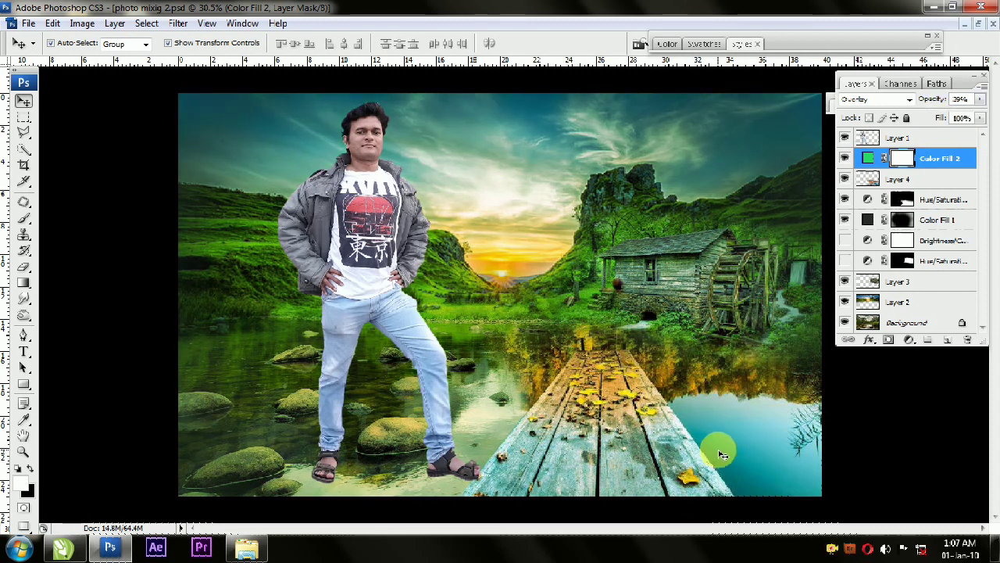
click(868, 180)
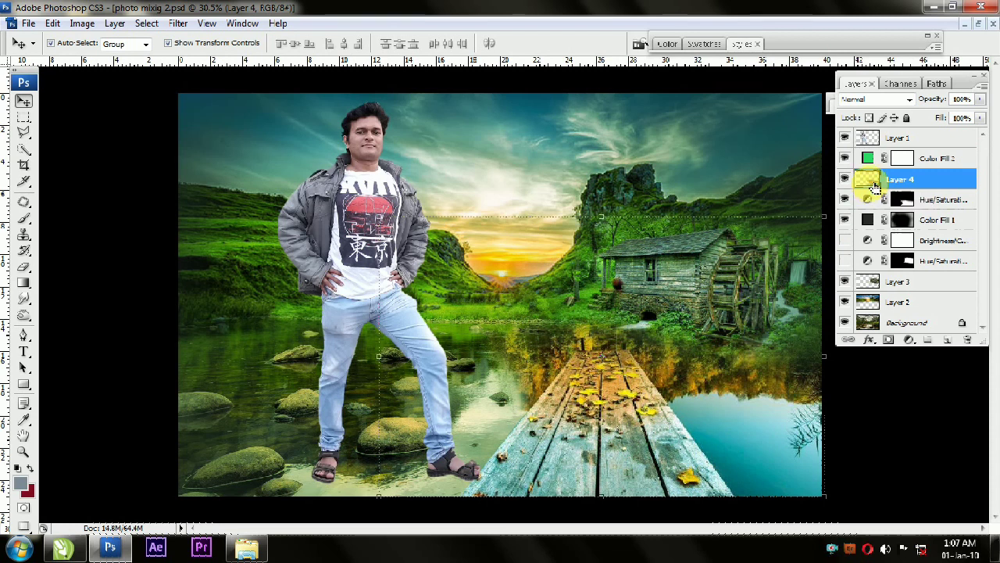
click(930, 204)
double_click(907, 202)
click(558, 197)
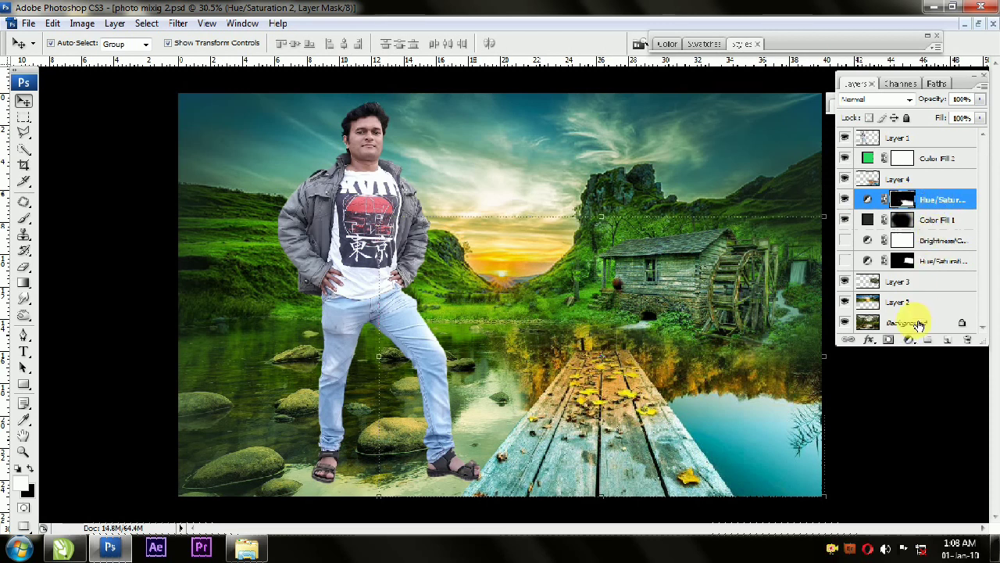
- Try a Hue/Saturation adjustment with the hue at -42 limited to the pier layer's area
click(869, 181)
ctrl+click(878, 181)
click(910, 340)
click(895, 192)
drag(139, 155, 110, 159)
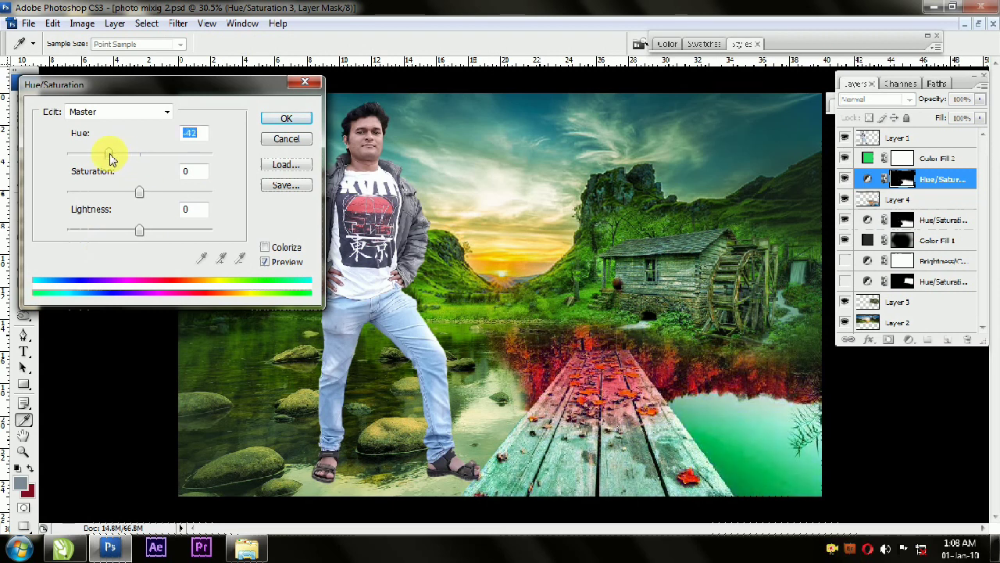
key(Escape)
- Erase the green fill's mask over the blue water to the right of the pier with a 300 px soft eraser
click(888, 422)
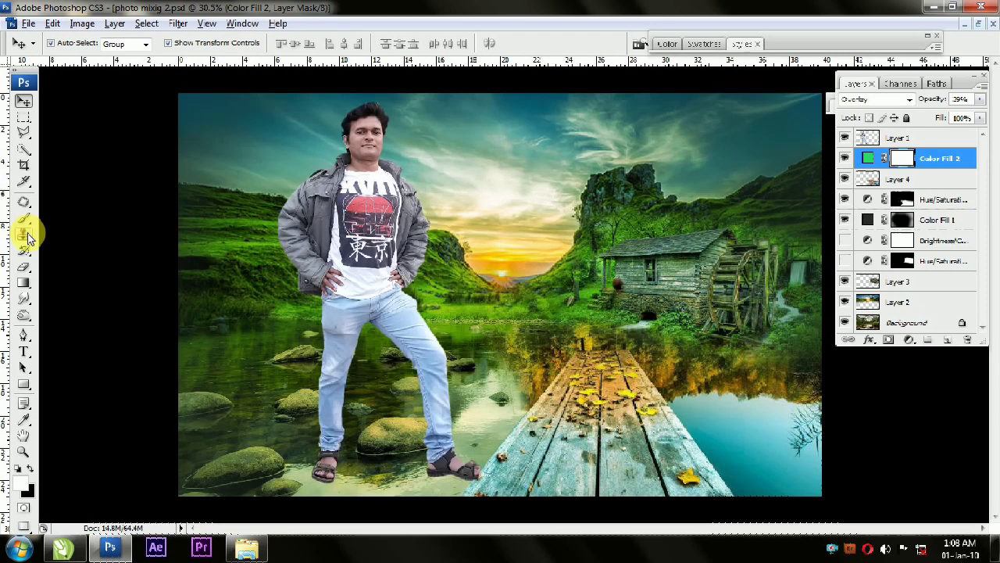
click(24, 267)
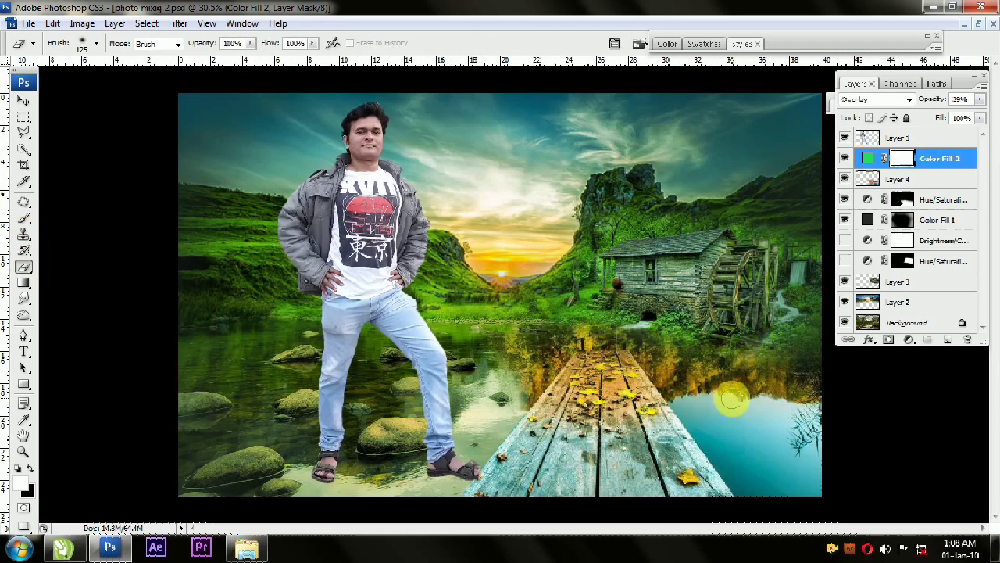
key(bracketright)
key(bracketright)
key(bracketright)
mouse_move(724, 416)
mouse_down()
mouse_move(802, 443)
mouse_move(751, 458)
mouse_move(807, 442)
mouse_move(740, 436)
mouse_move(712, 408)
mouse_move(723, 431)
mouse_move(707, 424)
mouse_move(689, 434)
mouse_move(717, 420)
mouse_move(819, 508)
mouse_move(761, 431)
mouse_move(844, 440)
mouse_move(734, 442)
mouse_move(710, 412)
mouse_move(785, 501)
mouse_move(837, 440)
mouse_move(807, 450)
mouse_move(698, 403)
mouse_move(729, 434)
mouse_move(873, 434)
mouse_move(830, 438)
mouse_move(781, 418)
mouse_move(837, 428)
mouse_move(823, 439)
mouse_move(739, 425)
mouse_move(690, 403)
mouse_move(765, 499)
mouse_move(687, 394)
mouse_move(753, 473)
mouse_move(792, 498)
mouse_move(827, 481)
mouse_up()
click(24, 100)
- Erase the blue water to the right of the pier on Layer 4, undo stray strokes and refine with a smaller eraser
click(865, 180)
click(23, 267)
key(ctrl+alt+z)
key(ctrl+alt+z)
click(24, 267)
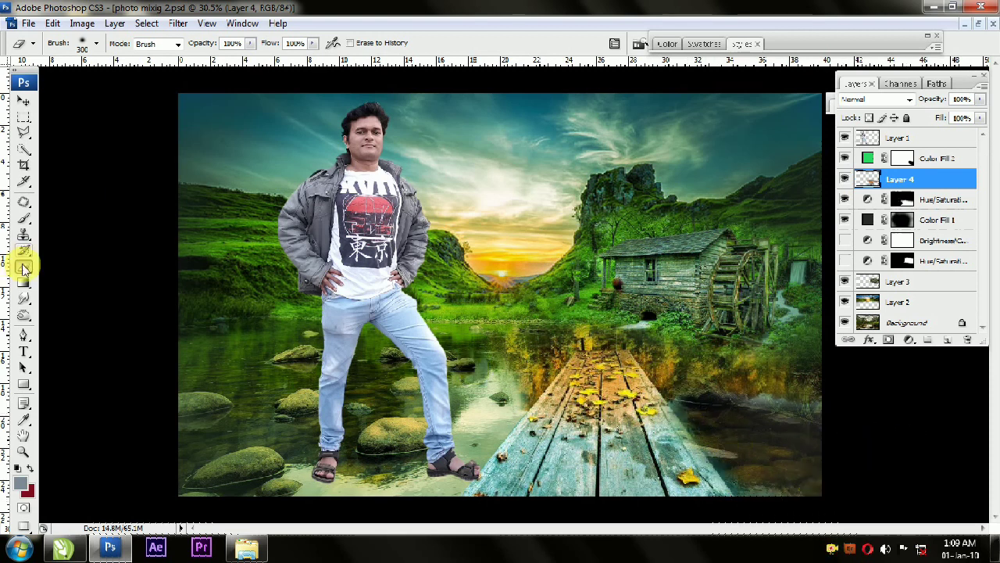
key(bracketleft)
key(bracketleft)
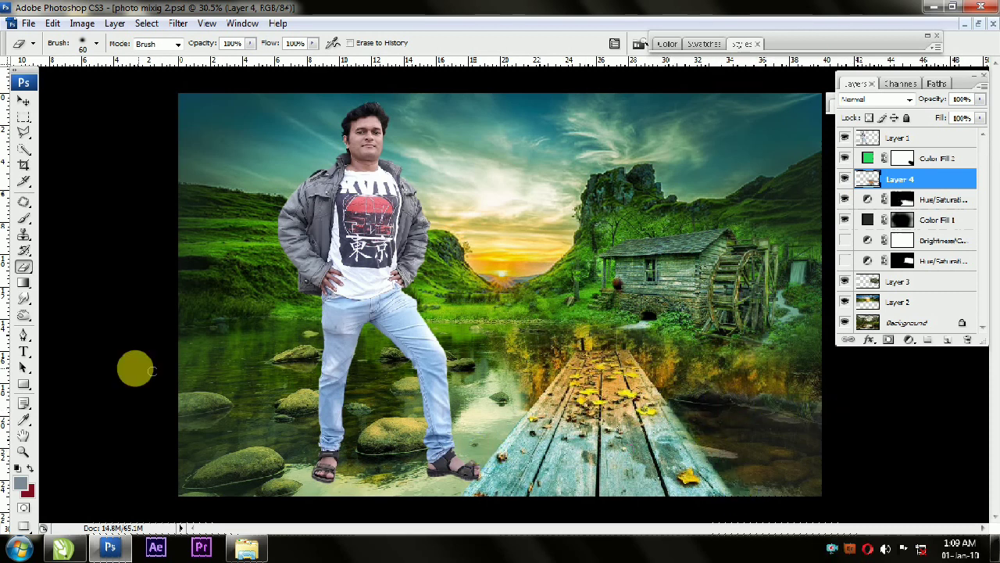
- Collapse the layer list to check the whole composite and nudge the man slightly downward
click(19, 105)
click(528, 453)
click(896, 452)
click(974, 76)
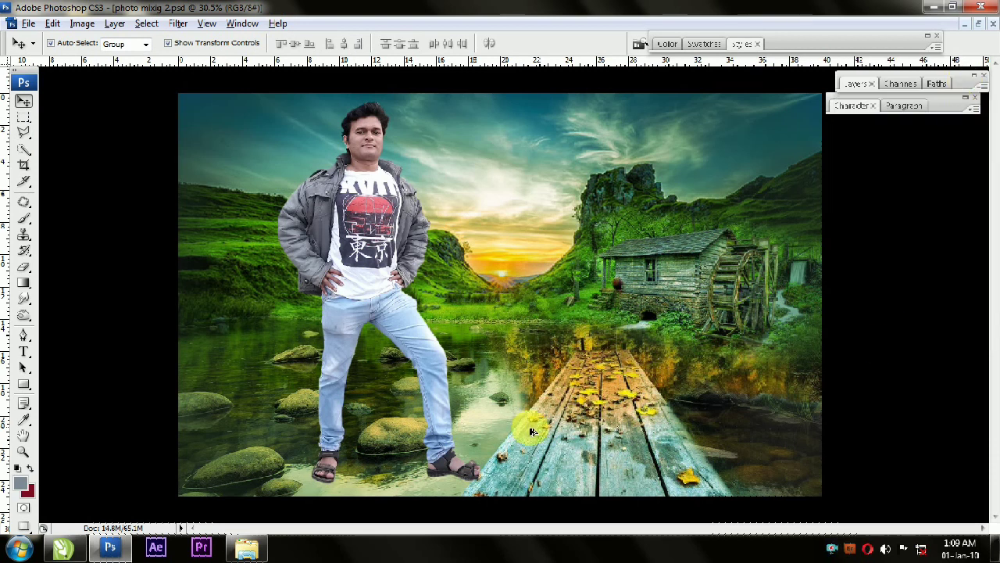
scroll(529, 431, down, 3)
scroll(508, 158, up, 3)
drag(444, 401, 426, 373)
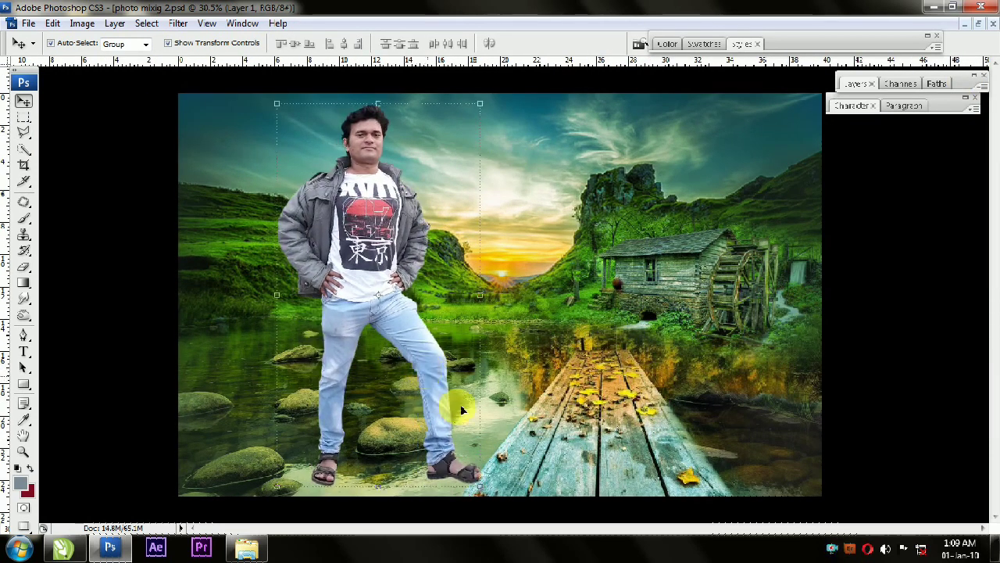
- Send the pier layer, Layer 4, behind the other images, directly above the background, after comparing it at the front of the stack
click(857, 84)
click(880, 182)
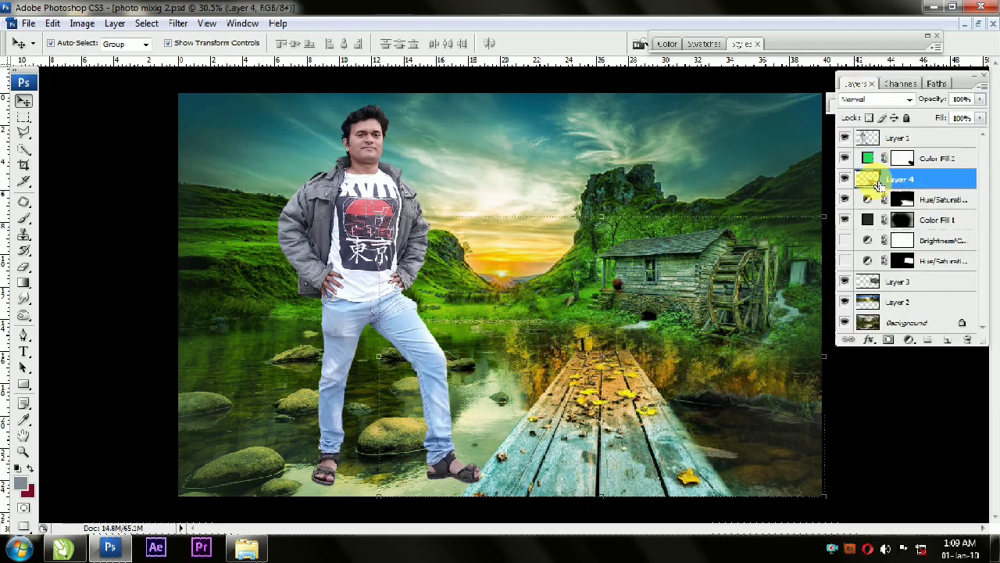
key(ctrl+shift+bracketleft)
key(ctrl+shift+bracketright)
key(ctrl+shift+bracketleft)
key(ctrl+shift+bracketright)
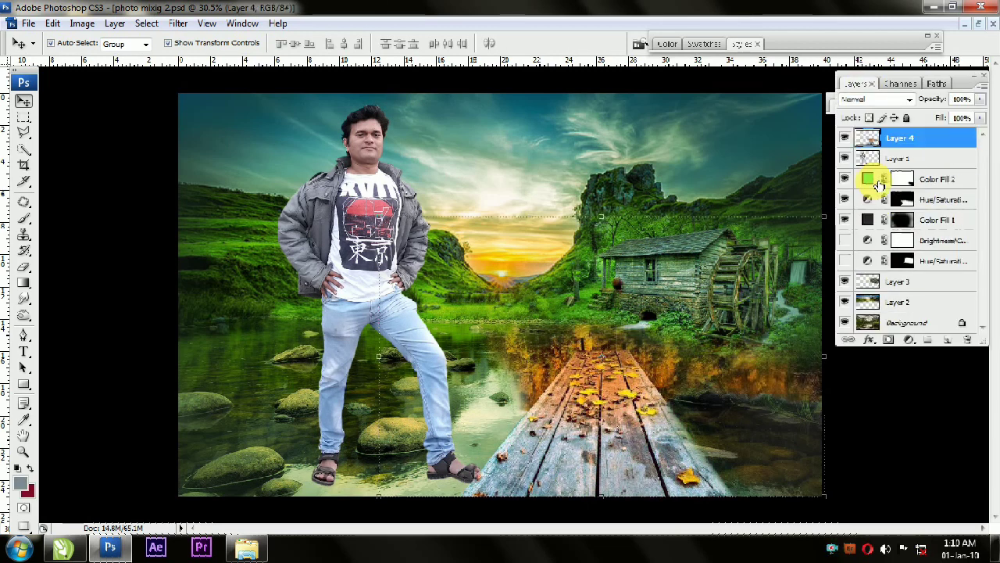
key(ctrl+shift+bracketleft)
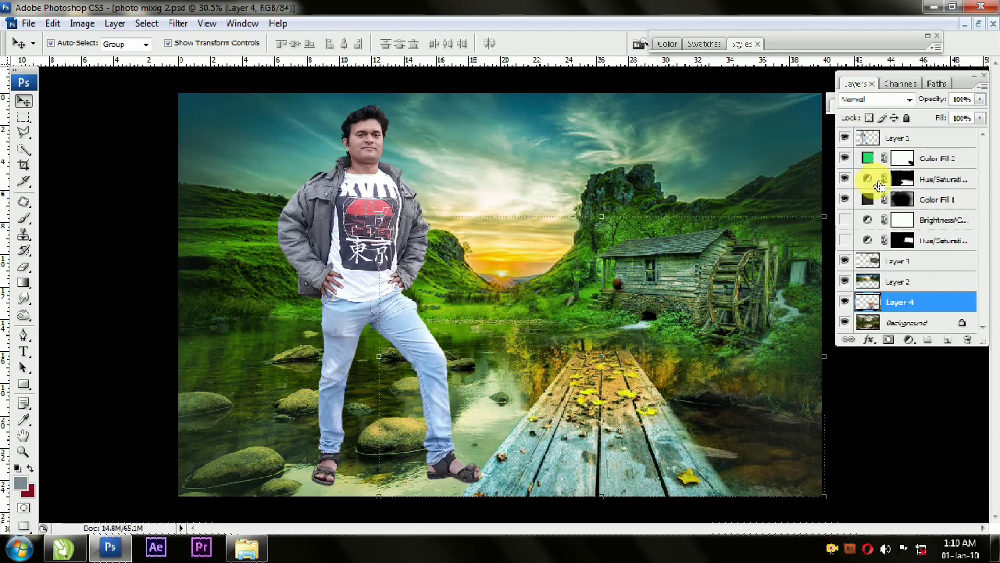
click(893, 485)
click(586, 482)
click(866, 440)
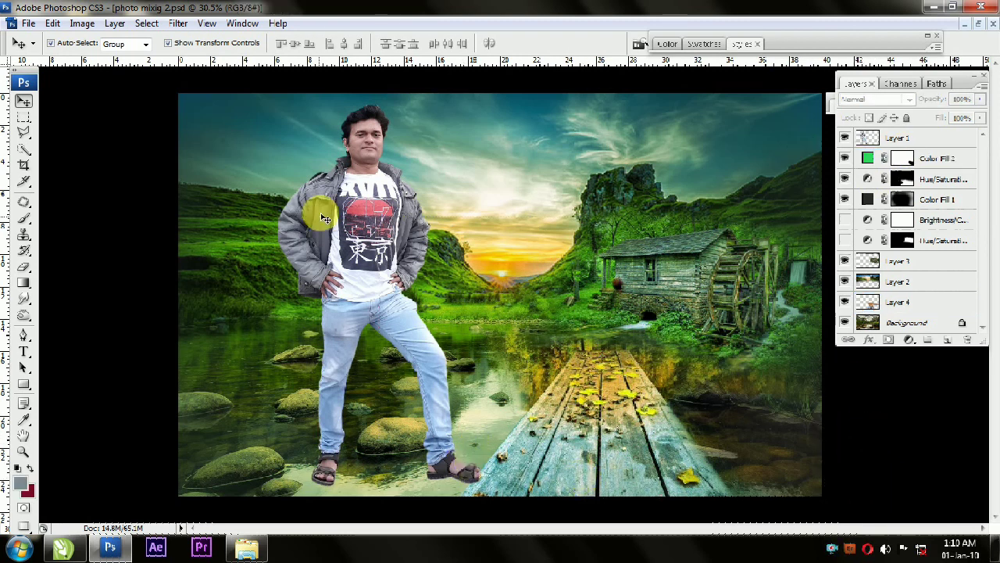
- Add a layer mask in the shape of the man's silhouette to Layer 1 and make the layer's image active for painting
click(321, 247)
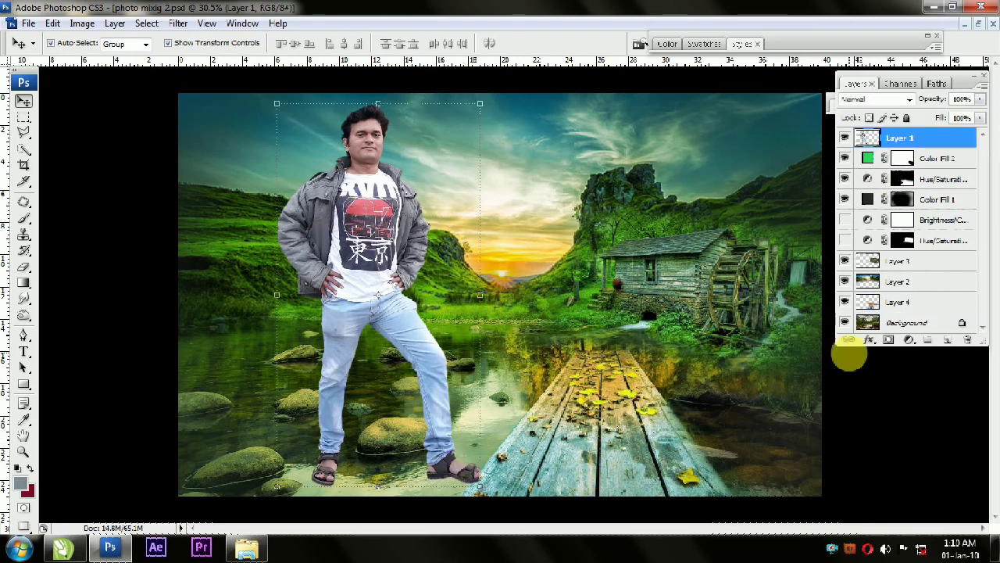
click(888, 340)
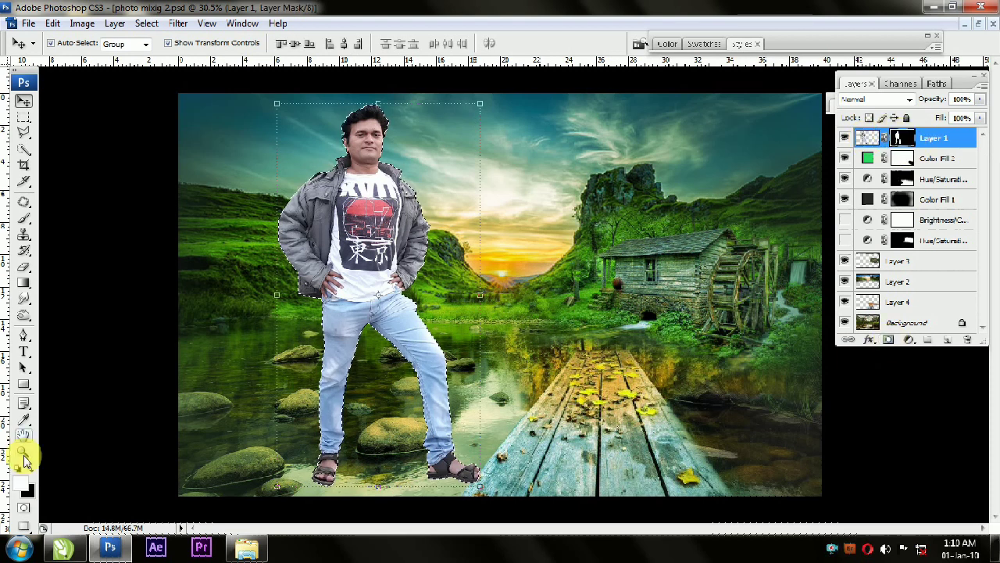
click(22, 221)
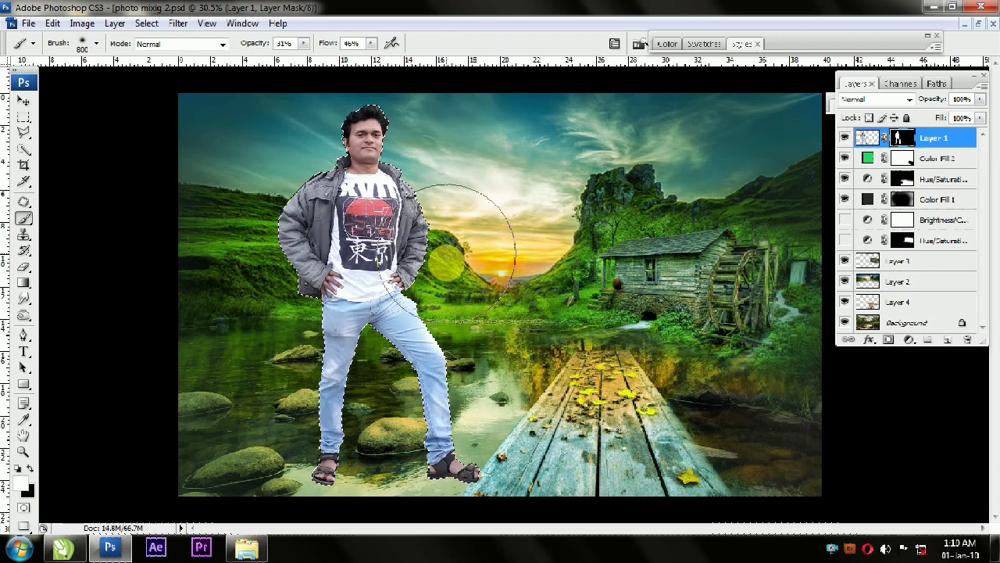
click(27, 490)
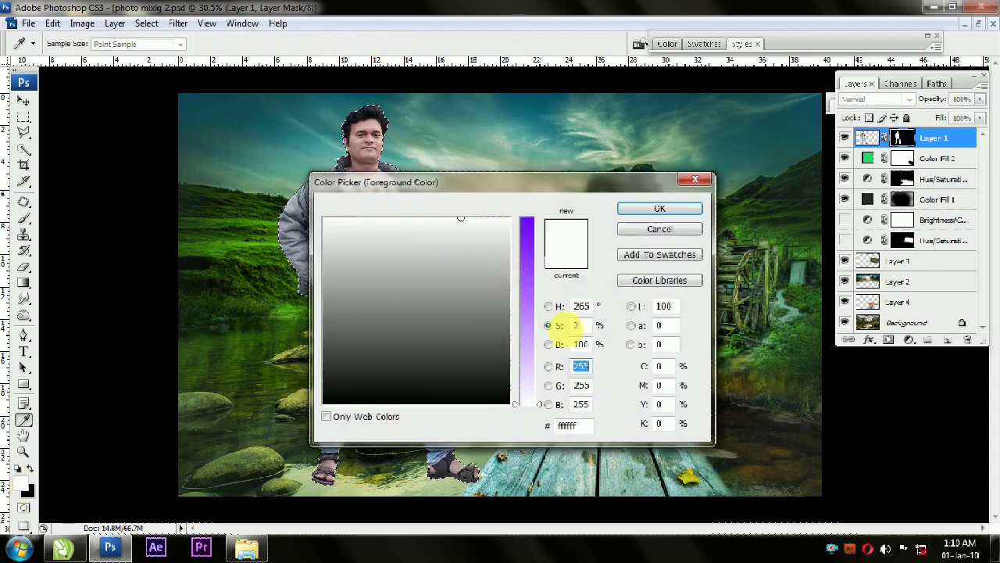
click(353, 221)
click(660, 208)
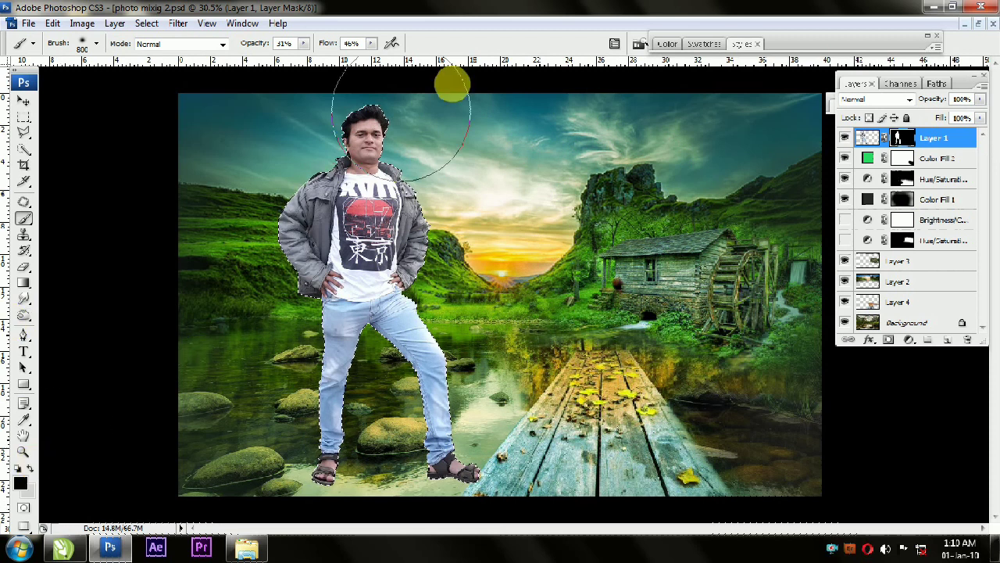
click(874, 139)
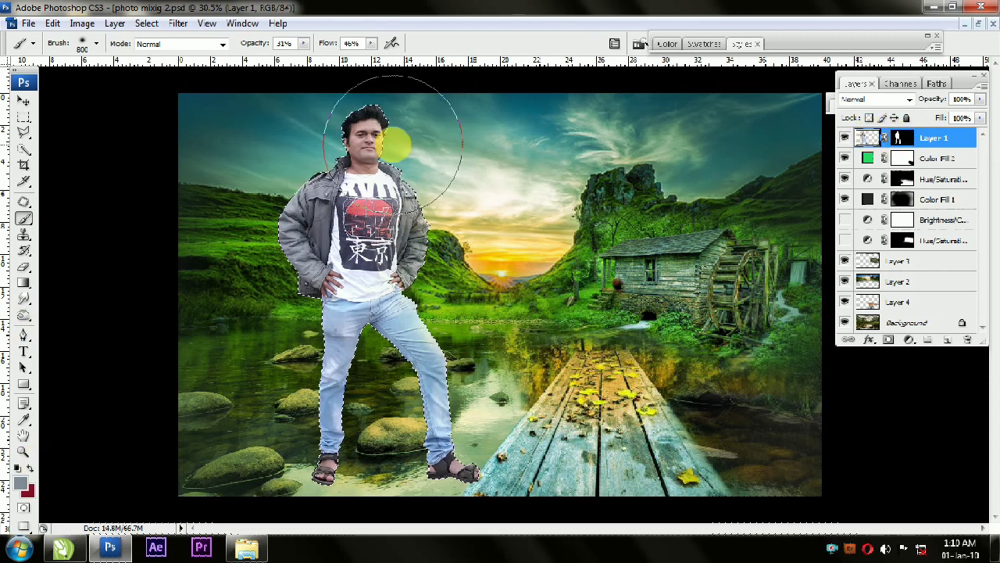
- Undo a trial brush stroke on the man and set the foreground color to orange ff9018
scroll(375, 115, up, 3)
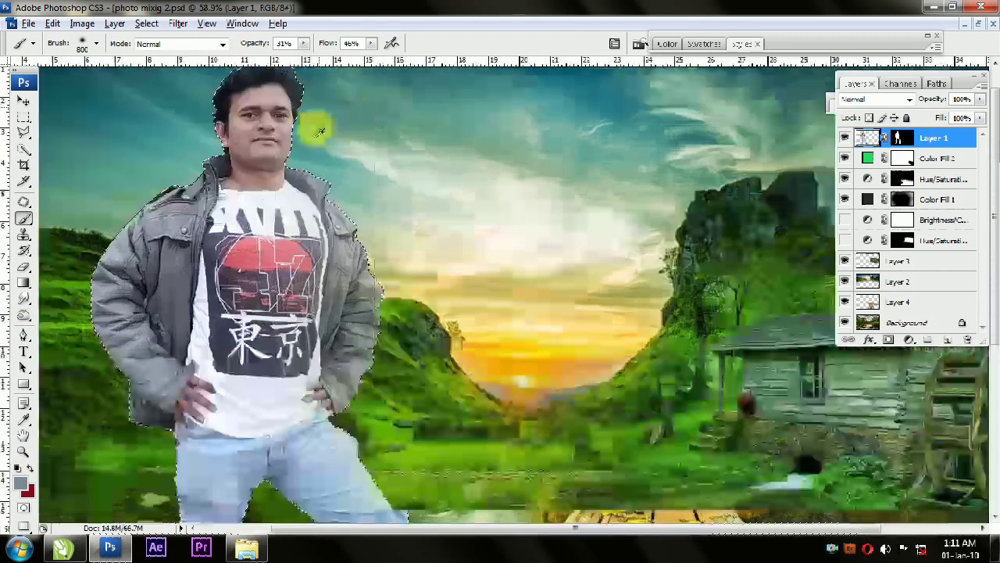
click(30, 468)
click(368, 261)
key(ctrl+z)
click(20, 483)
click(346, 219)
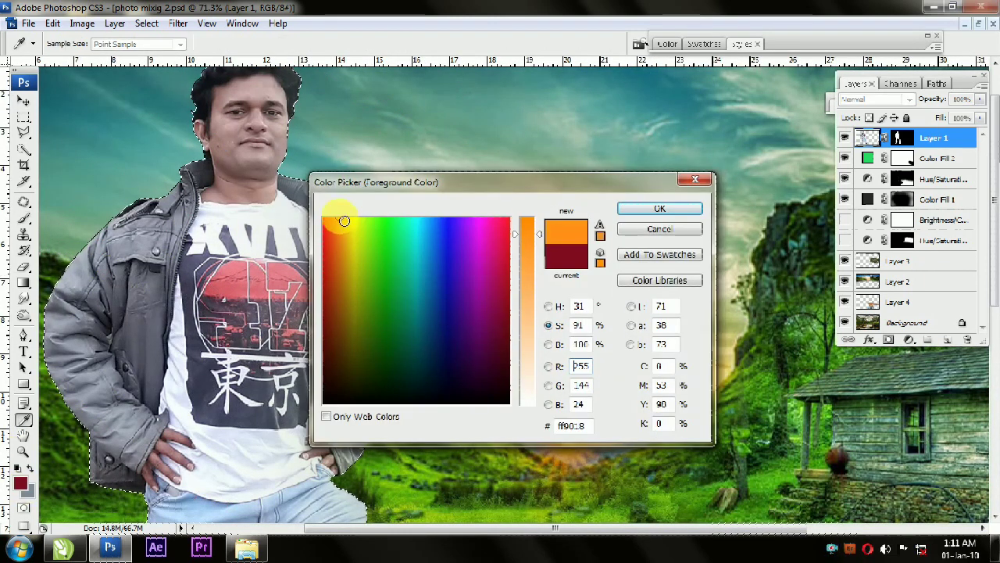
key(Return)
- Brush soft orange light onto the sunset-facing edges of the man's jacket and jeans with a 250 px brush at 31% opacity
key(bracketleft)
key(bracketleft)
key(bracketleft)
click(320, 165)
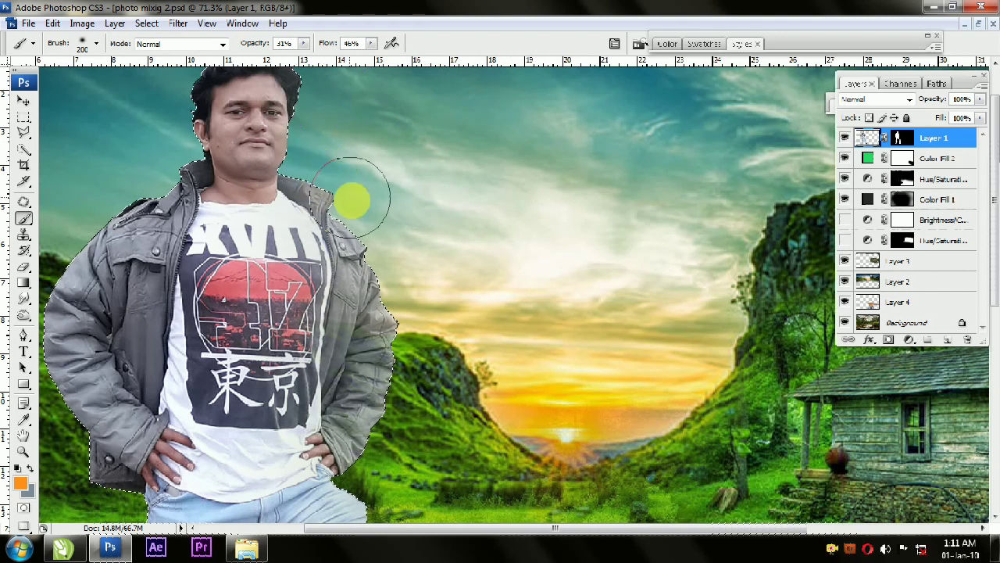
key(bracketright)
key(bracketright)
key(bracketright)
key(bracketright)
drag(407, 255, 504, 467)
scroll(406, 411, down, 4)
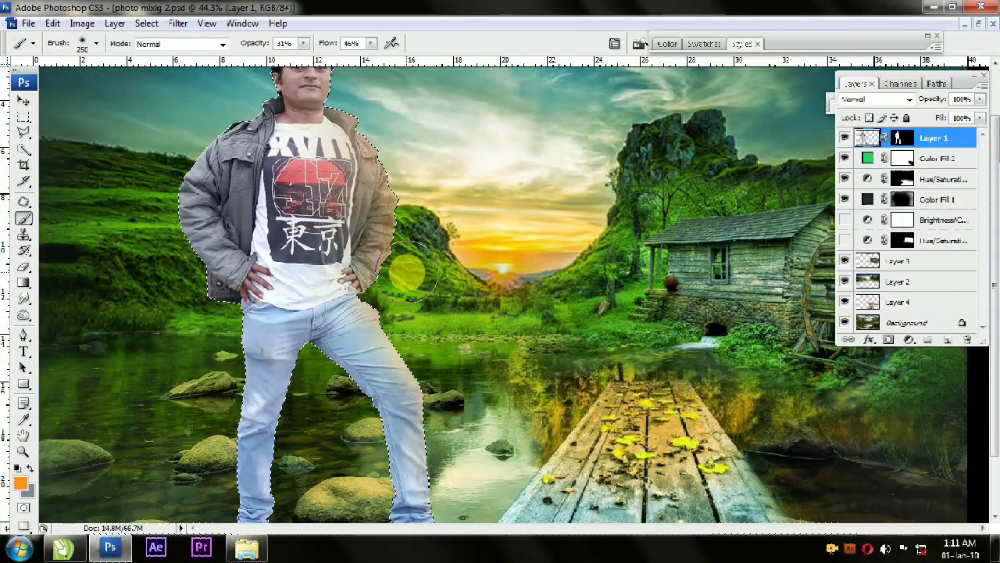
scroll(453, 215, up, 3)
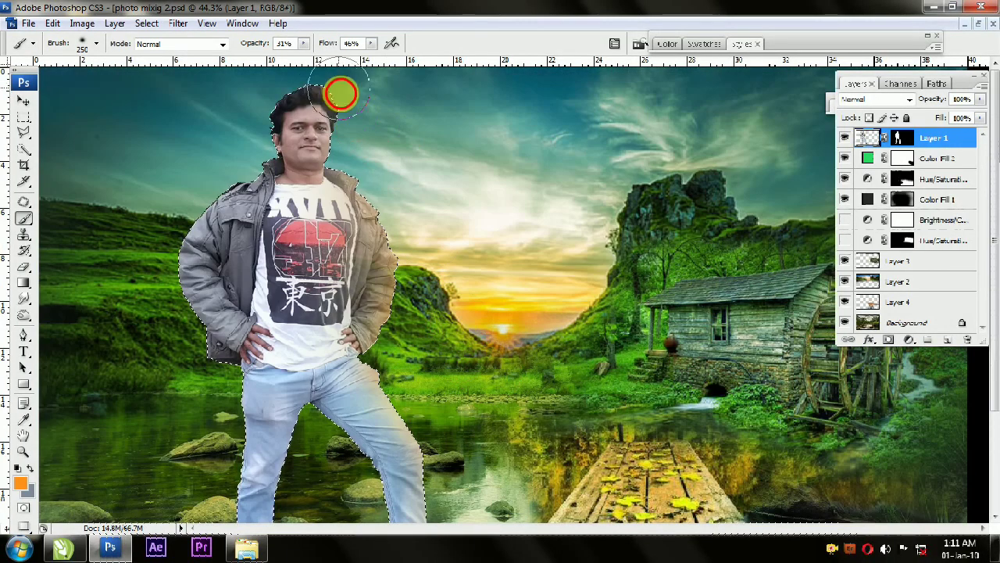
scroll(397, 242, down, 2)
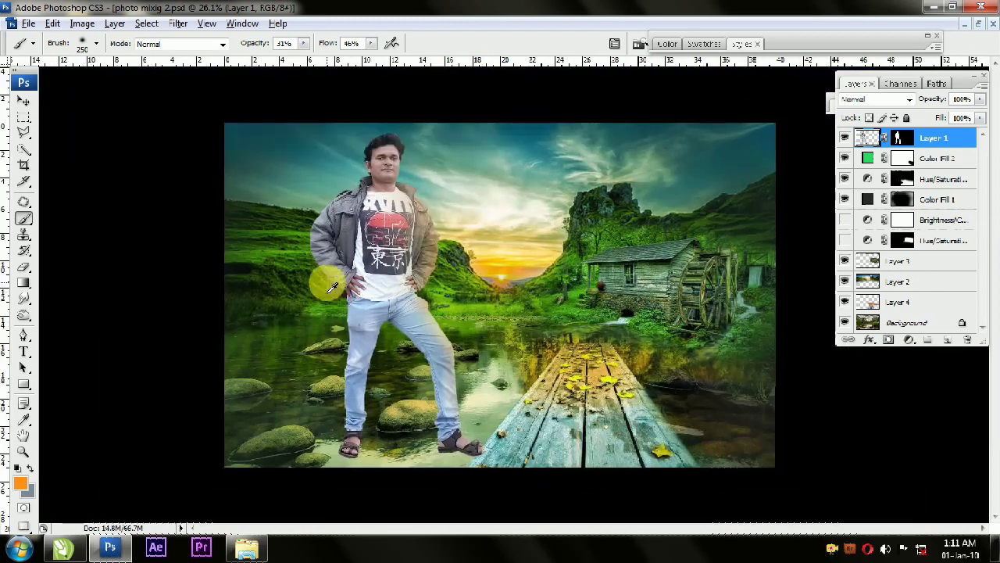
key(v)
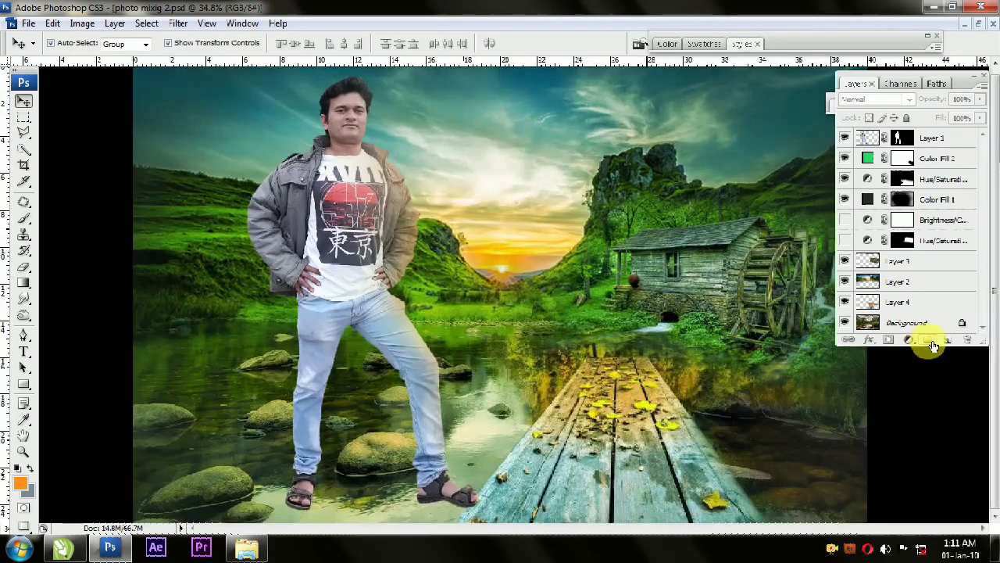
- Add an orange solid color fill layer over the whole composite, blended as Overlay at 54% opacity
click(909, 340)
click(891, 55)
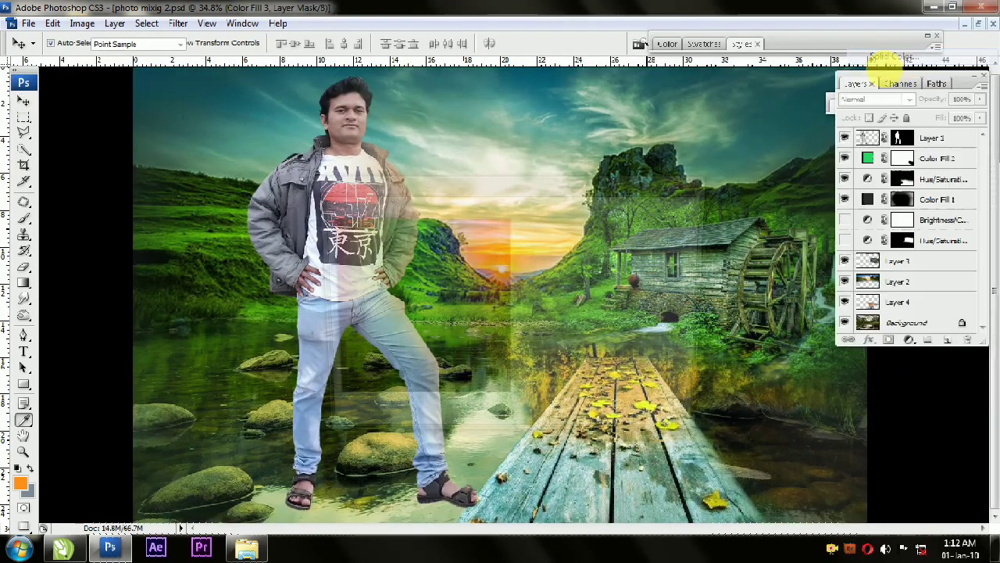
click(622, 212)
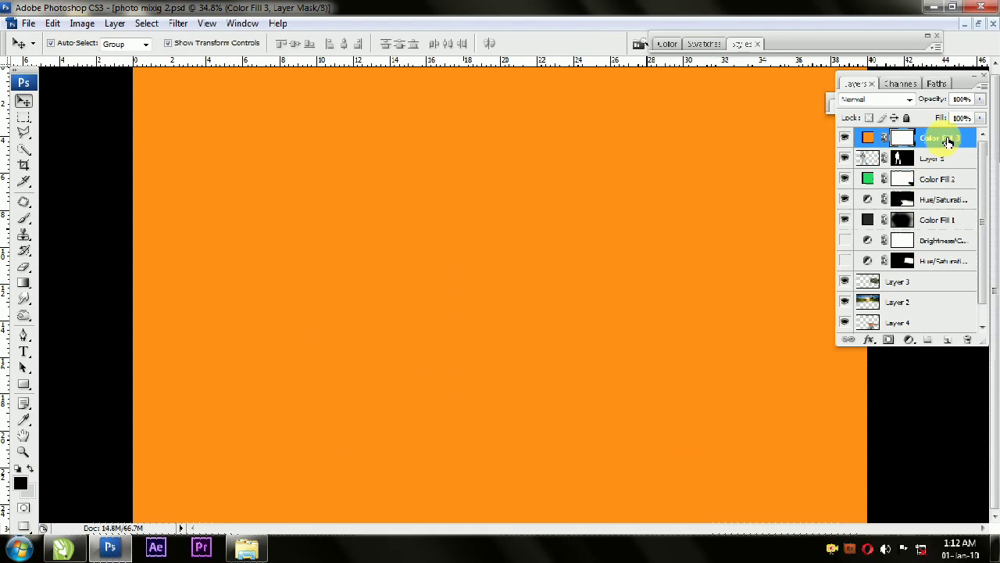
click(875, 100)
click(892, 287)
drag(981, 102, 963, 121)
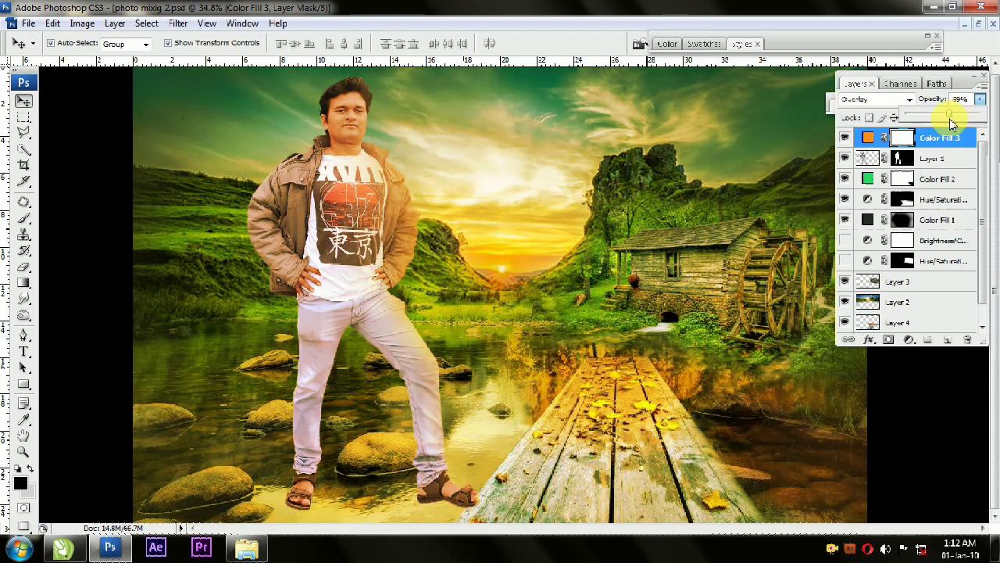
key(ctrl+minus)
key(ctrl+0)
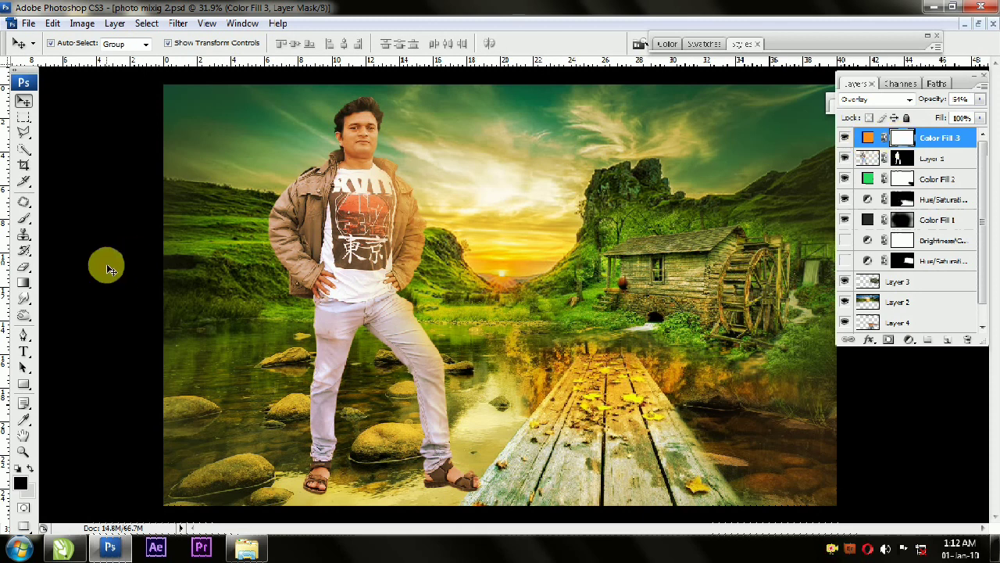
- Mask the orange fill partly off the man's face, jacket and legs with a 250 px black brush at 47% opacity and 71% flow
click(23, 219)
drag(287, 109, 436, 195)
click(304, 44)
click(340, 67)
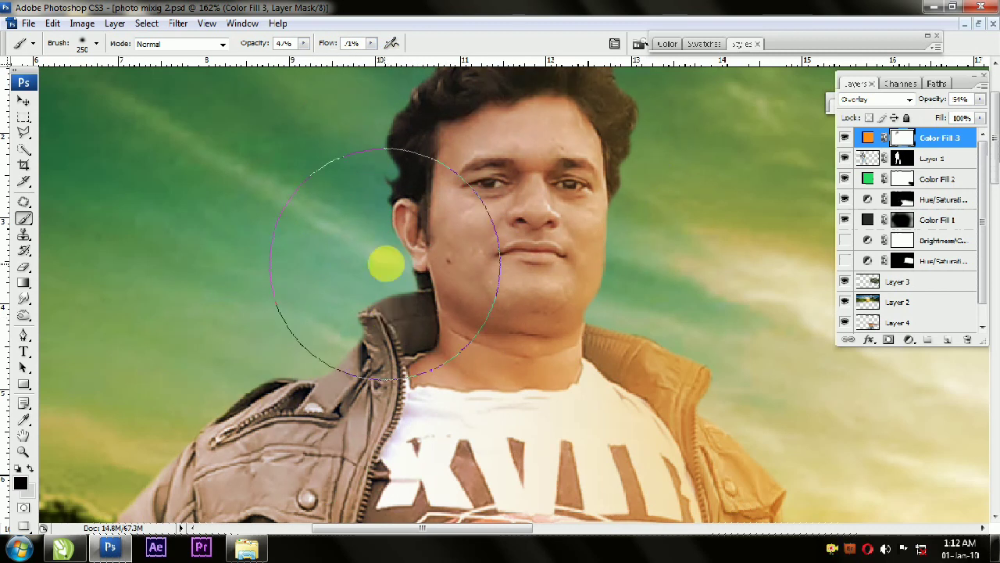
drag(367, 368, 458, 174)
scroll(289, 212, down, 5)
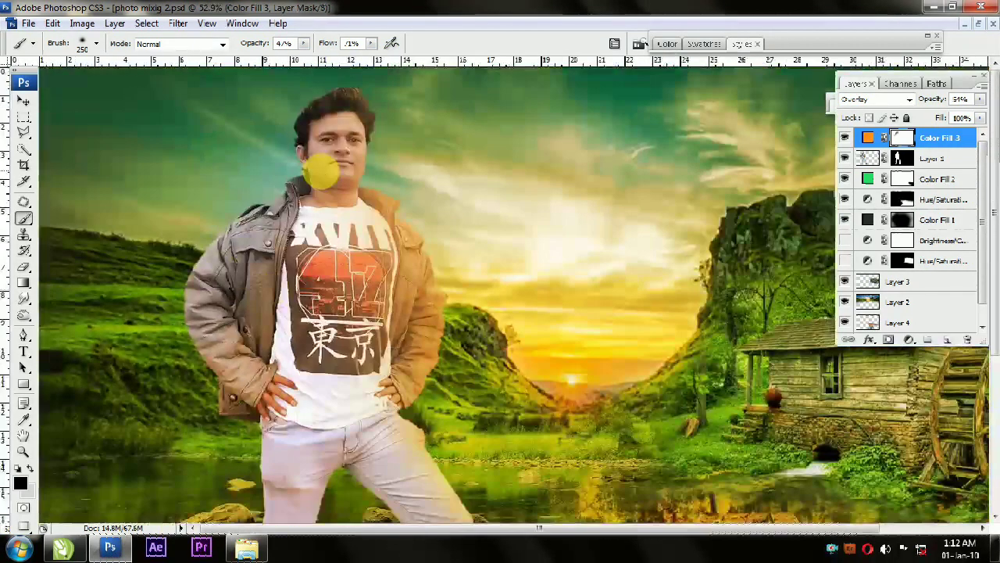
scroll(235, 282, down, 3)
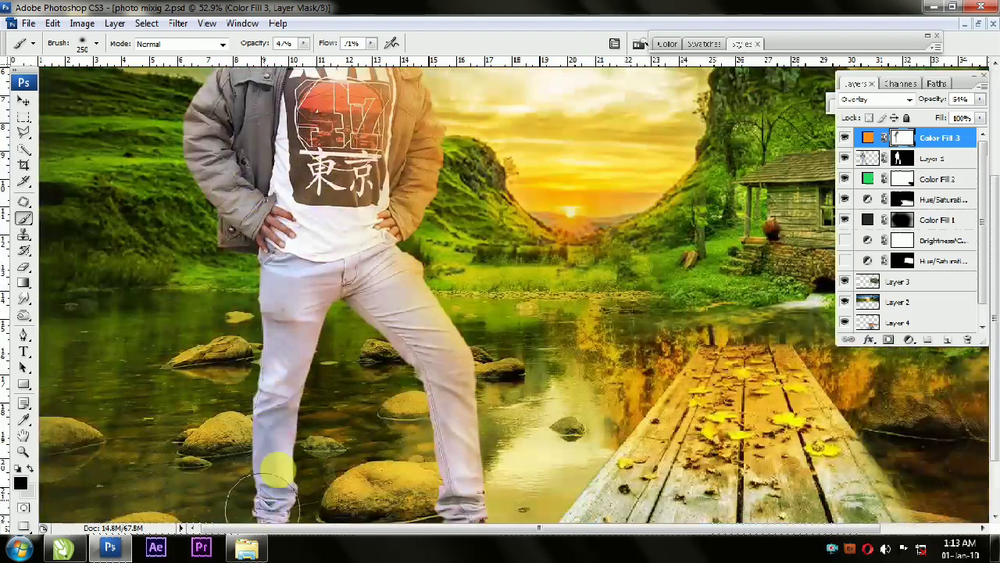
scroll(305, 321, down, 2)
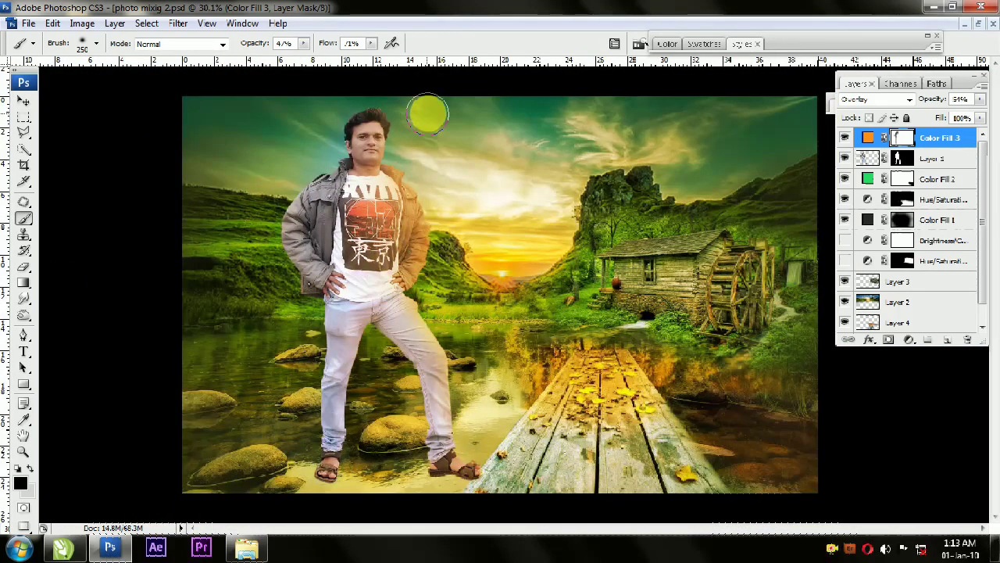
- Brighten the highlights of the man's layer, Layer 1, with a Levels adjustment
click(24, 100)
click(80, 205)
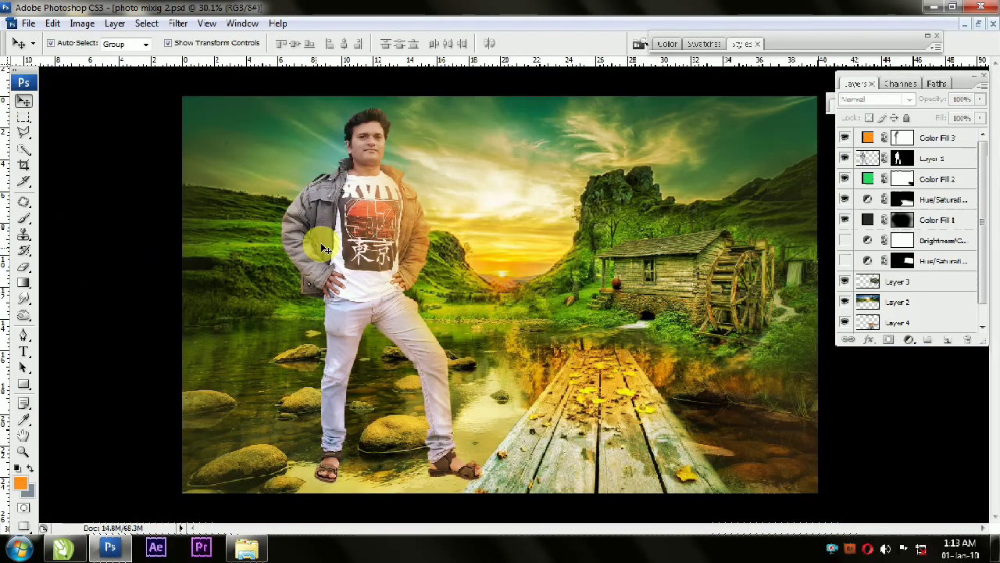
click(322, 247)
click(876, 161)
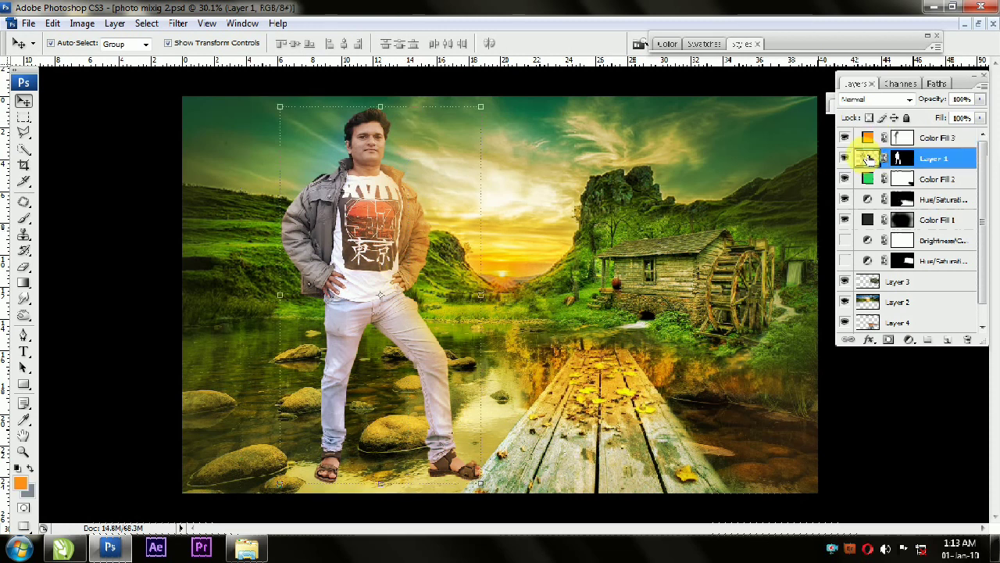
key(ctrl+l)
drag(816, 373, 802, 375)
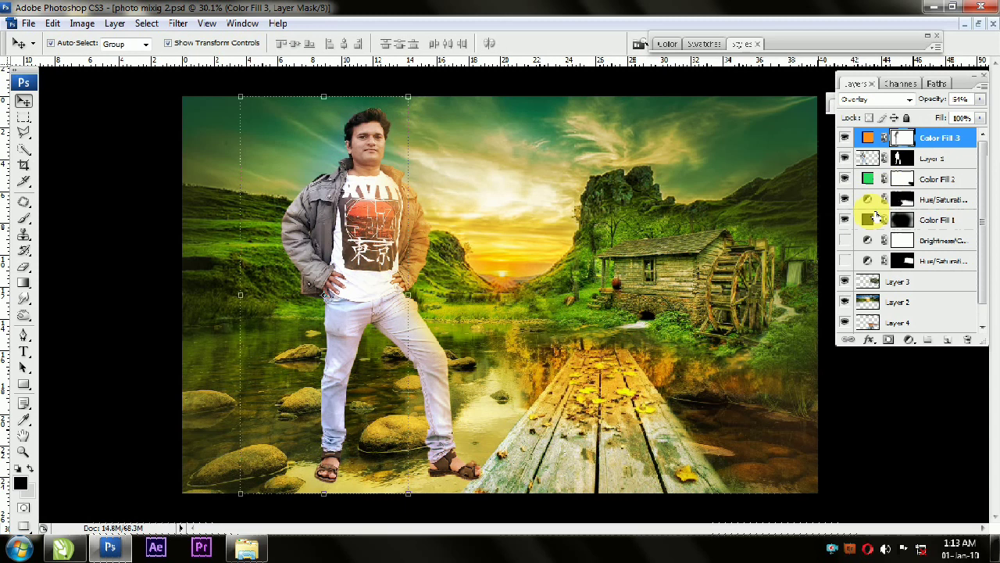
- Duplicate the man's layer and transform the copy to about 40.7% height, skewed 37° away from the sunset from his feet
click(871, 162)
key(ctrl+j)
drag(381, 108, 265, 333)
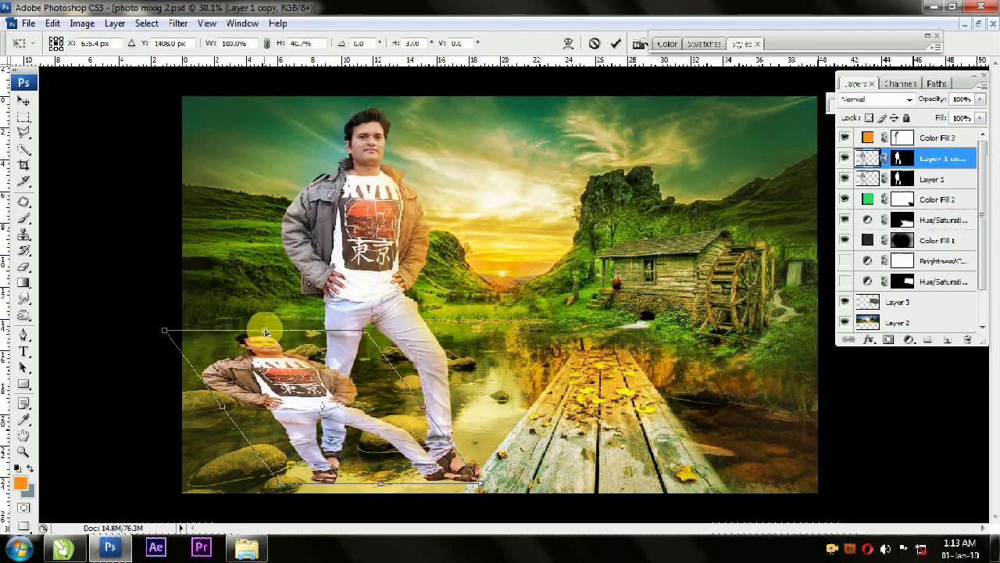
double_click(269, 362)
- Turn the skewed copy of the man solid black by setting its Hue/Saturation lightness to -100
key(ctrl+u)
drag(159, 267, 84, 270)
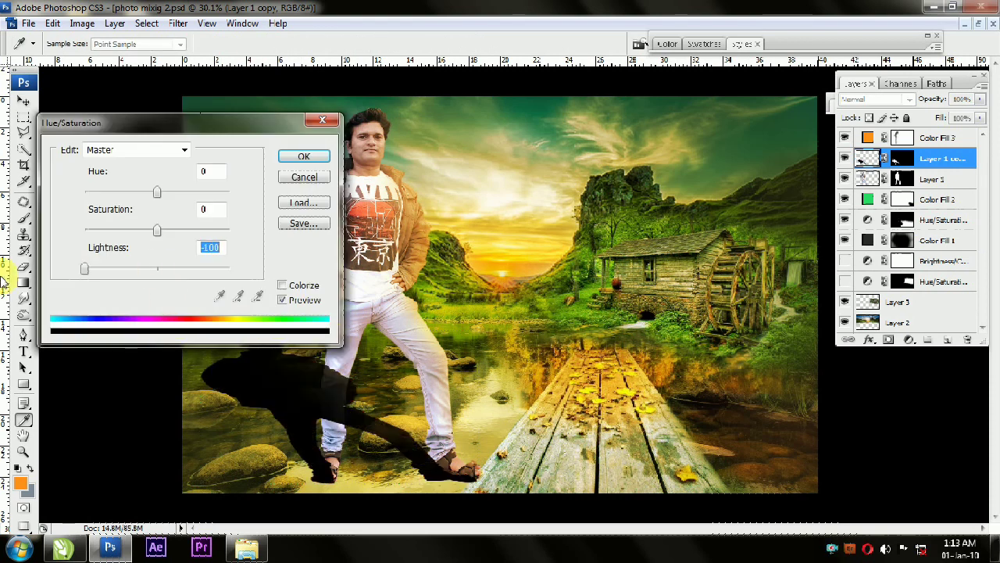
click(304, 156)
- Soften the black shadow copy with a Gaussian Blur of 17.6 pixels
click(179, 22)
mouse_move(332, 196)
click(391, 227)
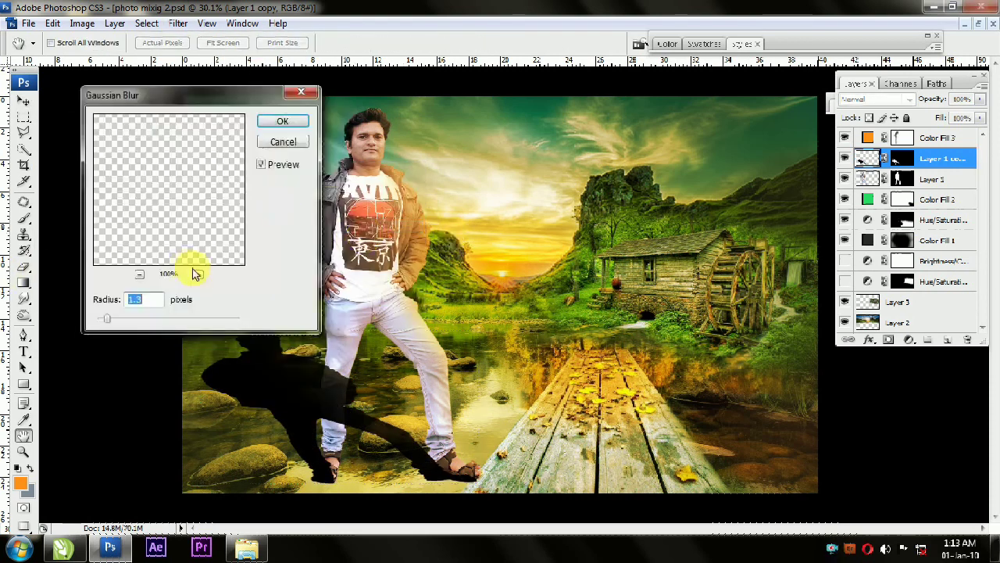
mouse_move(154, 323)
mouse_down()
mouse_move(169, 324)
mouse_move(160, 324)
mouse_up()
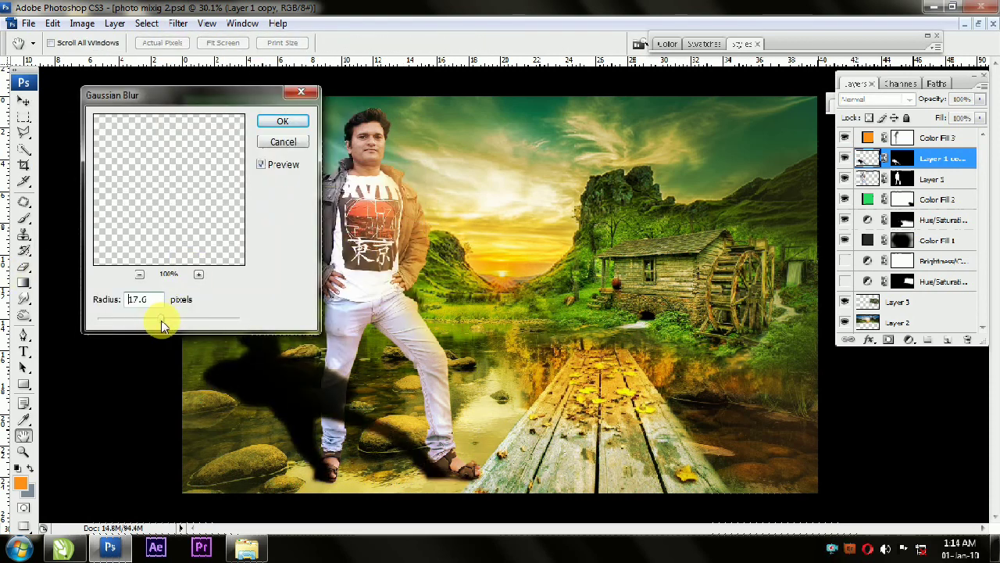
key(Return)
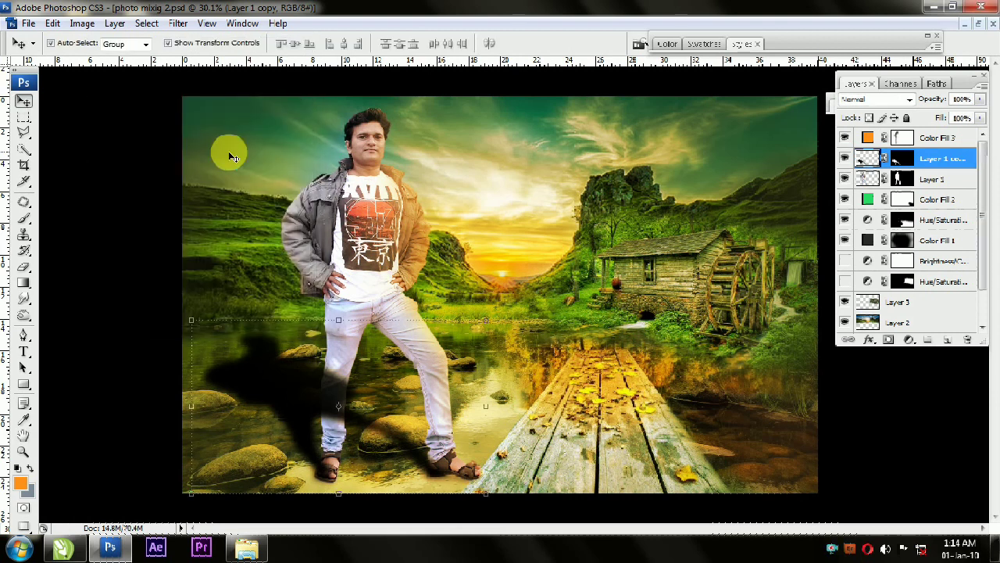
- Try several opacity values on the shadow layer and set it to 66%
key(9)
key(1)
key(9)
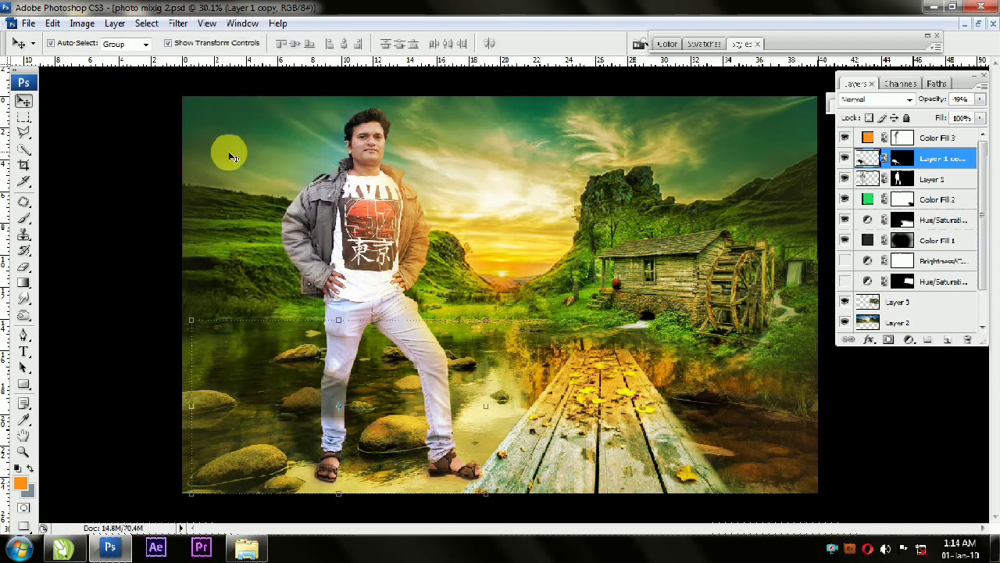
key(3)
key(6)
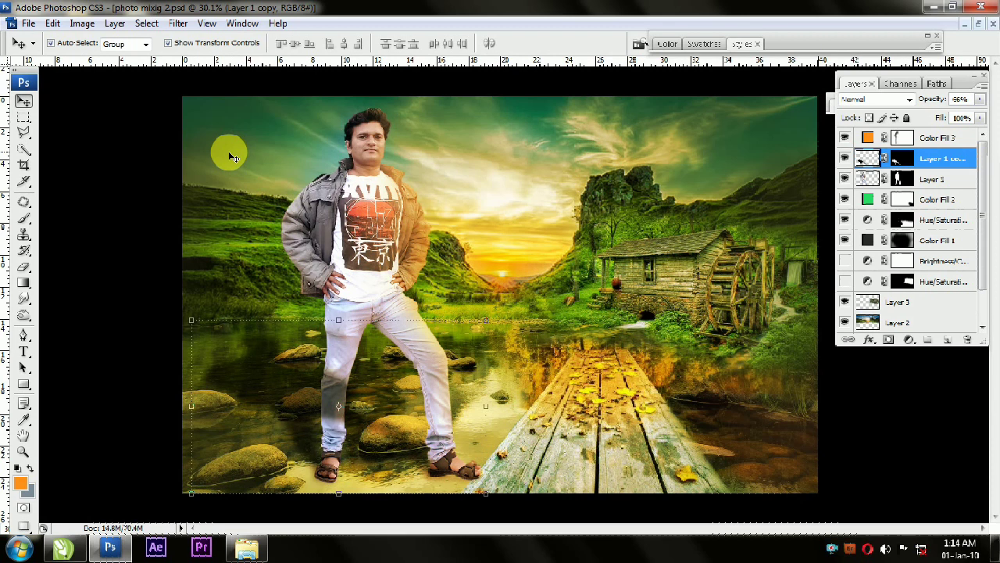
- Move the shadow layer beneath the man's layer, and collapse the floating palettes to clear the view of the composite
drag(937, 162, 945, 187)
click(157, 209)
scroll(383, 142, up, 2)
scroll(382, 141, down, 1)
double_click(973, 82)
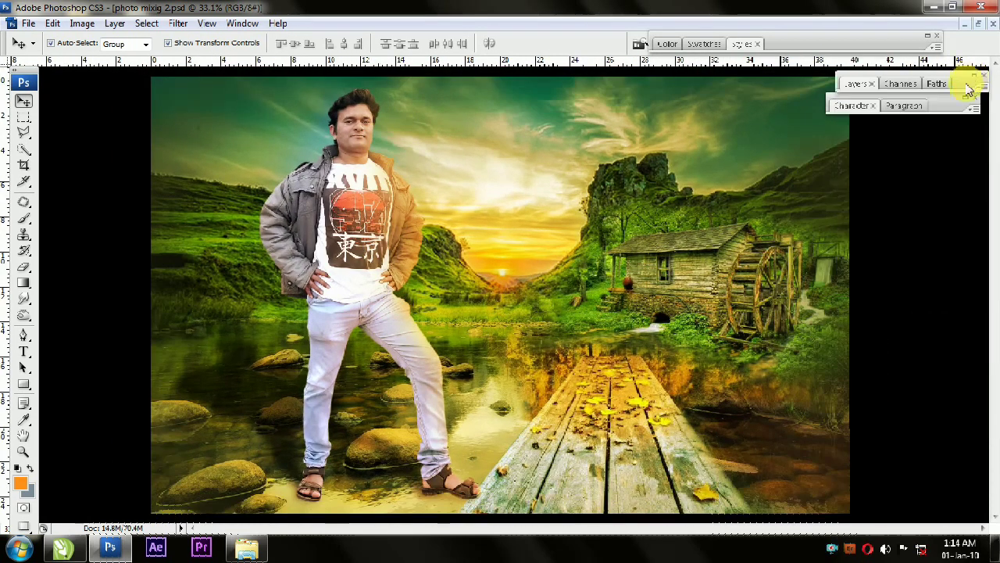
drag(946, 106, 965, 111)
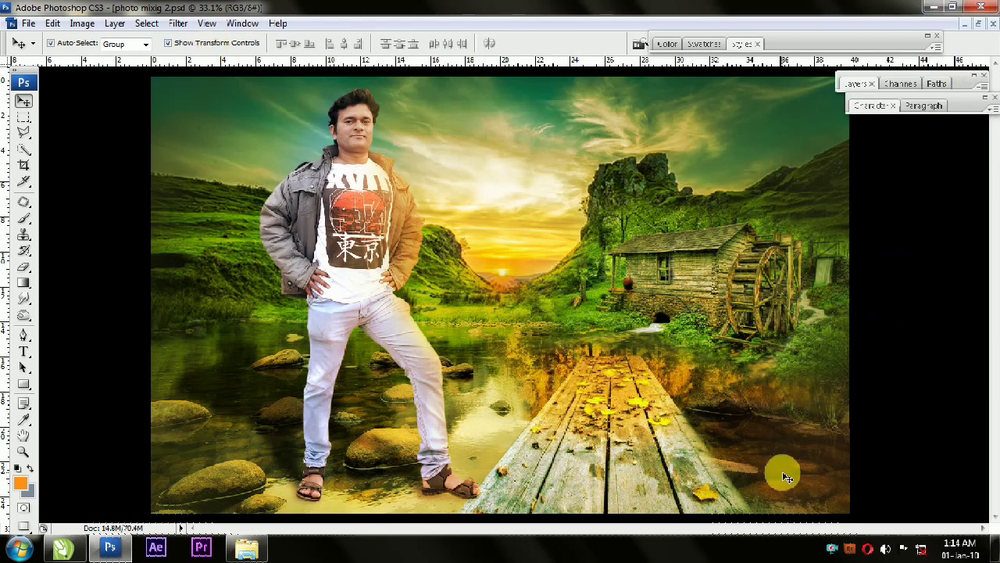
scroll(599, 361, down, 1)
- Smudge the top of the man's hair on Layer 1 at 100% strength with an 8-pixel brush
scroll(371, 120, up, 8)
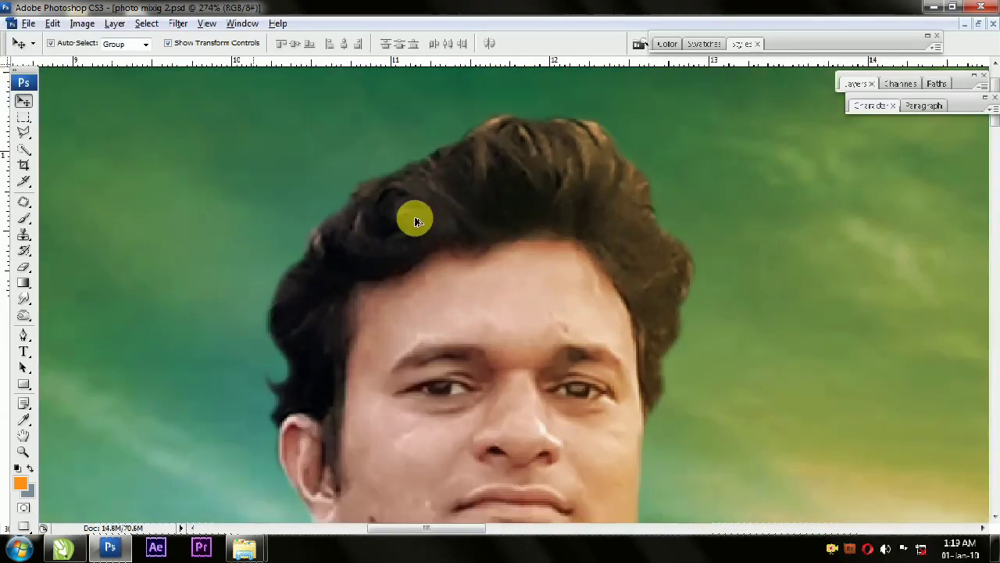
click(852, 84)
scroll(898, 288, down, 2)
scroll(898, 289, up, 2)
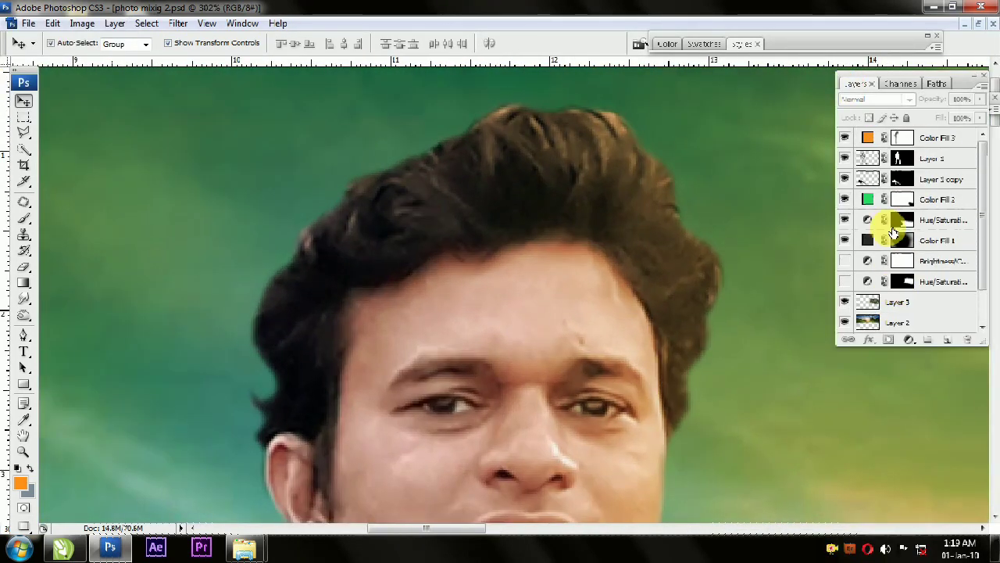
click(870, 159)
click(23, 300)
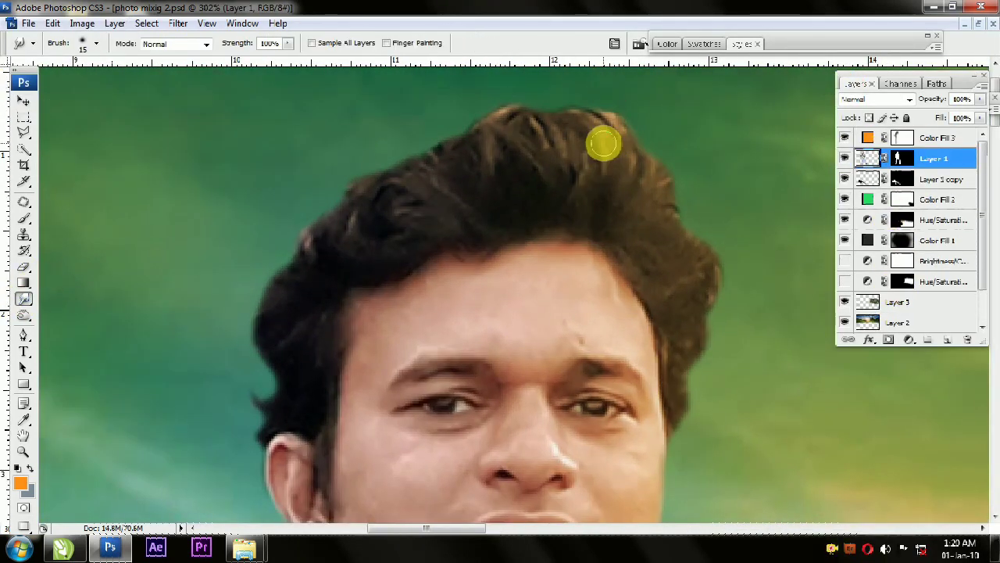
scroll(446, 324, down, 3)
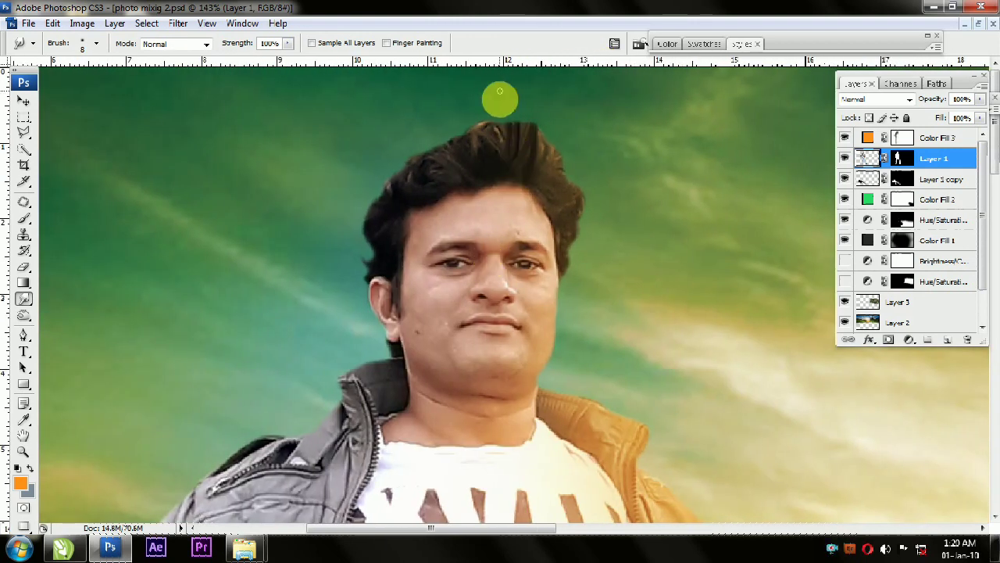
drag(493, 141, 453, 126)
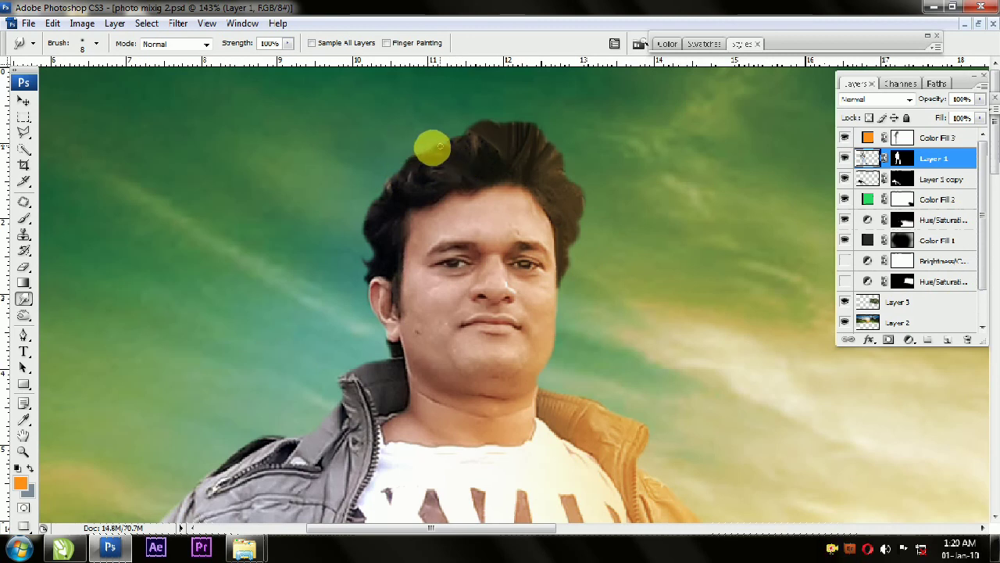
- Smudge finer strands through the top and front of the man's hair with a 3-pixel brush
scroll(440, 146, up, 4)
key(bracketleft)
key(bracketleft)
key(bracketleft)
key(bracketleft)
key(bracketleft)
drag(464, 210, 516, 249)
drag(378, 179, 447, 256)
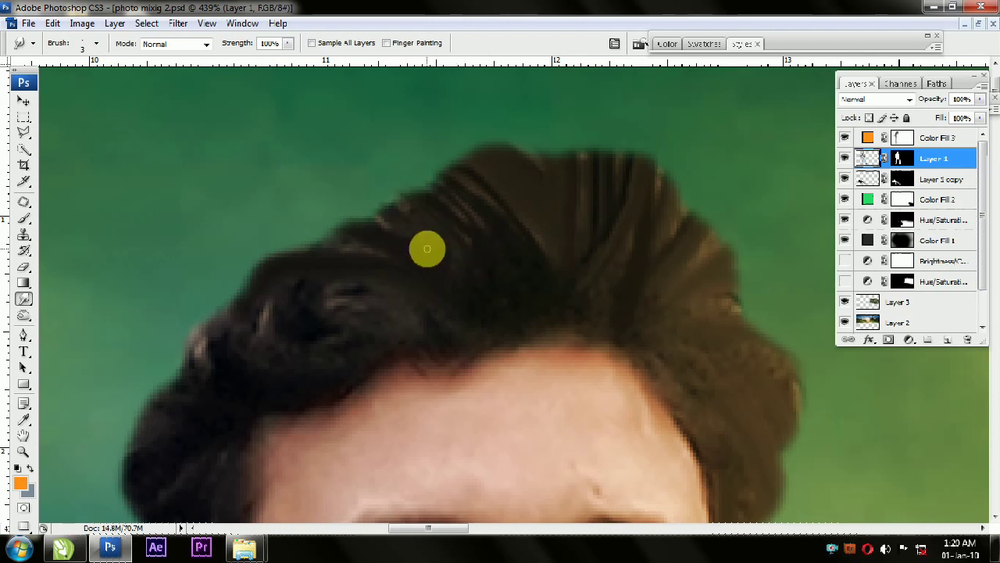
- Smudge the curls on the left side of the man's hair into smooth, combed strands
mouse_move(303, 304)
mouse_down()
mouse_move(366, 292)
mouse_move(438, 301)
mouse_up()
drag(272, 324, 436, 312)
drag(292, 309, 438, 299)
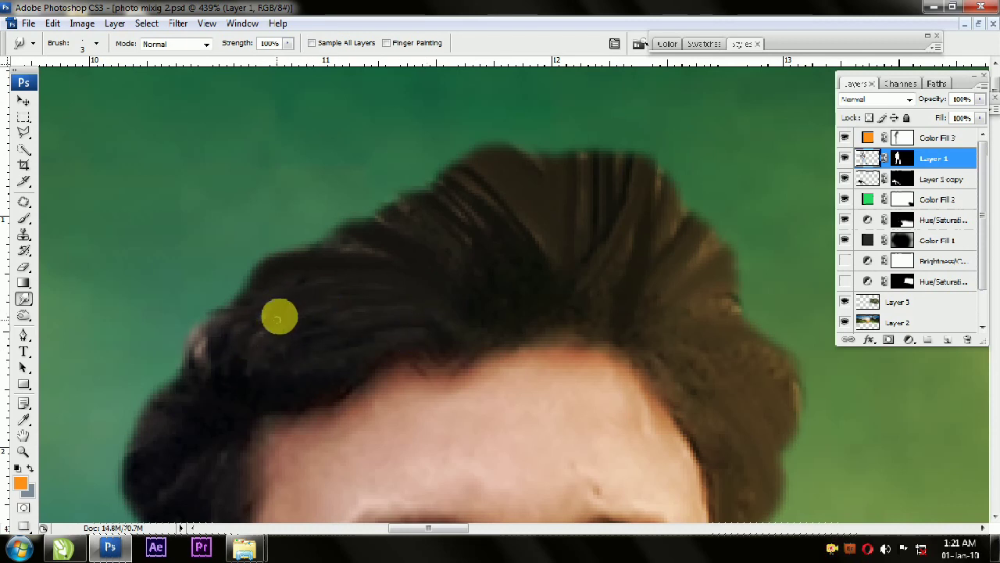
drag(252, 362, 211, 388)
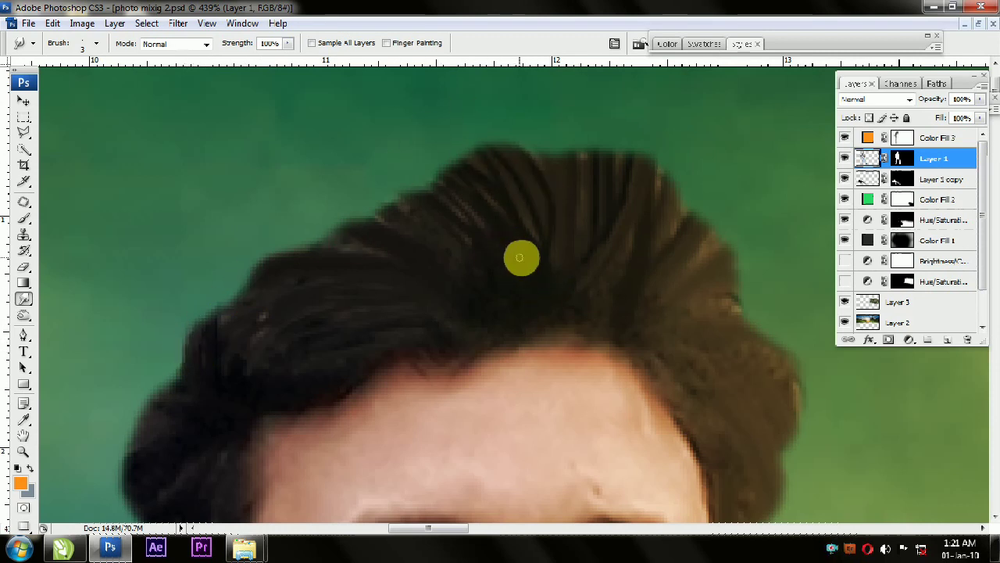
- Smudge more fine strands into the hair above the middle of the man's forehead
drag(515, 274, 582, 224)
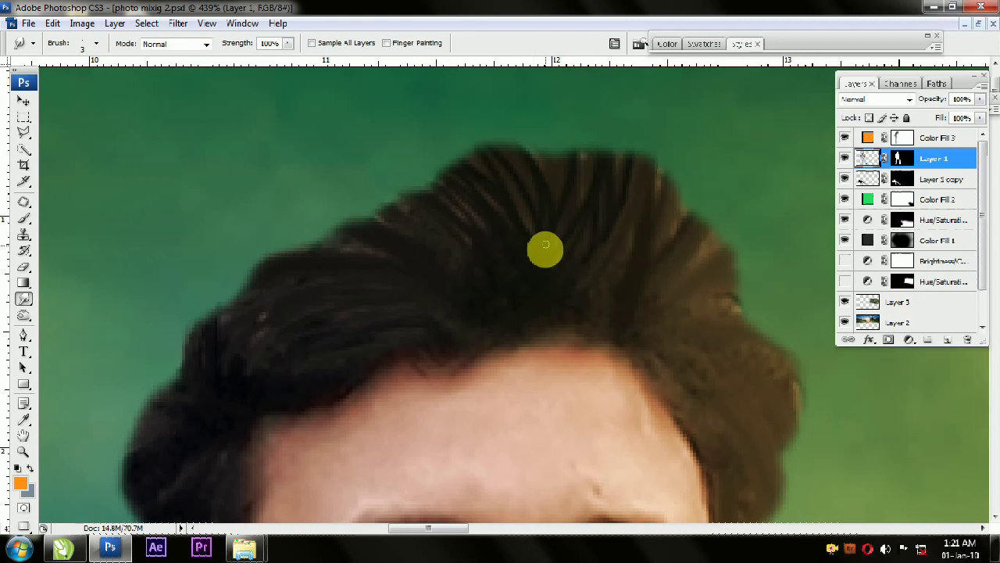
drag(549, 266, 557, 240)
drag(553, 182, 529, 218)
scroll(455, 178, down, 8)
scroll(508, 149, up, 2)
scroll(513, 164, down, 3)
scroll(511, 165, down, 5)
scroll(313, 211, up, 2)
scroll(266, 83, up, 5)
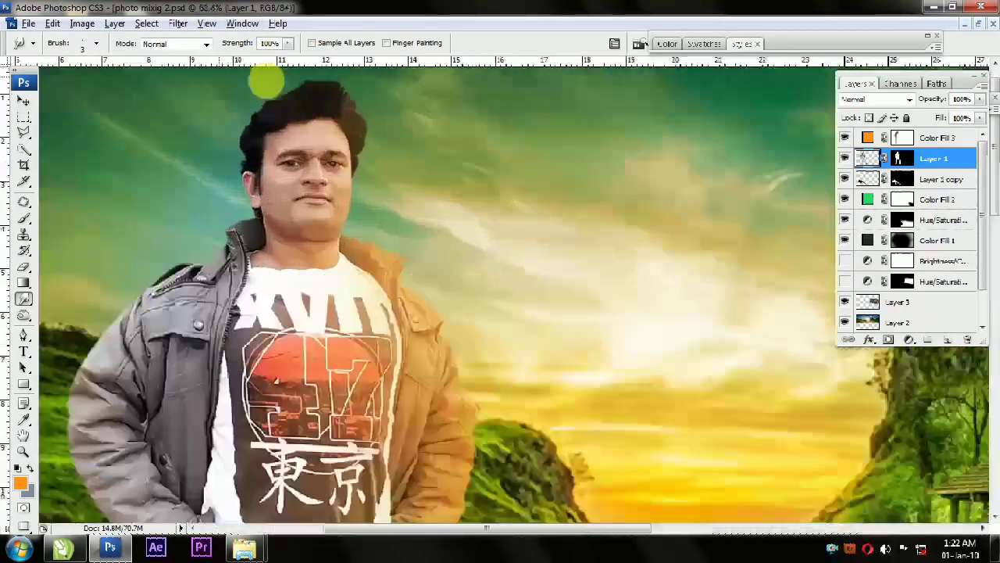
- Try painting black over the hair on the orange Color Fill 3 mask with a 70-pixel brush at 47% opacity
click(903, 139)
click(25, 220)
key(bracketleft)
key(bracketleft)
key(bracketleft)
key(bracketleft)
key(bracketleft)
key(bracketleft)
key(bracketleft)
key(bracketleft)
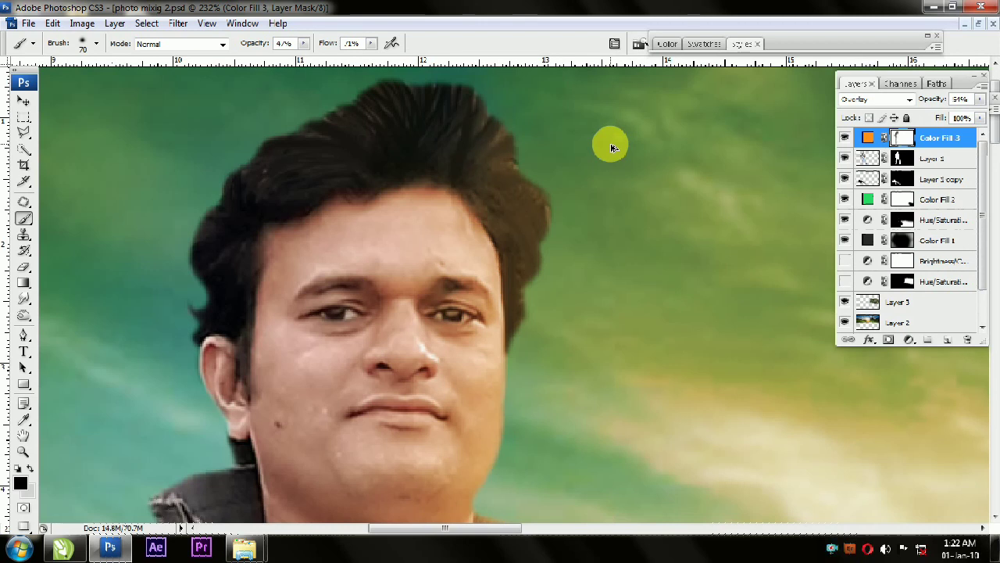
key(ctrl+z)
click(900, 140)
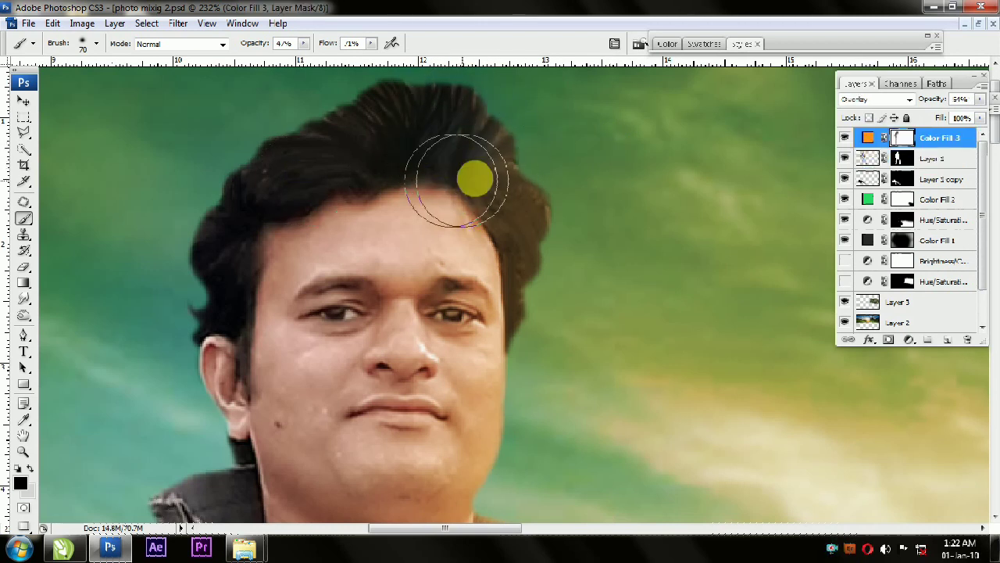
scroll(377, 268, down, 6)
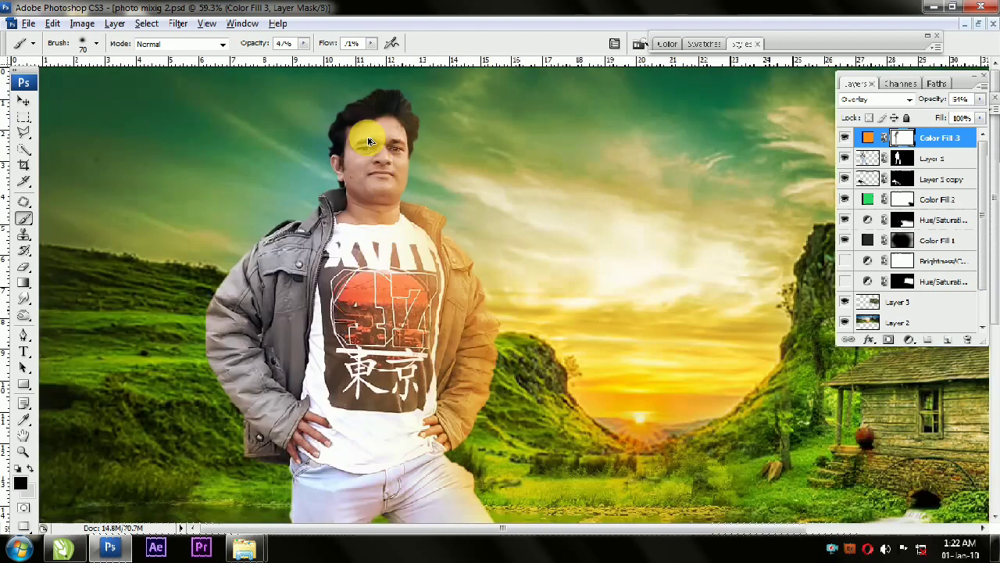
- Darken the man's hair on Layer 1 with a 45-pixel Burn brush set to Midtones and 50% exposure
scroll(362, 96, up, 4)
scroll(364, 92, up, 3)
key(alt+bracketleft)
ctrl+click(871, 160)
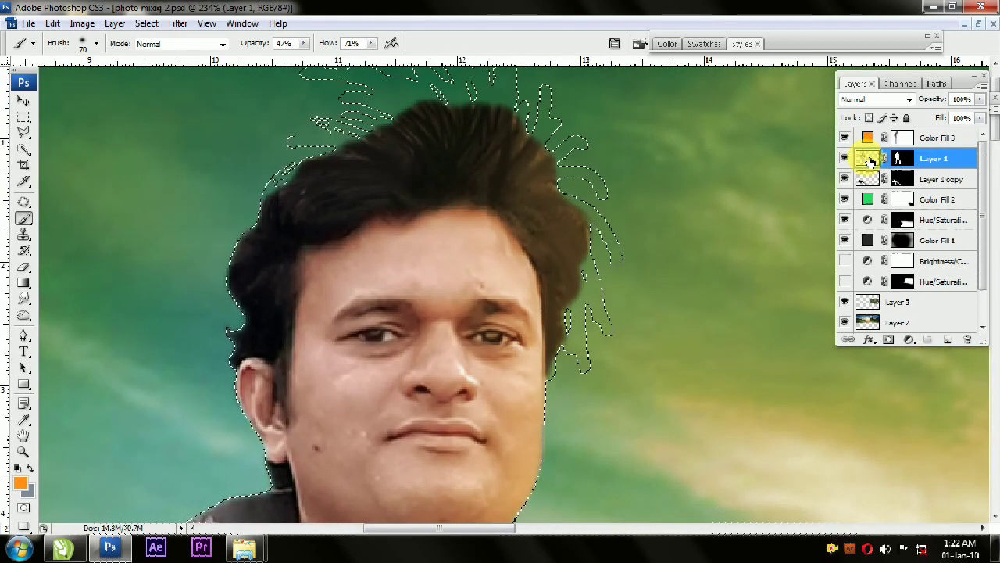
click(24, 315)
key(bracketleft)
key(bracketleft)
key(bracketleft)
key(bracketleft)
key(bracketleft)
key(bracketleft)
key(bracketleft)
key(bracketleft)
key(bracketleft)
key(bracketleft)
key(bracketleft)
key(bracketleft)
key(bracketleft)
mouse_move(553, 200)
mouse_down()
mouse_move(539, 156)
mouse_move(411, 76)
mouse_move(331, 156)
mouse_move(217, 305)
mouse_move(533, 79)
mouse_move(546, 165)
mouse_move(590, 232)
mouse_move(599, 347)
mouse_move(564, 34)
mouse_up()
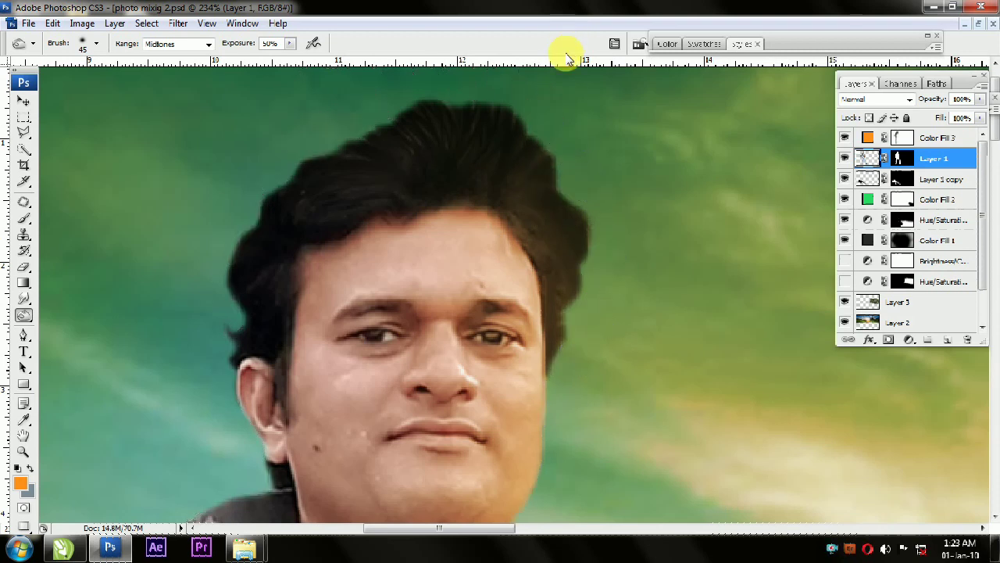
scroll(353, 339, down, 12)
scroll(390, 174, up, 1)
scroll(500, 297, up, 1)
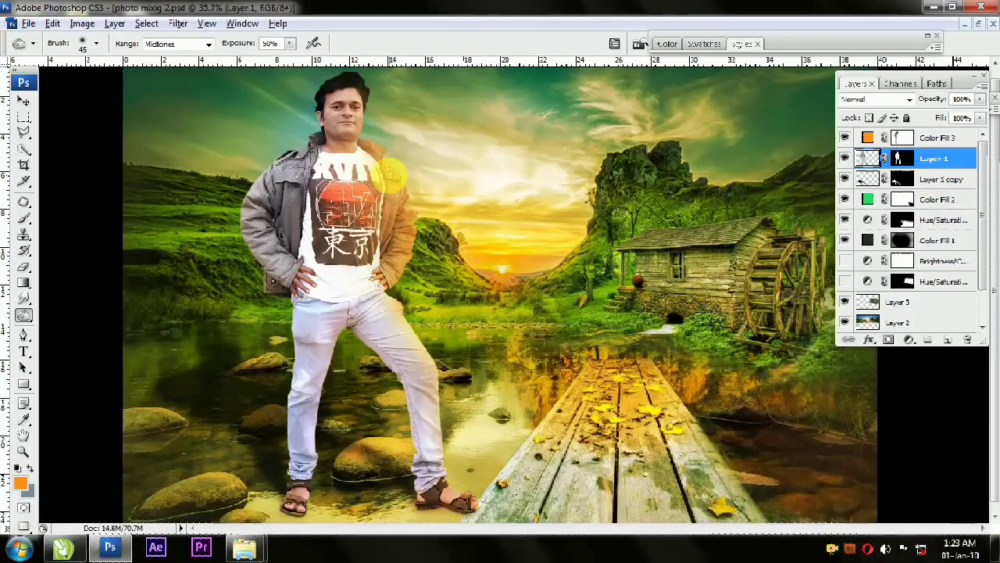
- Examine where the man's front foot meets the edge of the wooden pier and which layer holds the pier
click(19, 119)
click(898, 141)
click(869, 159)
scroll(502, 389, down, 5)
scroll(502, 388, up, 10)
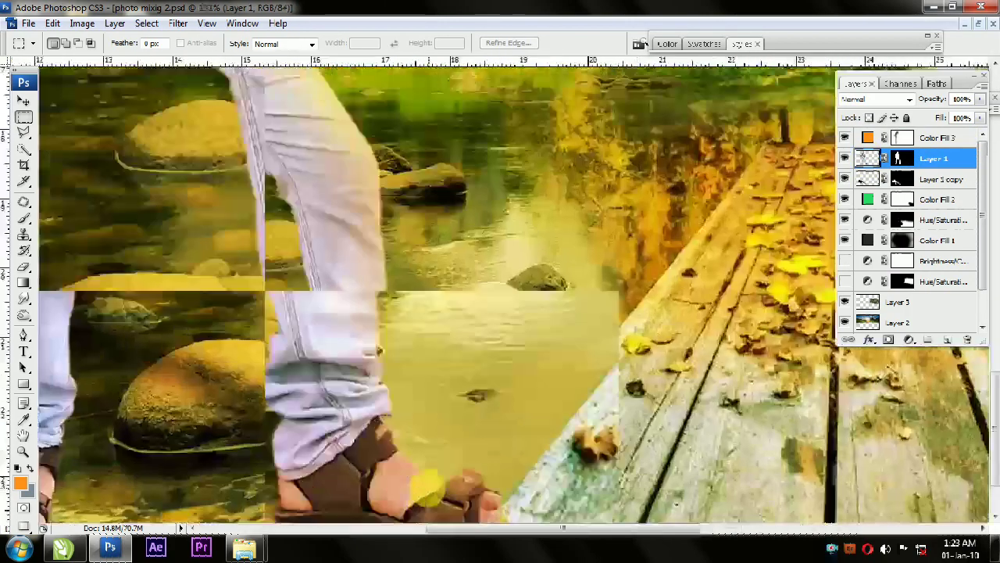
key(v)
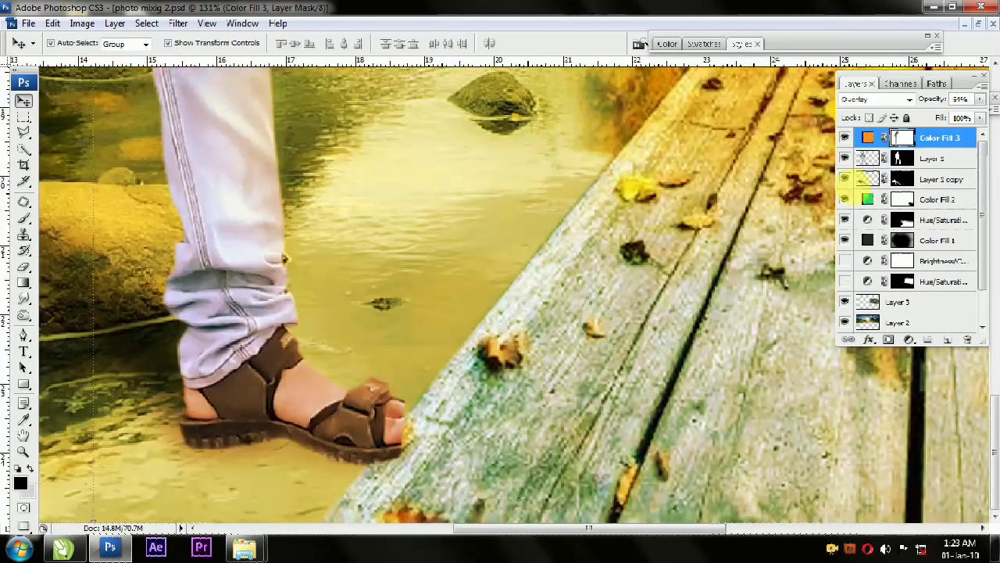
scroll(894, 224, down, 2)
click(867, 304)
scroll(469, 223, down, 4)
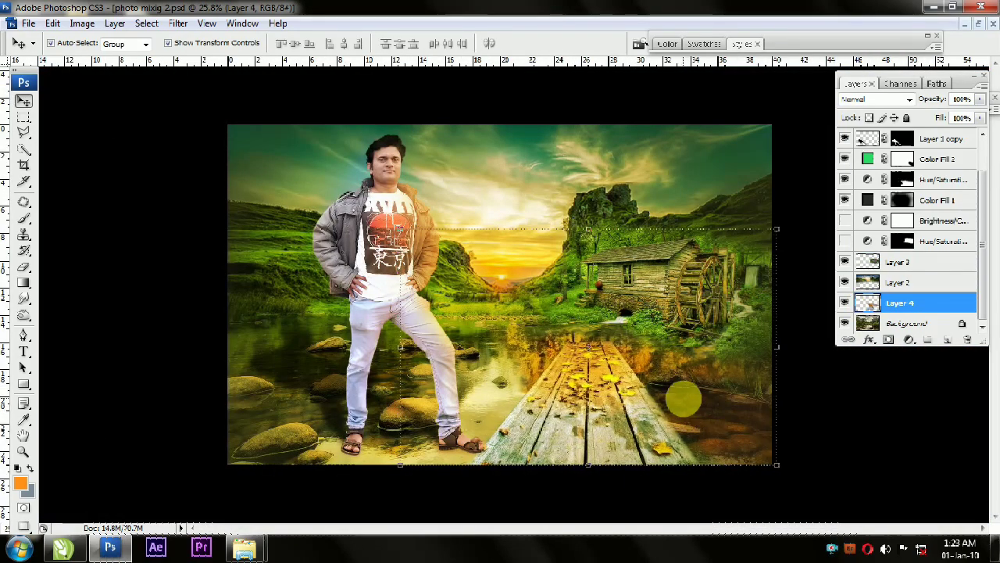
scroll(440, 480, up, 6)
click(556, 473)
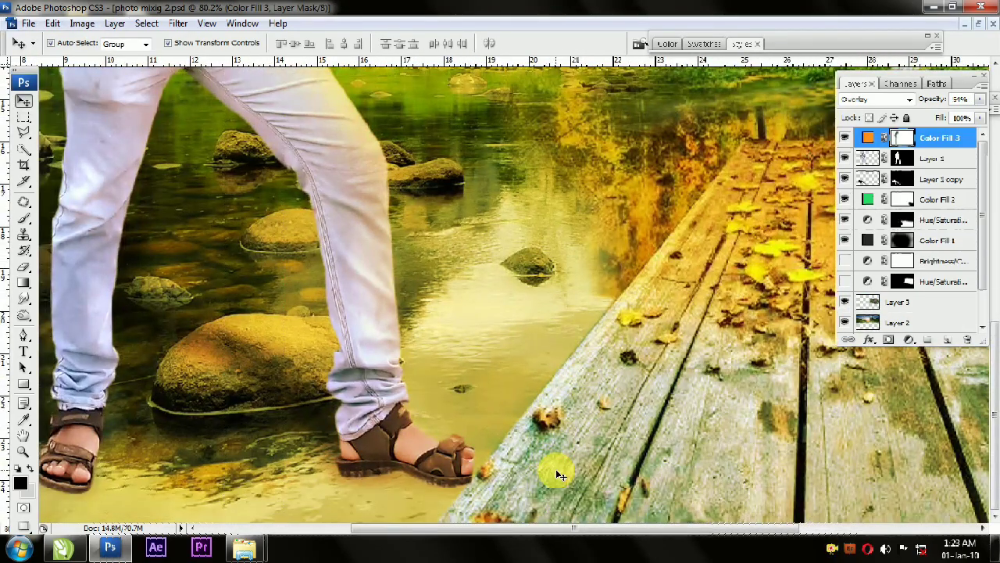
scroll(551, 469, down, 4)
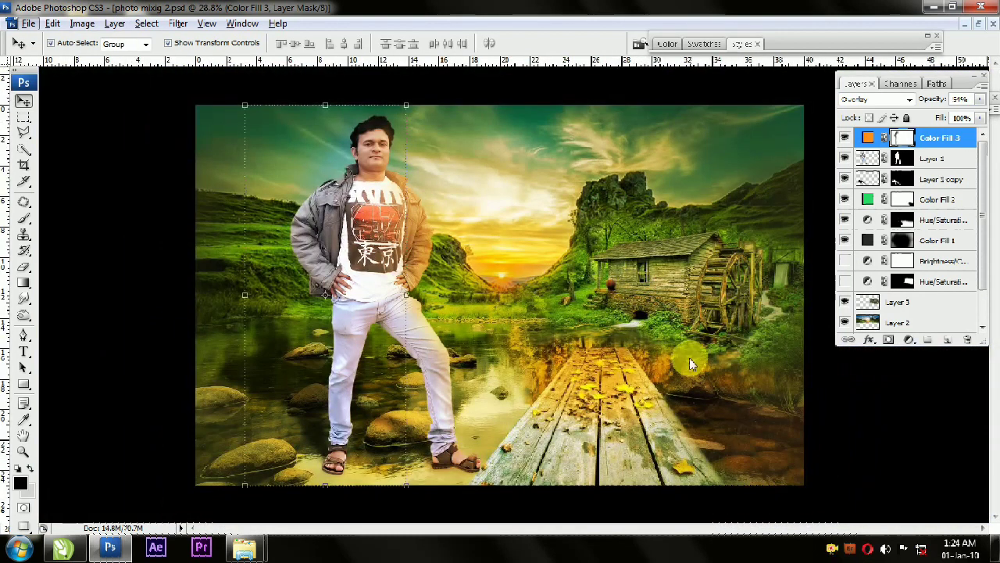
- Nudge the wooden pier on Layer 4 slightly to the left, then bring it to the top of the layer stack
click(880, 307)
scroll(880, 313, down, 2)
click(881, 305)
key(shift+Left)
key(shift+Left)
key(shift+Left)
key(shift+Left)
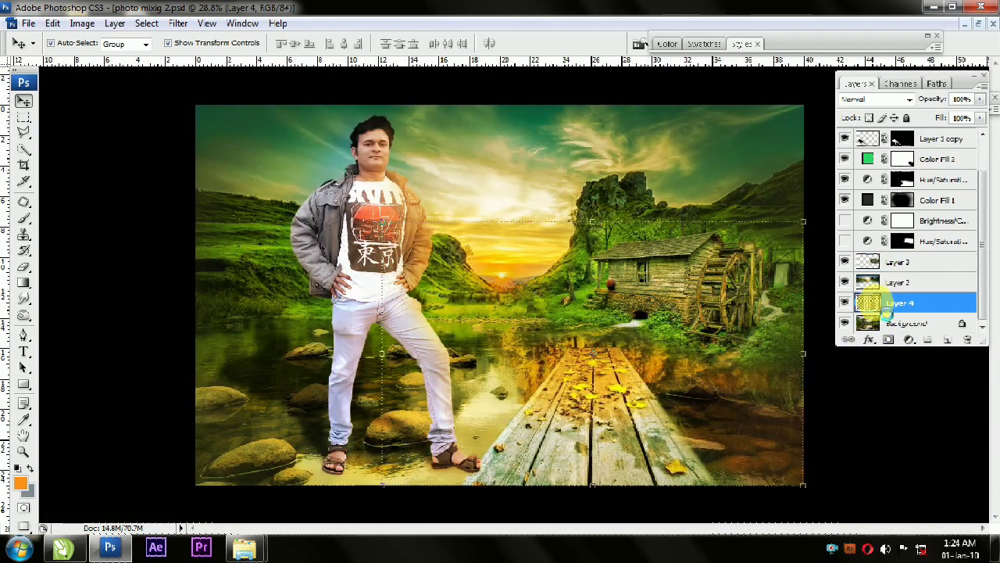
key(ctrl+shift+bracketright)
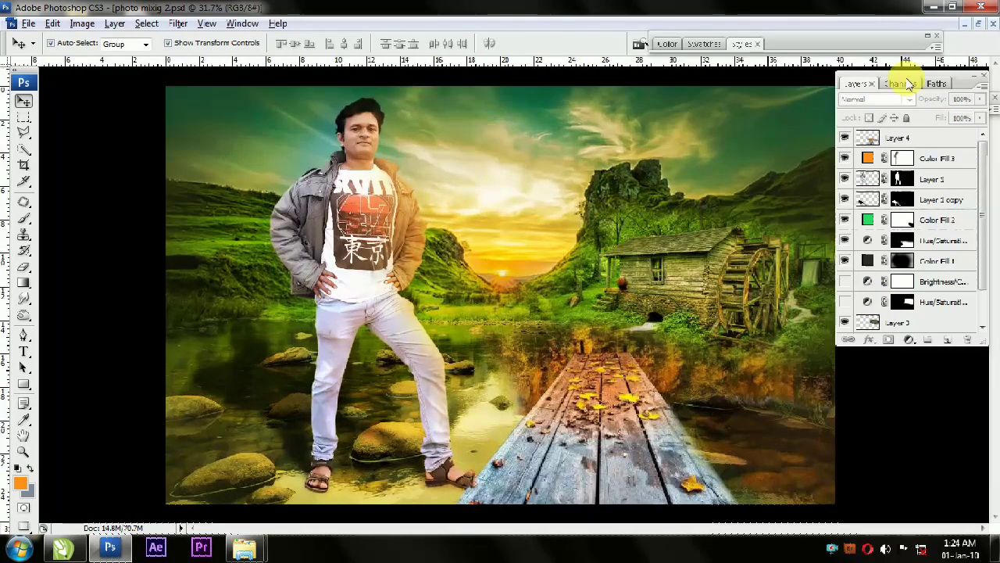
- Bring the mountain waterfall photo into the composite and place it at the left edge over the river and the man
double_click(895, 81)
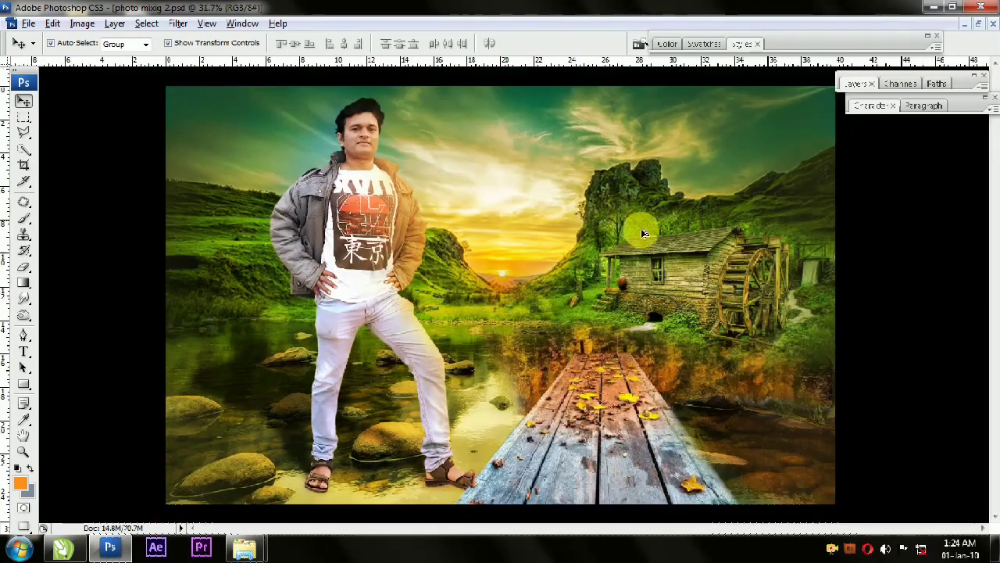
mouse_move(250, 542)
click(216, 475)
click(250, 320)
drag(250, 320, 419, 376)
click(980, 23)
drag(187, 144, 530, 227)
click(815, 250)
click(517, 302)
drag(731, 249, 235, 232)
click(624, 237)
drag(594, 294, 278, 312)
click(685, 118)
drag(390, 348, 560, 457)
key(Return)
drag(487, 397, 315, 283)
key(Return)
drag(286, 220, 315, 331)
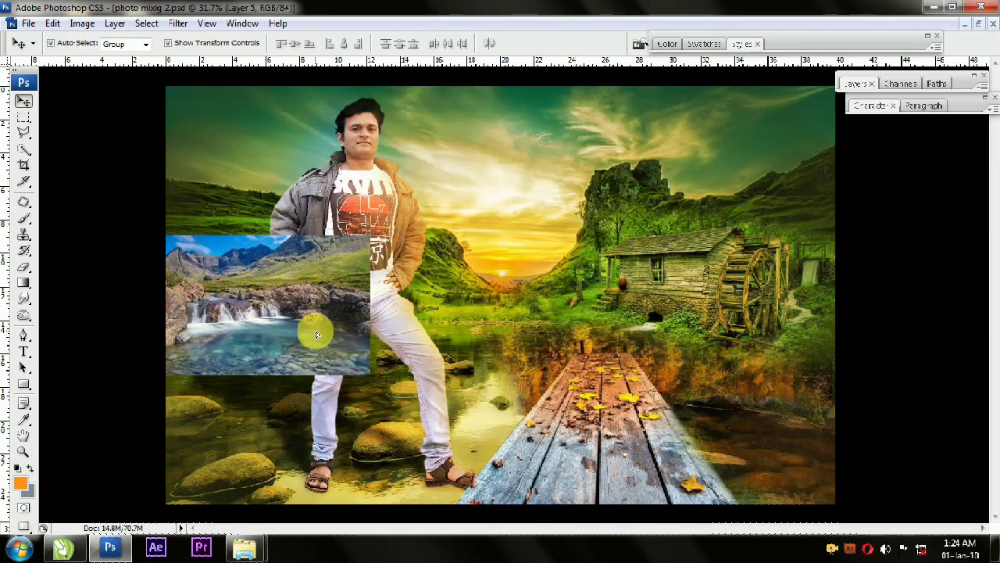
- Move the waterfall photo's layer down the stack to directly above the Background
click(856, 84)
drag(982, 206, 980, 186)
drag(875, 139, 913, 327)
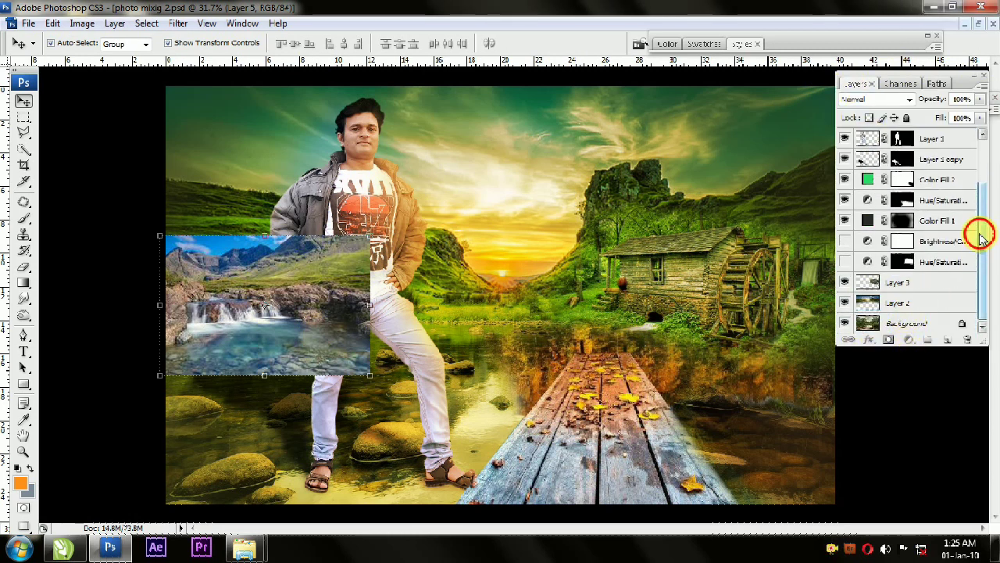
key(ctrl+g)
drag(911, 162, 891, 313)
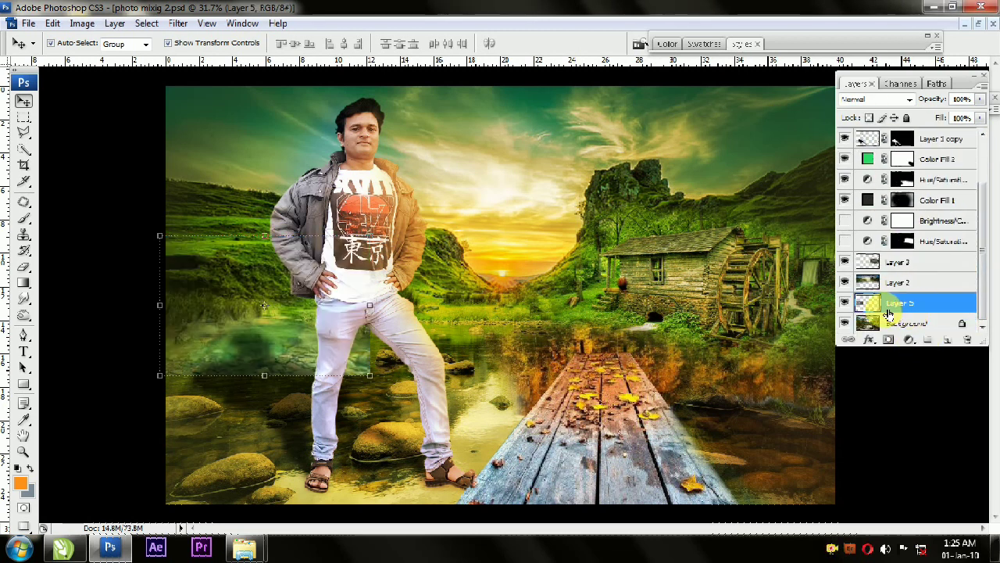
- Scale the waterfall photo to 138% and restack the layers so Layer 5 sits above Layer 2, with Layer 3 below both
drag(370, 234, 462, 189)
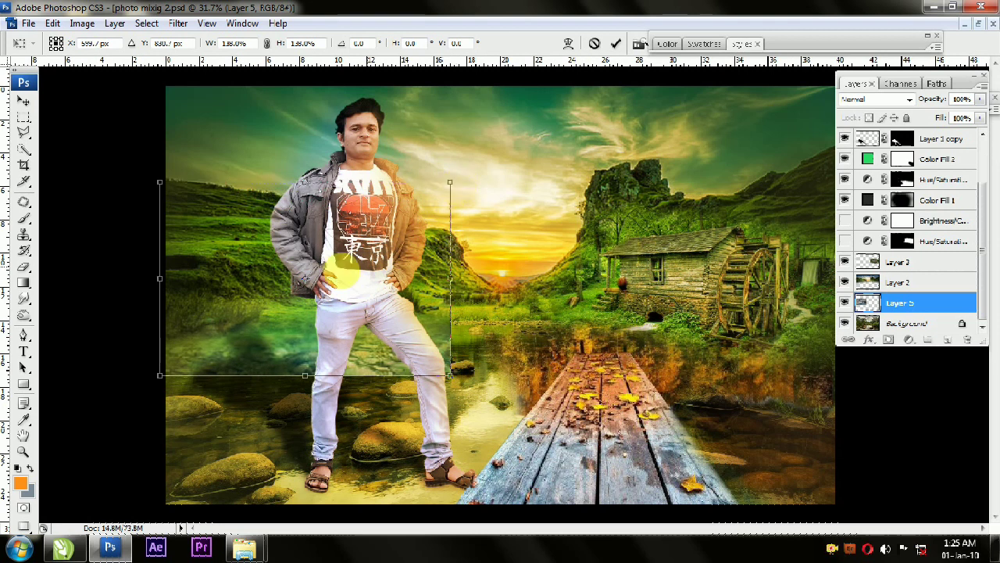
key(Return)
drag(898, 283, 856, 252)
drag(895, 303, 885, 264)
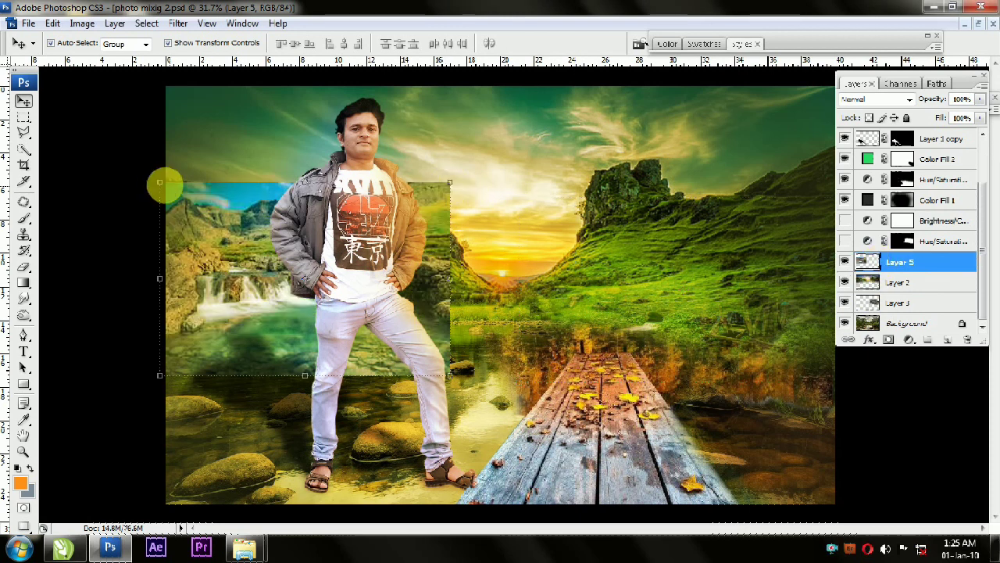
- Erase the top, right and lower edges of the waterfall photo on Layer 5 to blend it into the hills and river
click(23, 267)
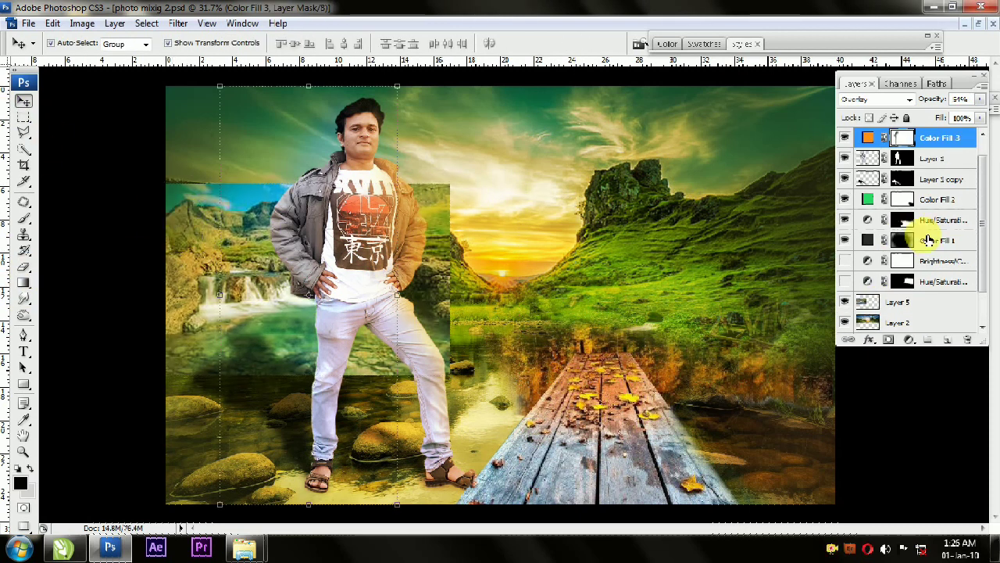
click(899, 301)
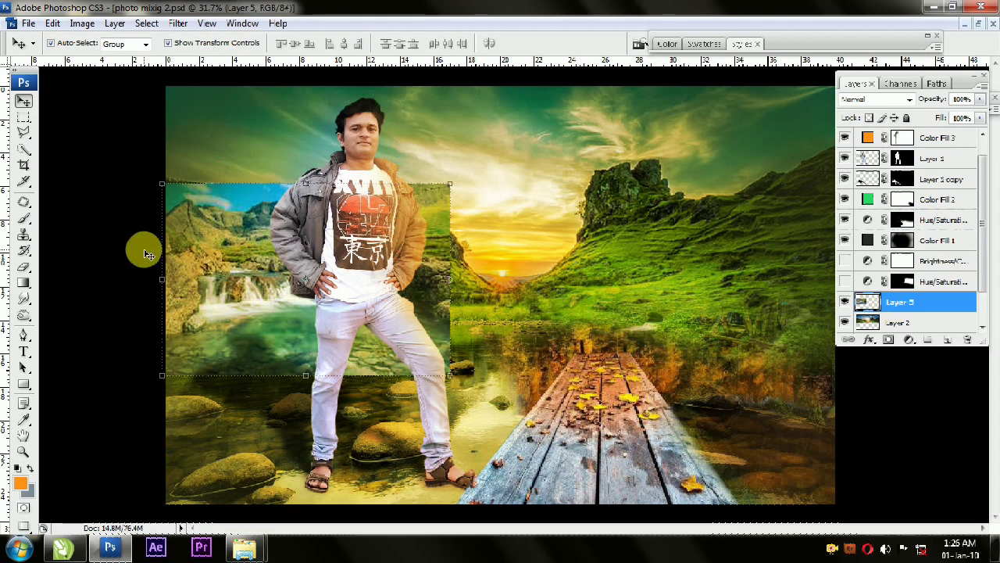
click(23, 267)
key(])
mouse_move(156, 186)
mouse_down()
mouse_move(418, 191)
mouse_move(425, 223)
mouse_move(144, 203)
mouse_up()
mouse_move(485, 197)
mouse_down()
mouse_move(472, 289)
mouse_move(297, 383)
mouse_move(196, 360)
mouse_up()
click(23, 100)
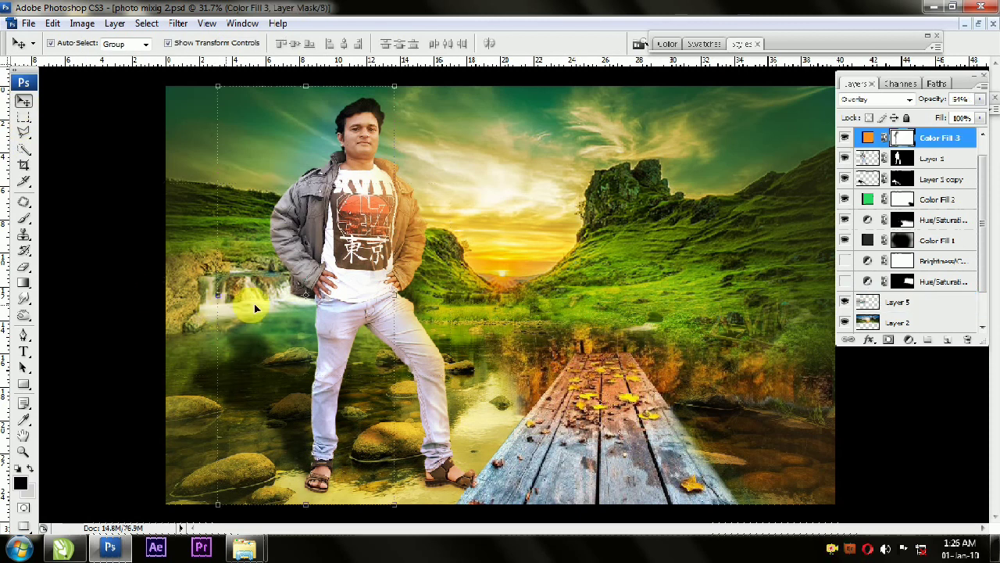
click(80, 381)
scroll(81, 381, down, 2)
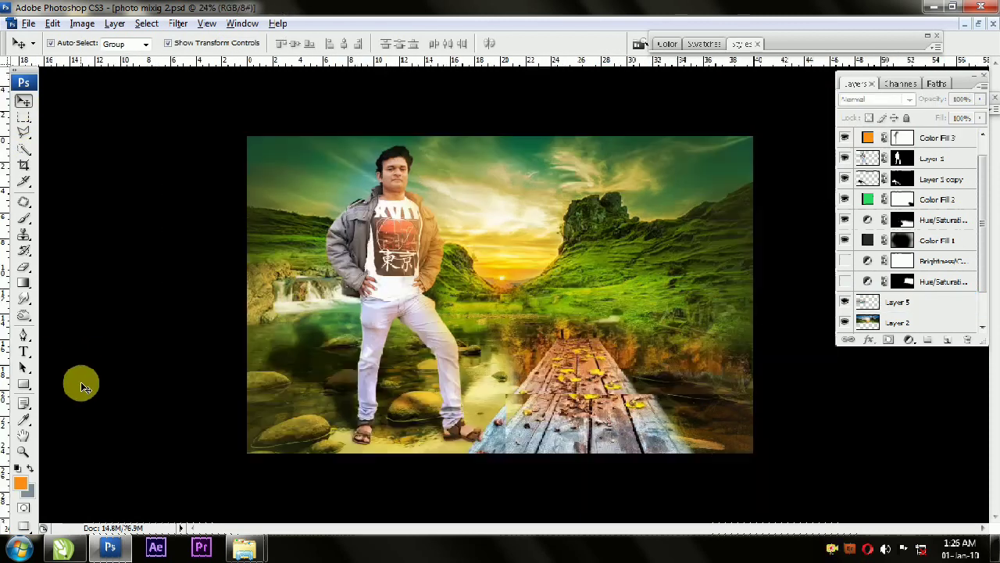
- Enlarge the waterfall photo on Layer 5 to 116.2% and position it beside the man
scroll(712, 314, up, 1)
click(280, 295)
click(899, 301)
key(ctrl+t)
drag(489, 186, 510, 182)
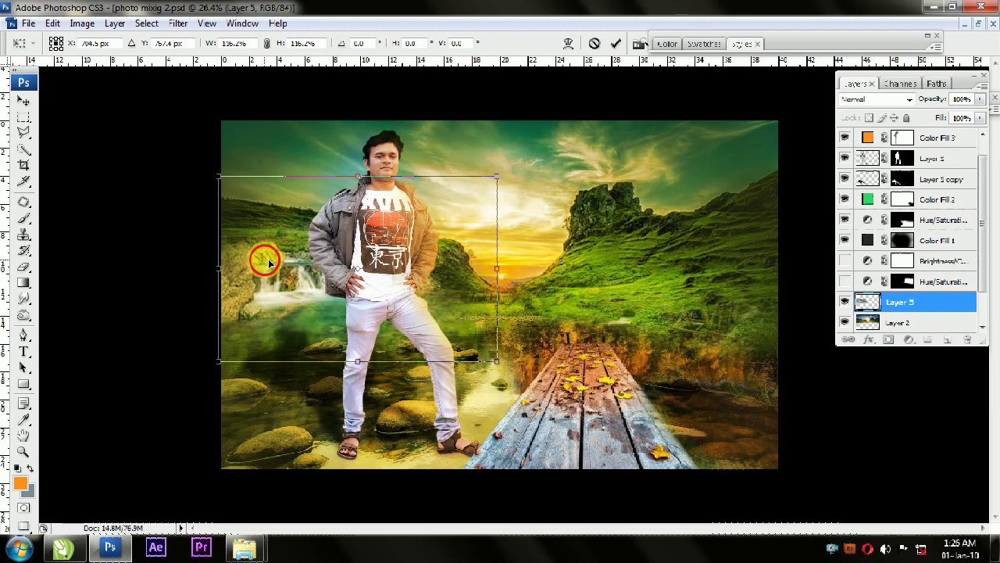
key(Return)
click(239, 280)
click(128, 297)
scroll(128, 296, down, 1)
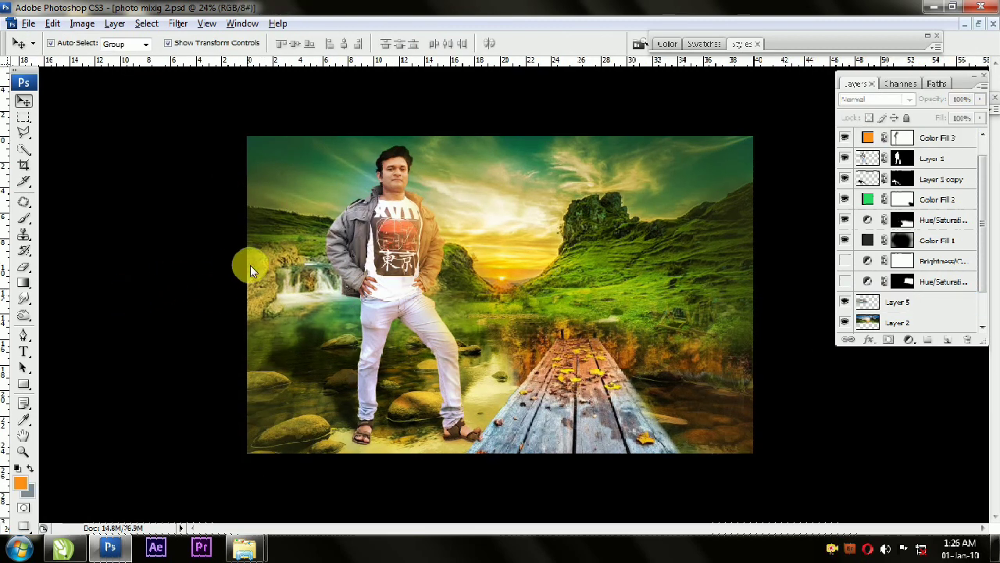
- Enlarge the waterfall photo on Layer 5 slightly more and erase its right edge over the sunset valley with a 500 px eraser
click(868, 303)
key(ctrl+t)
mouse_move(542, 272)
mouse_down()
mouse_move(585, 279)
mouse_move(551, 280)
mouse_up()
key(Return)
click(25, 267)
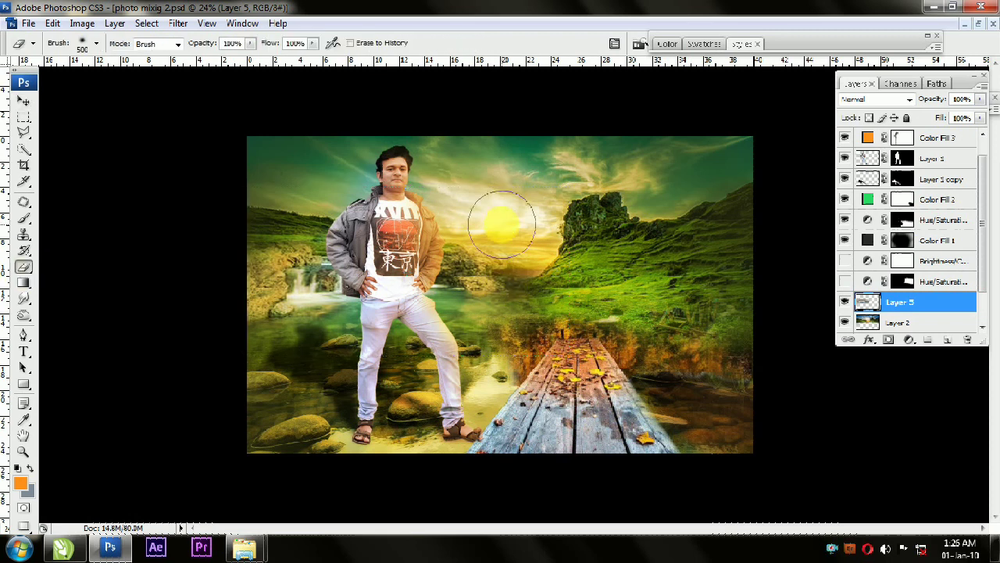
mouse_move(503, 220)
mouse_down()
mouse_move(508, 234)
mouse_move(565, 262)
mouse_up()
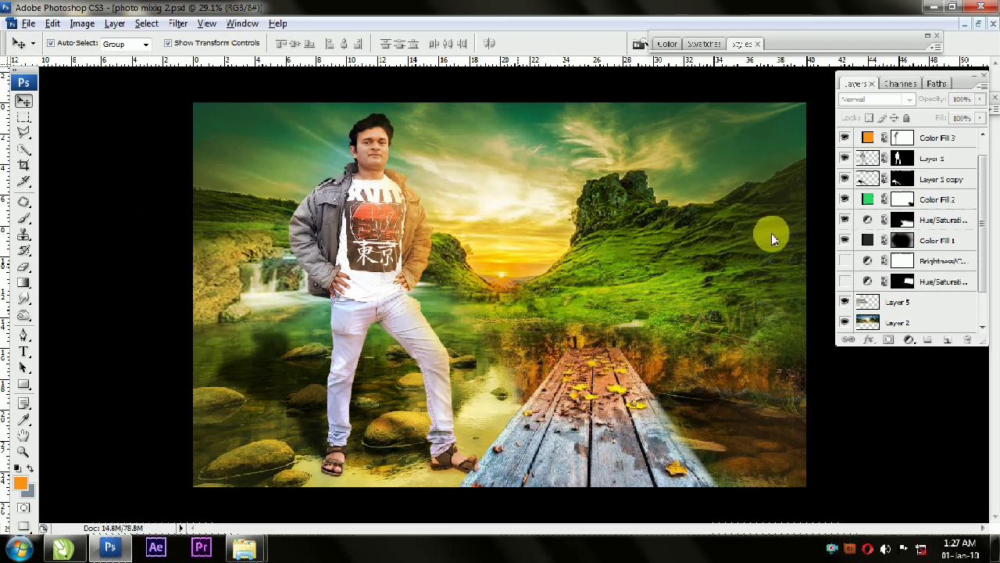
- Move the watermill photo's Layer 3 up the stack to between Layer 5 and Layer 2
drag(981, 189, 981, 221)
drag(906, 306, 931, 275)
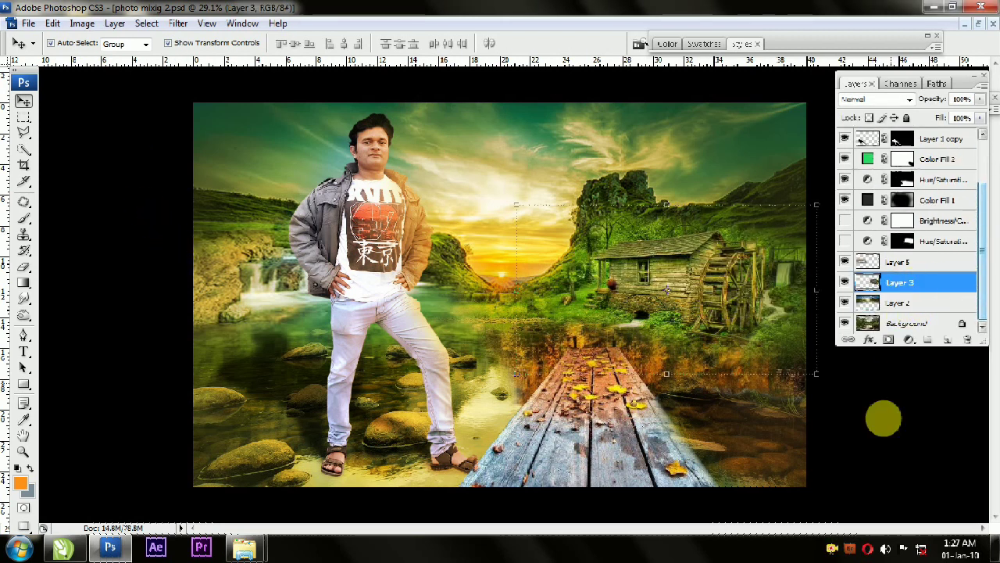
click(882, 422)
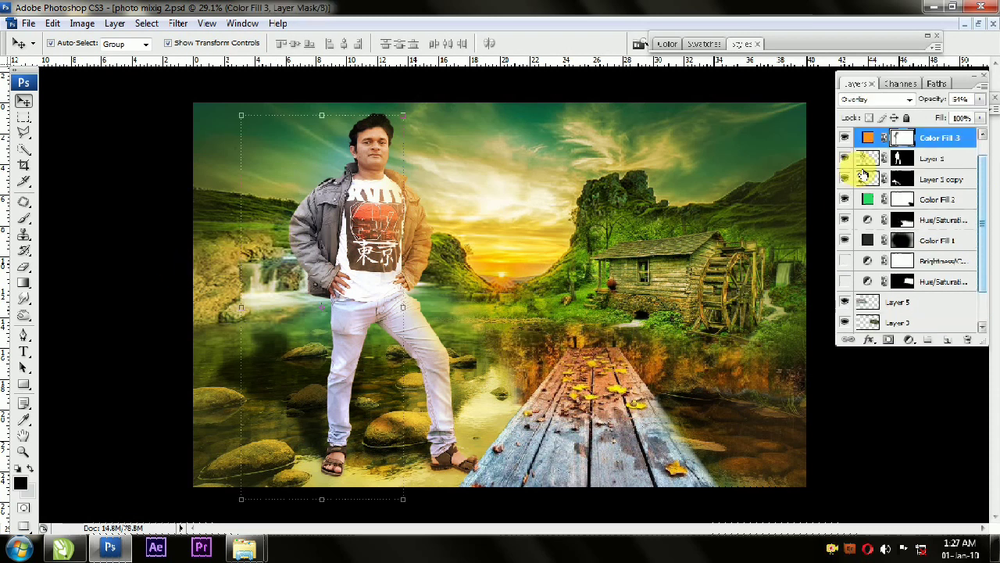
click(859, 161)
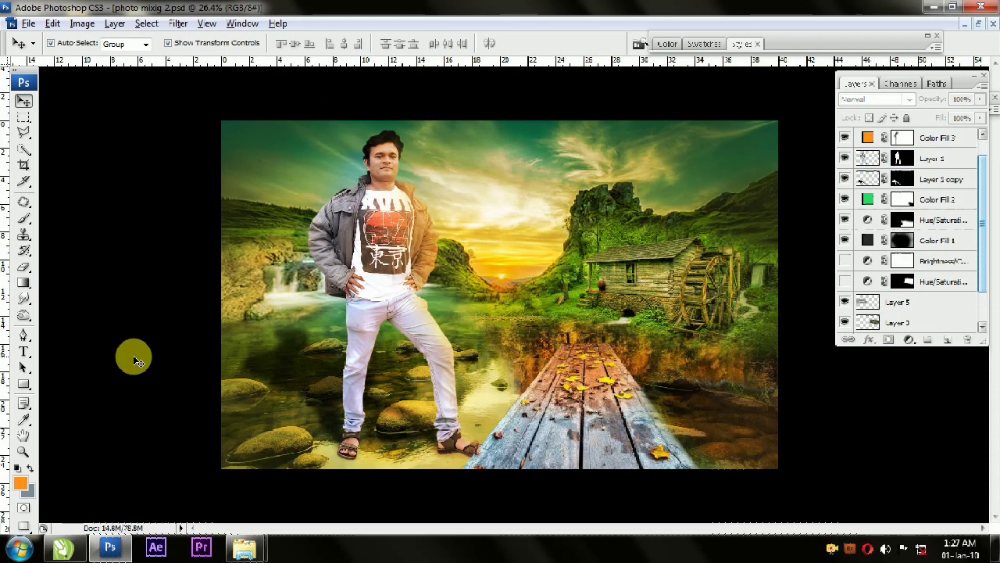
click(887, 467)
scroll(818, 374, up, 1)
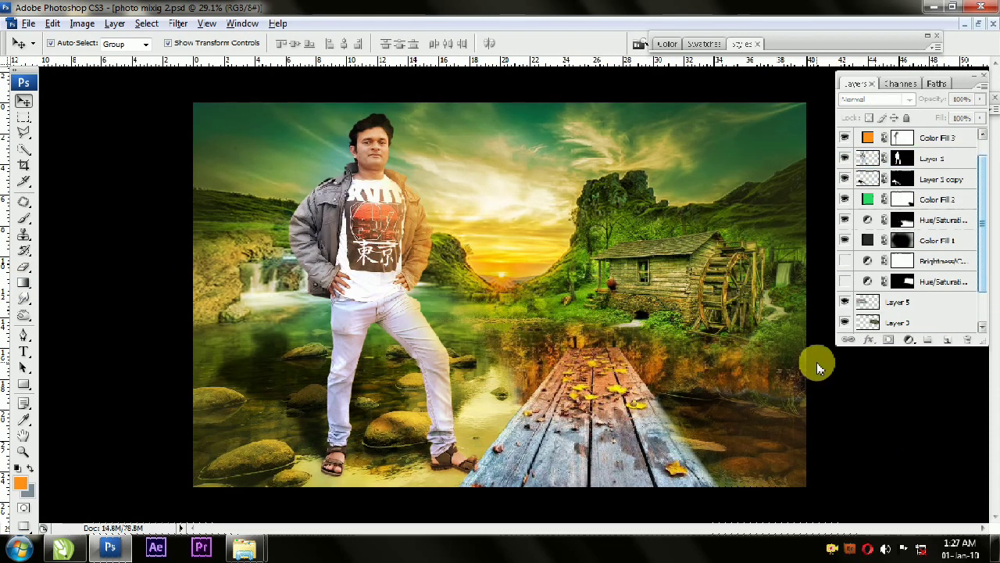
click(909, 340)
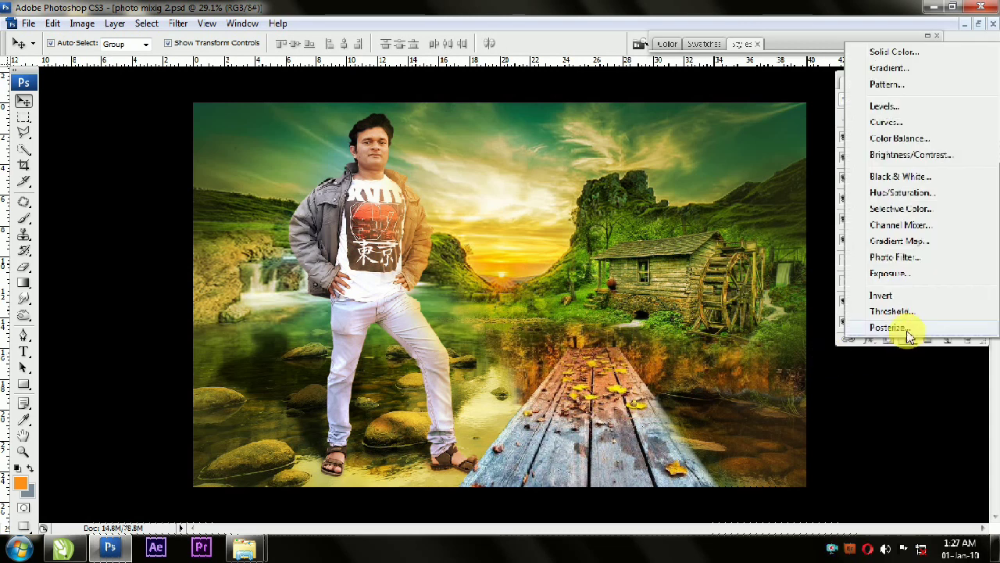
click(906, 329)
mouse_move(37, 126)
mouse_down()
mouse_move(75, 133)
mouse_move(49, 132)
mouse_up()
click(286, 139)
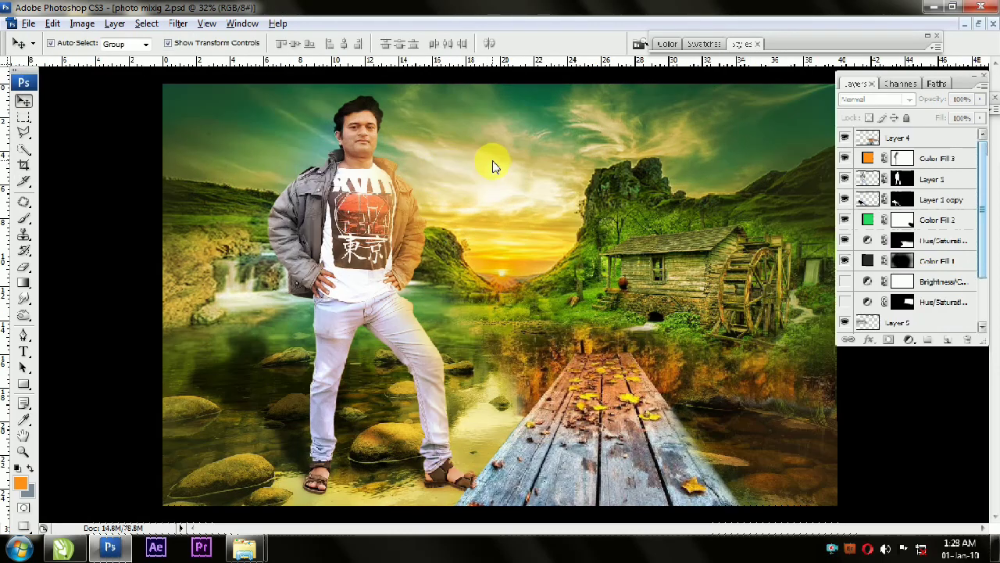
click(930, 281)
double_click(902, 282)
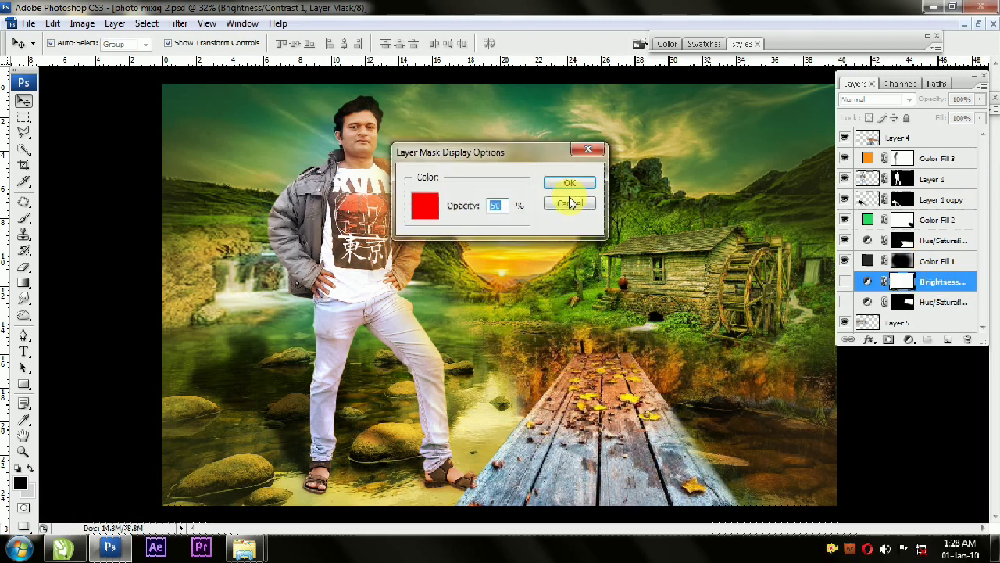
click(576, 201)
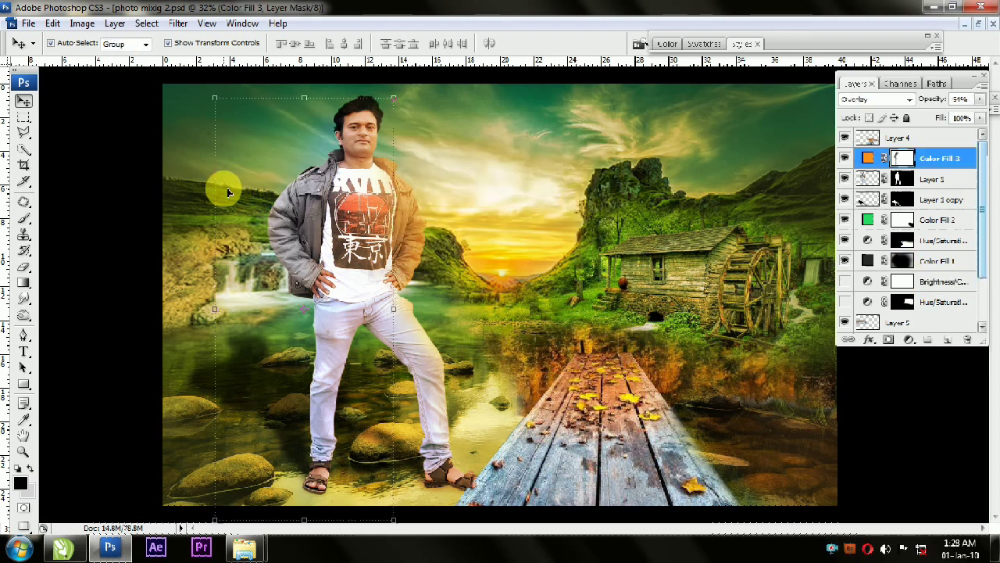
- Flatten the whole composite into a single Background layer, discarding the hidden layers
click(85, 25)
click(129, 497)
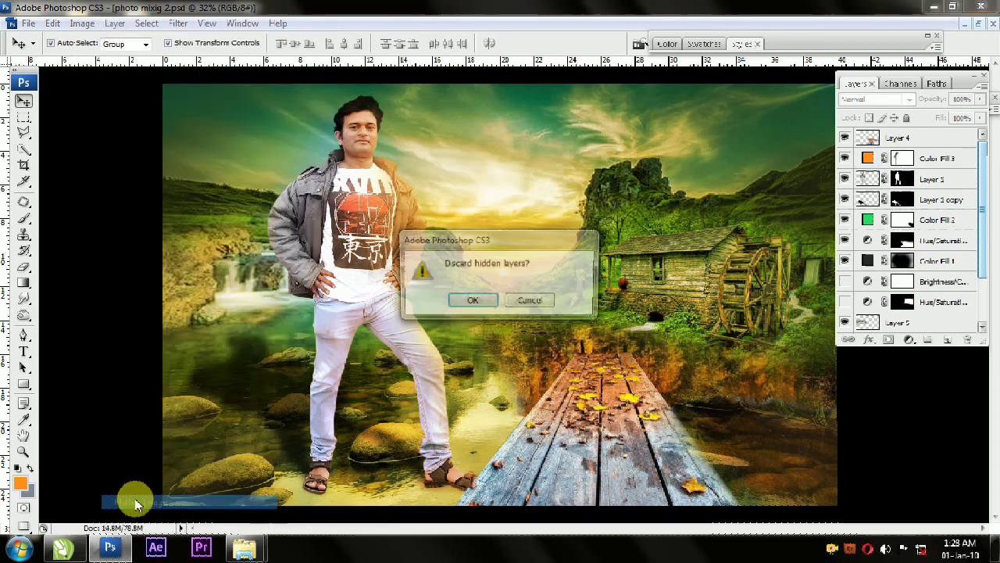
click(475, 298)
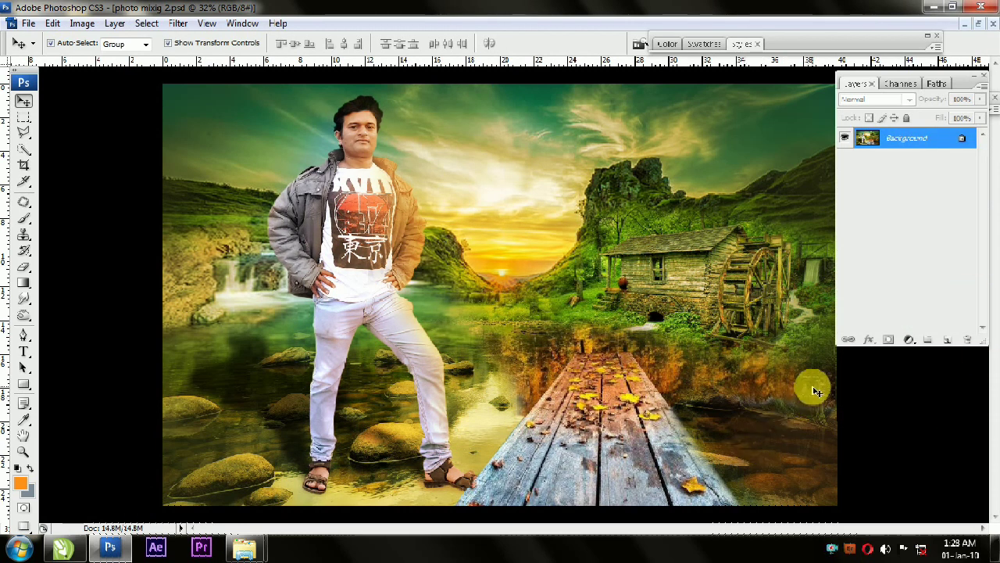
- Add an orange Solid Color fill layer over the flattened image, blended in Overlay mode at 25% opacity
click(909, 339)
click(887, 52)
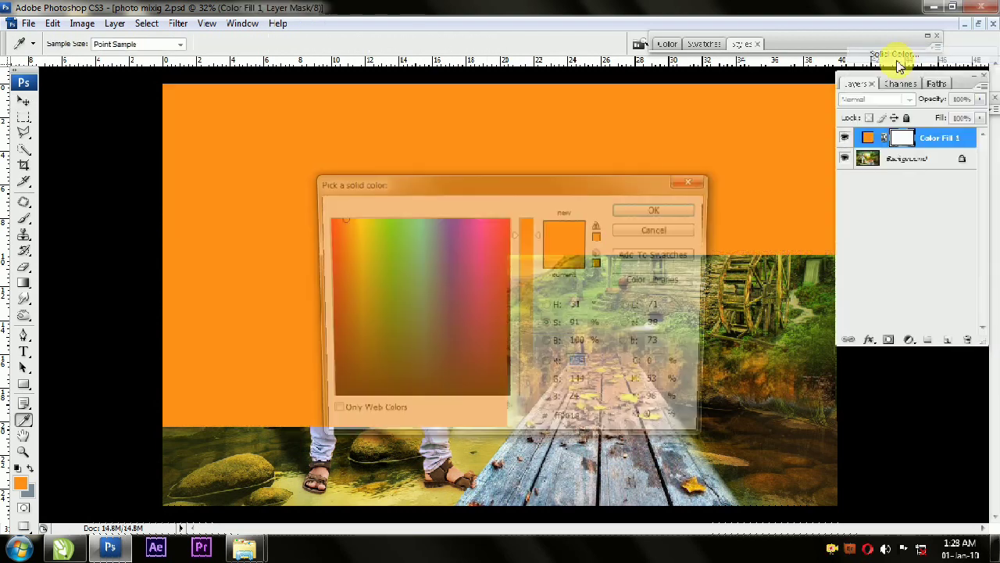
click(646, 212)
click(980, 100)
drag(980, 114, 944, 121)
click(909, 100)
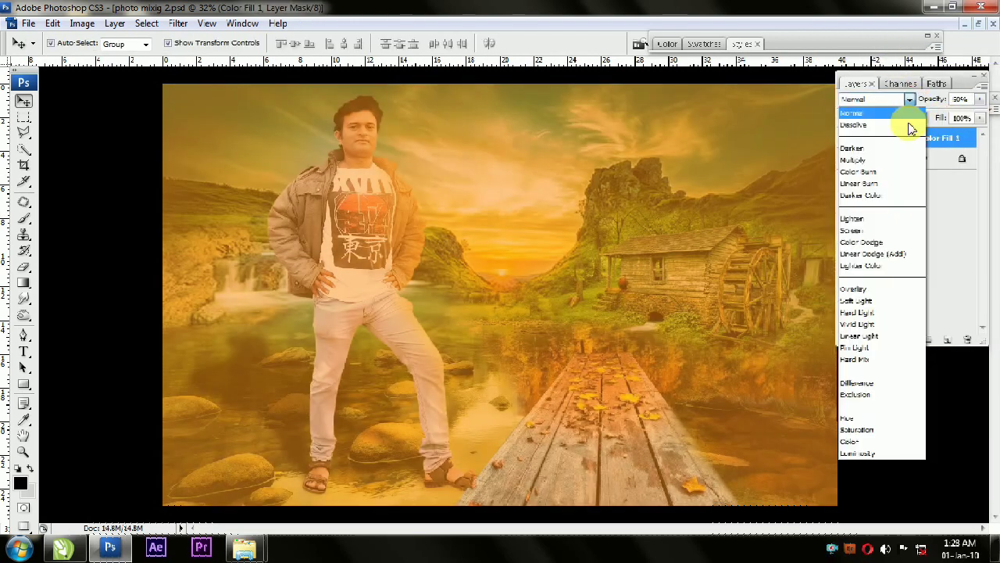
click(875, 296)
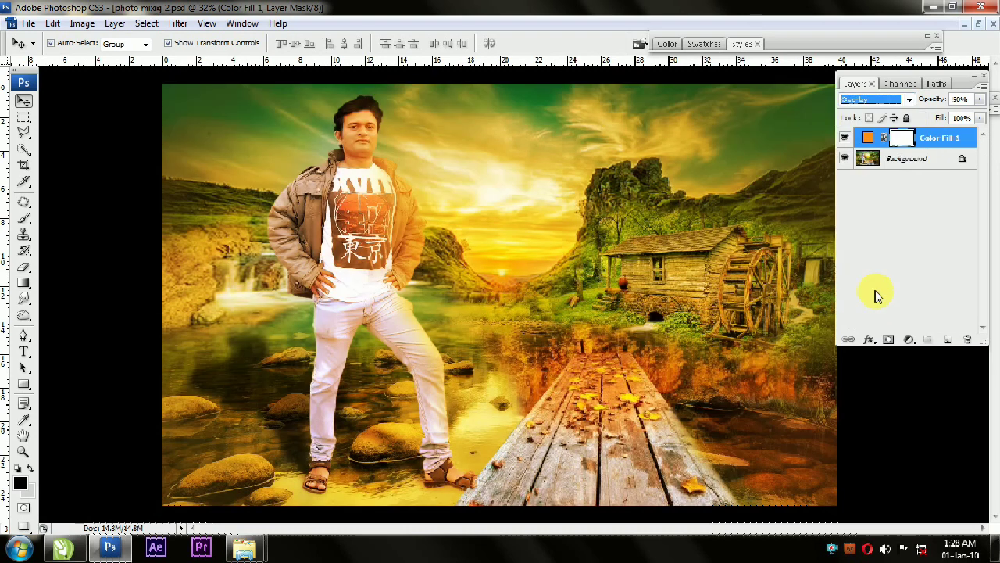
click(980, 99)
drag(942, 116, 931, 121)
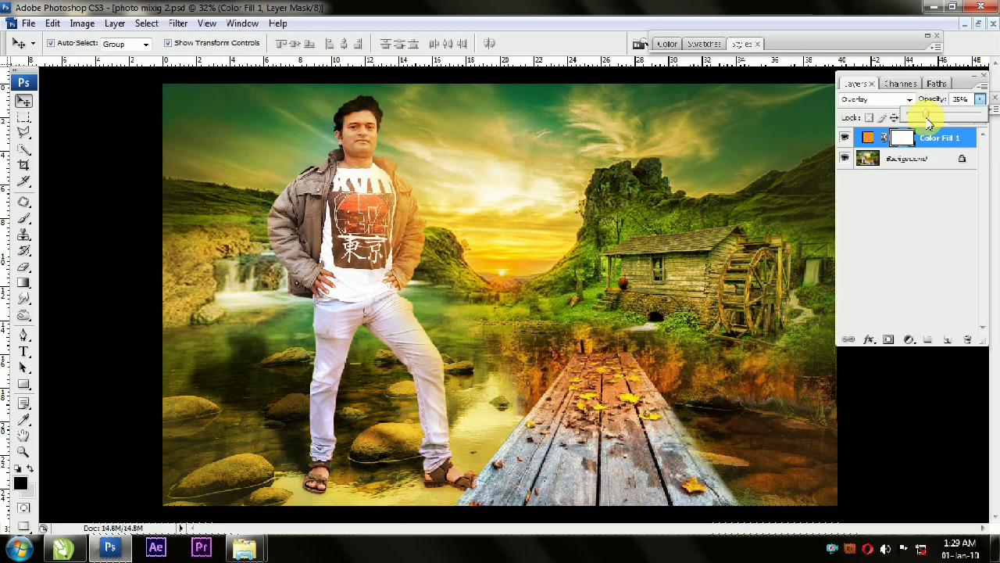
- Add a Channel Mixer adjustment layer with the Red output set to Red +96, Green +12, Blue -1 and Constant -2
click(910, 340)
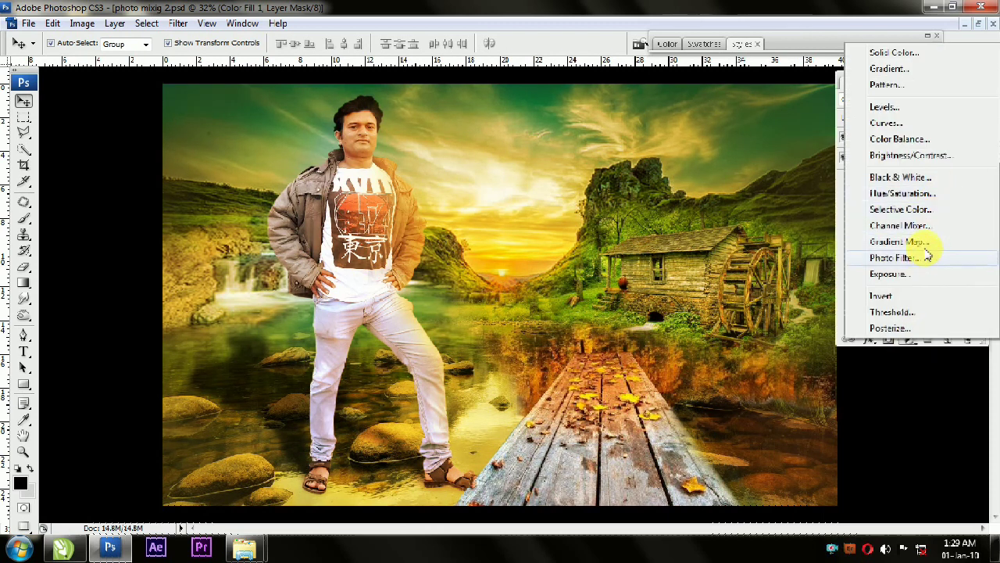
click(899, 225)
drag(201, 78, 869, 196)
drag(852, 291, 851, 297)
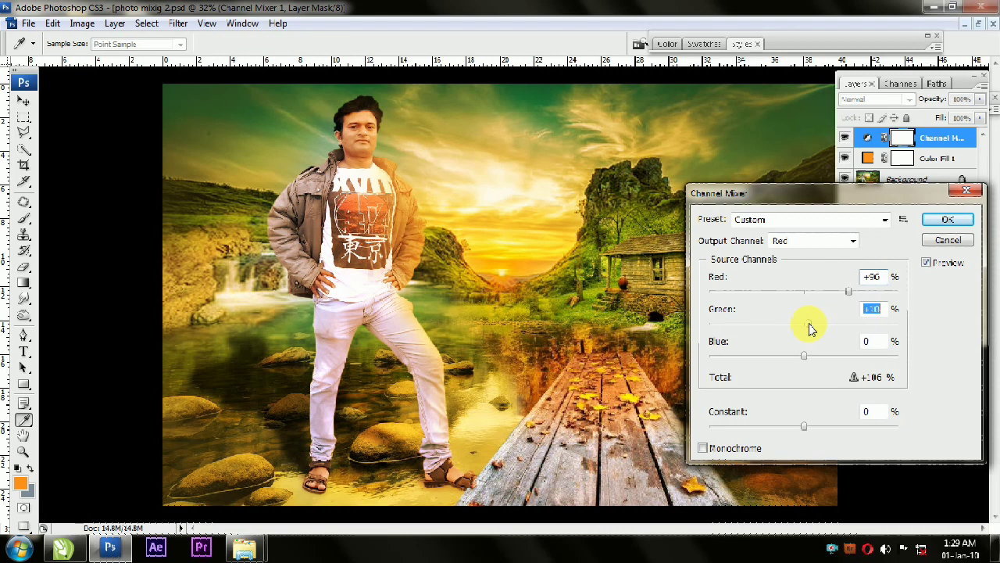
mouse_move(805, 357)
mouse_down()
mouse_move(786, 362)
mouse_move(815, 362)
mouse_move(807, 366)
mouse_up()
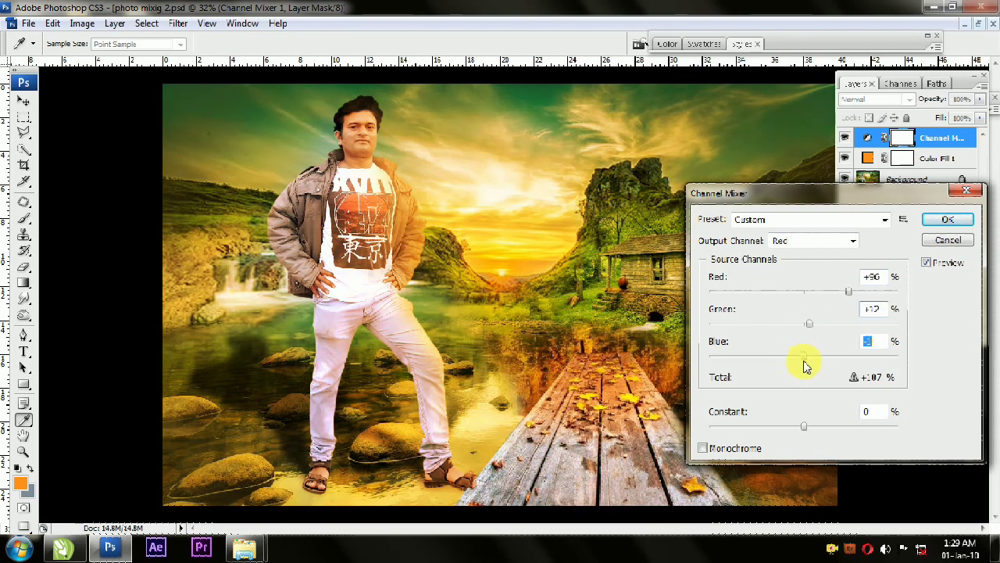
drag(813, 427, 810, 432)
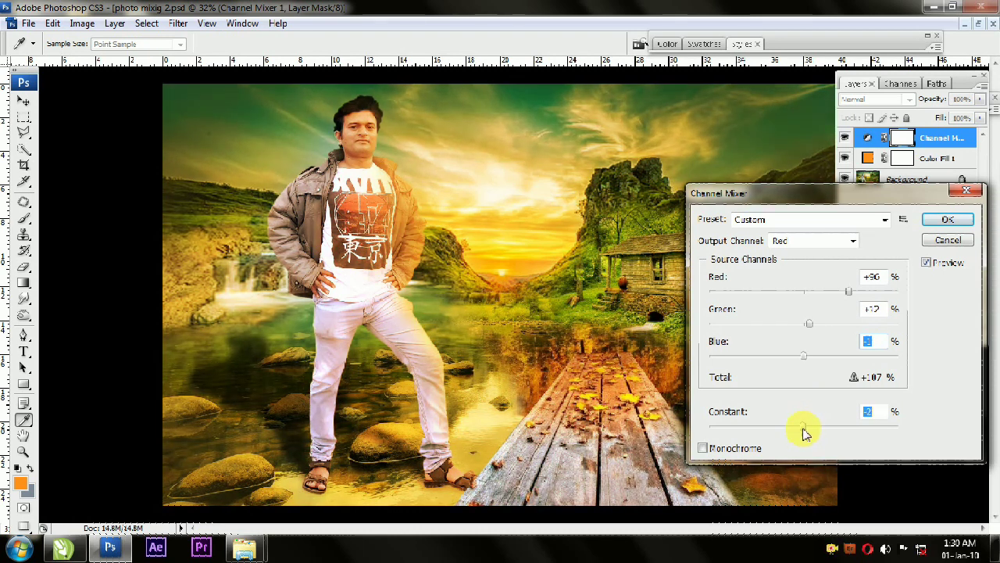
click(969, 225)
key(v)
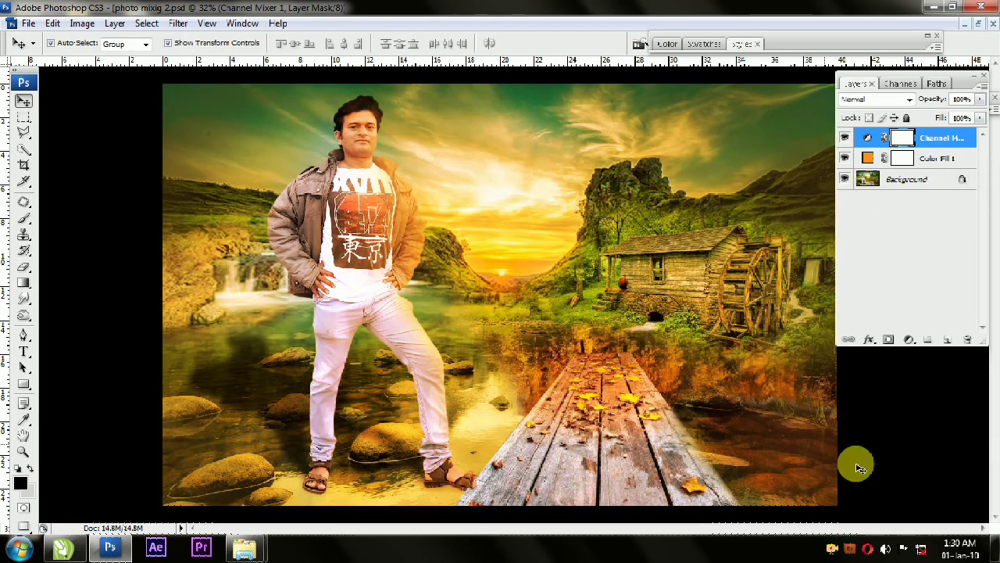
- Add a Brightness/Contrast adjustment layer with brightness -9 and contrast +8
click(855, 462)
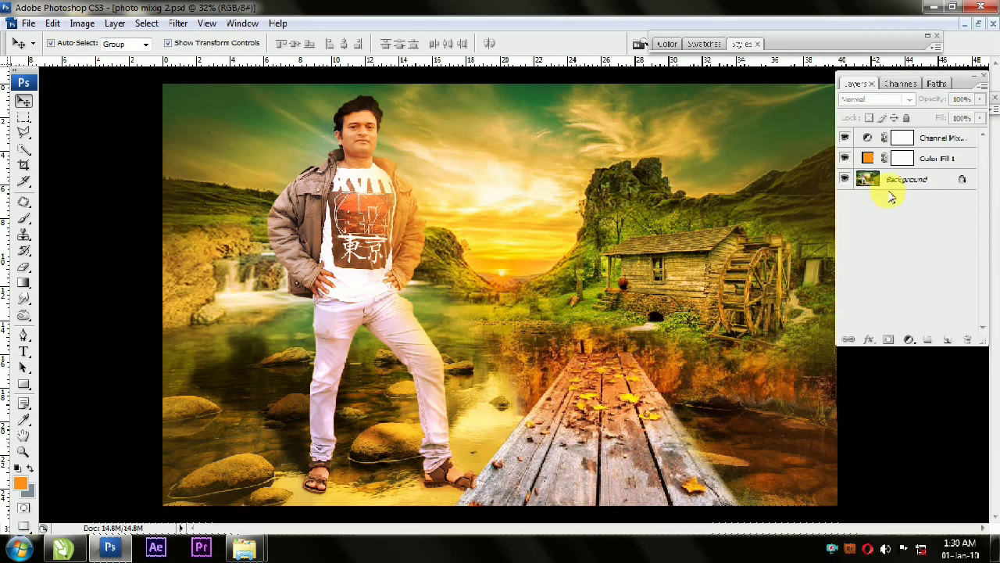
click(909, 338)
click(901, 152)
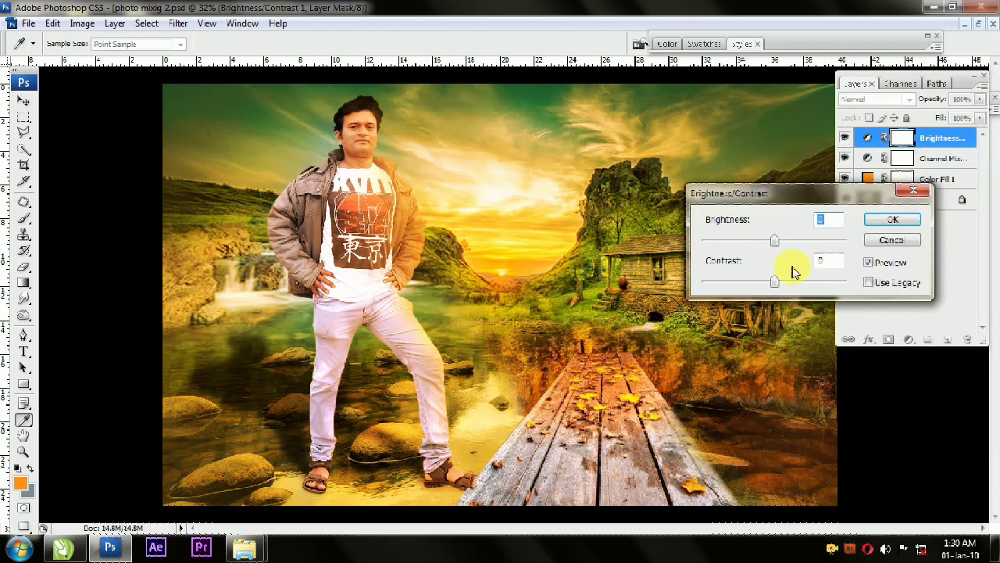
drag(779, 244, 771, 245)
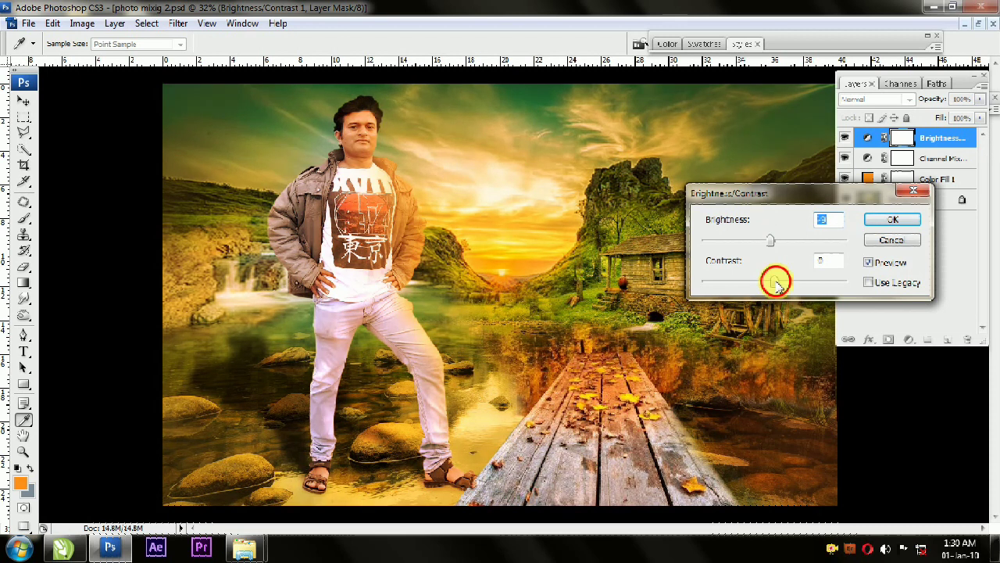
drag(788, 288, 782, 284)
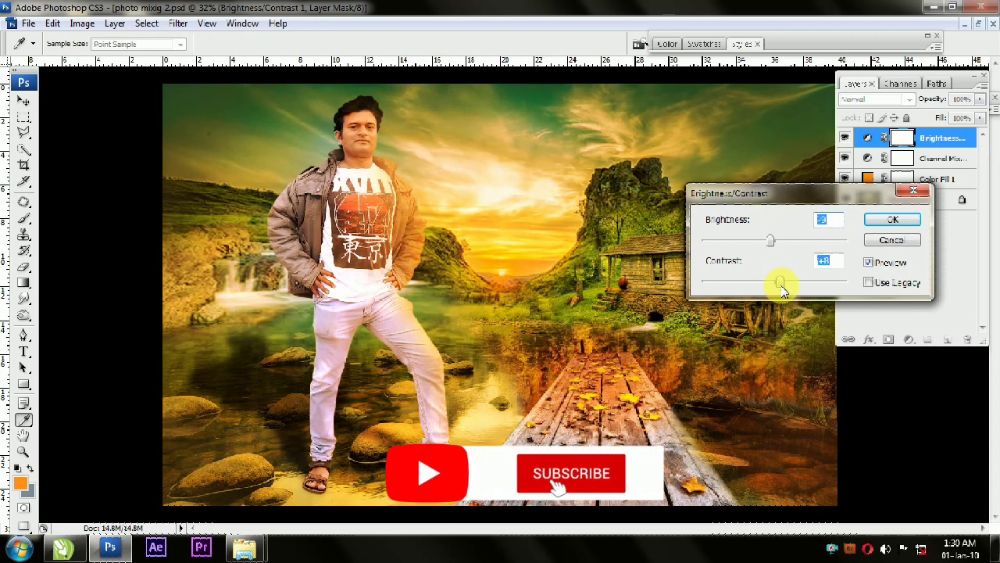
click(892, 219)
- Try a 50-300mm Zoom lens flare at 100% brightness over the sunset on the Background layer, and undo it
click(911, 205)
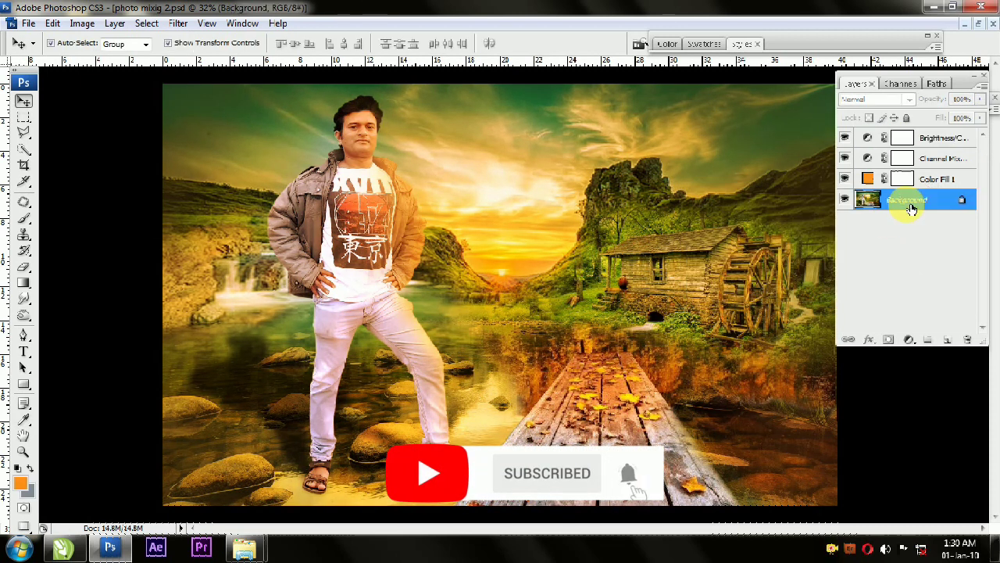
click(178, 24)
mouse_move(203, 240)
click(379, 294)
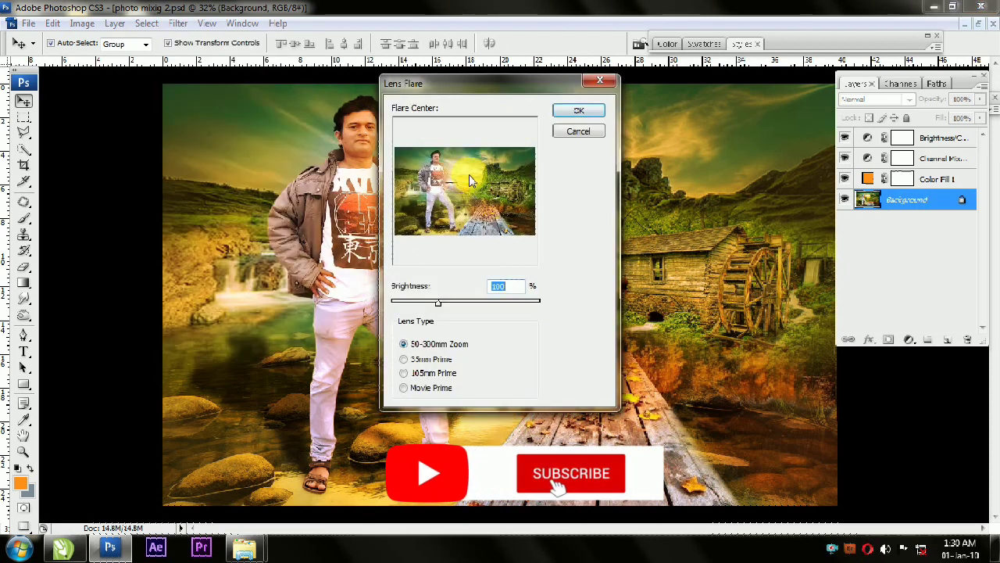
click(577, 112)
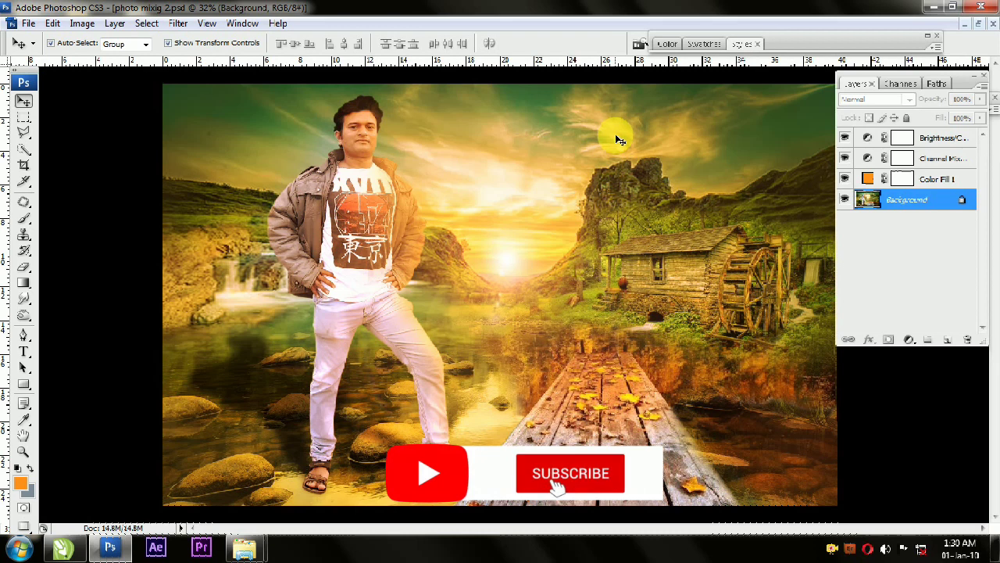
key(ctrl+z)
- Apply the Lens Flare filter to the Background layer again
click(178, 24)
mouse_move(248, 297)
mouse_move(251, 242)
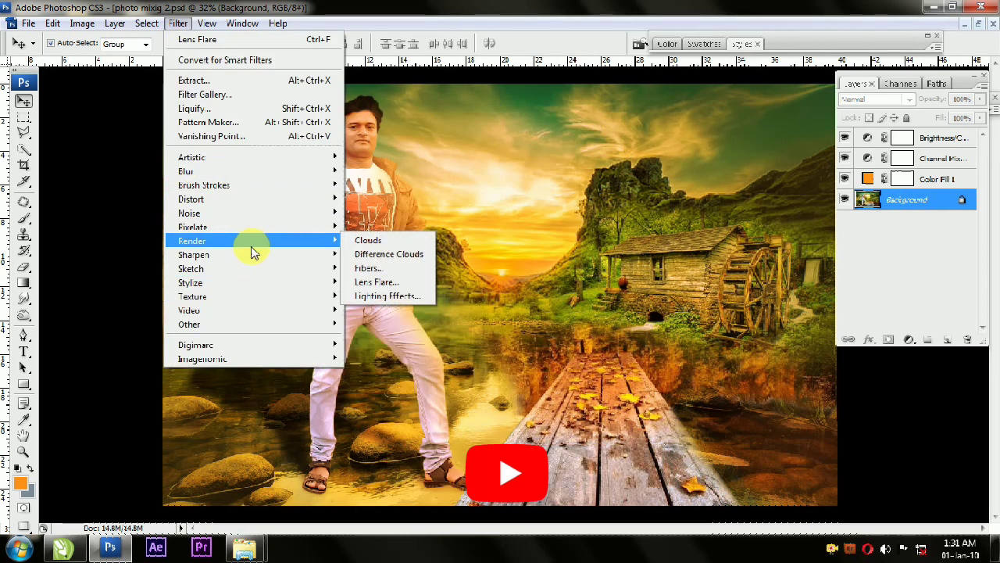
click(385, 284)
click(576, 112)
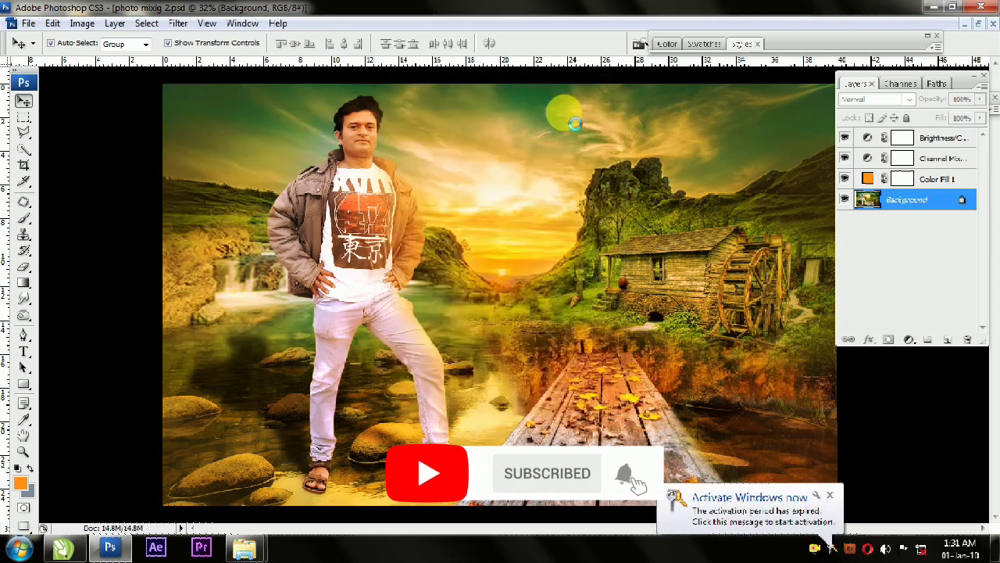